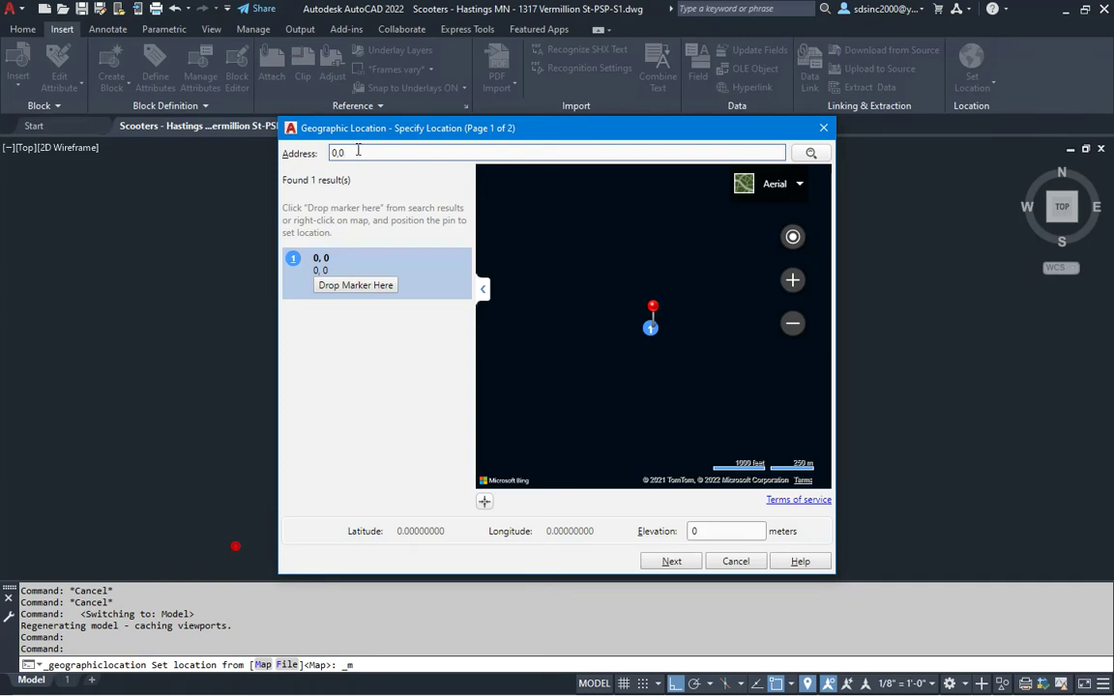
{"action": "type", "text": "Hastings MN - 1317 Vermillion St"}
{"action": "key", "text": "Return"}
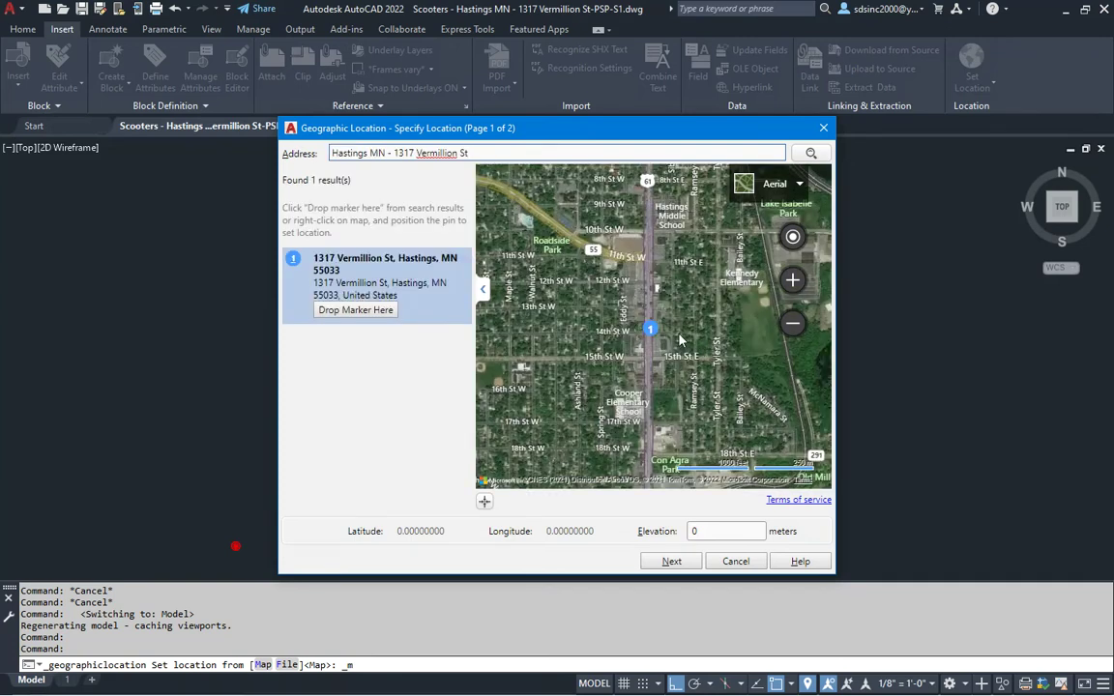
{"action": "scroll", "coordinate": [680, 340], "scroll_direction": "up", "scroll_amount": 2}
{"action": "left_click_drag", "start_coordinate": [624, 318], "coordinate": [655, 339]}
{"action": "scroll", "coordinate": [674, 325], "scroll_direction": "up", "scroll_amount": 2}
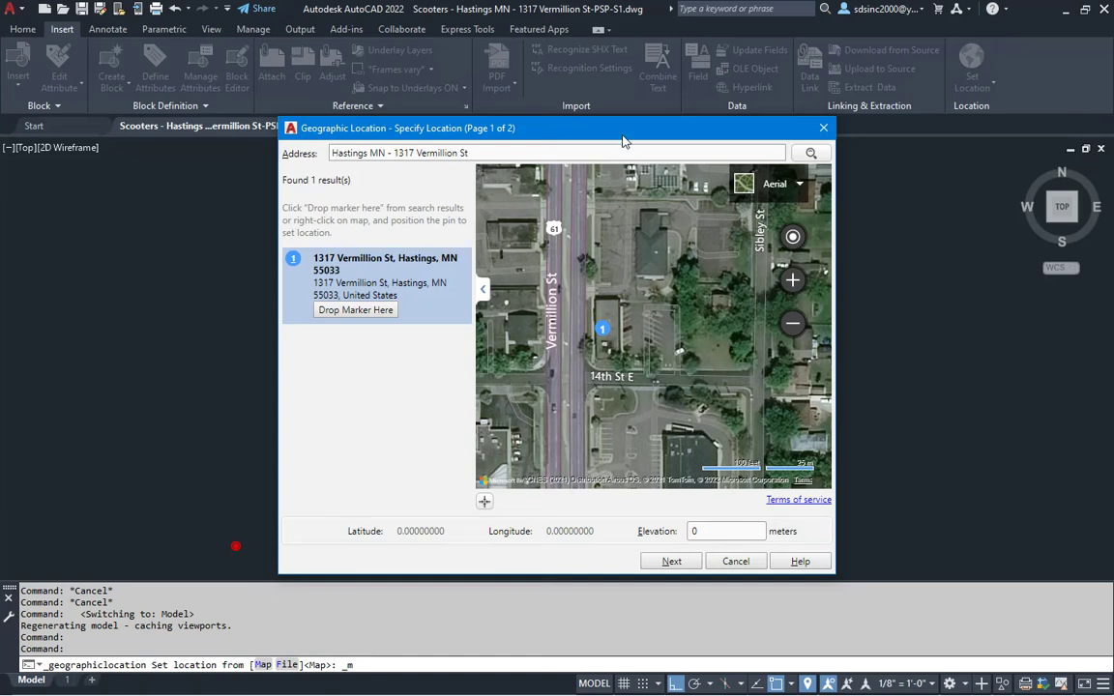
{"action": "mouse_move", "coordinate": [567, 118]}
{"action": "left_mouse_down"}
{"action": "mouse_move", "coordinate": [604, 111]}
{"action": "mouse_move", "coordinate": [588, 115]}
{"action": "left_mouse_up"}
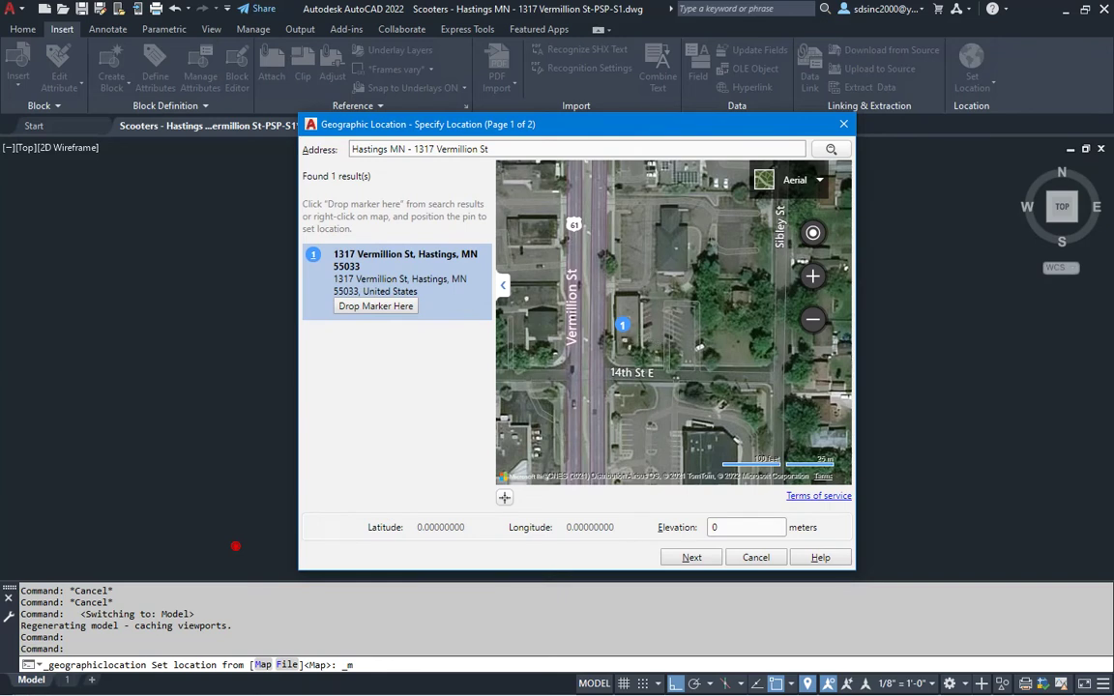
{"action": "left_click_drag", "start_coordinate": [0, 92], "coordinate": [634, 71]}
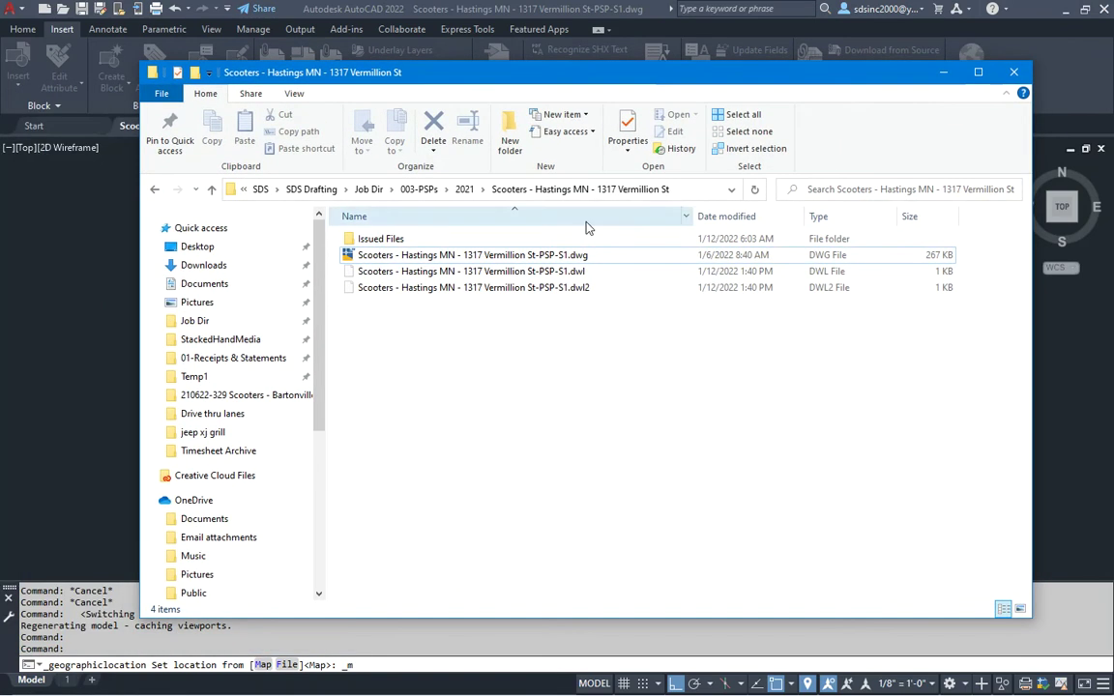
- Go into Issued Files > R 2022-01-04 - S1 request and select Hastings_ MN GIS map.png
{"action": "double_click", "coordinate": [365, 238]}
{"action": "double_click", "coordinate": [387, 239]}
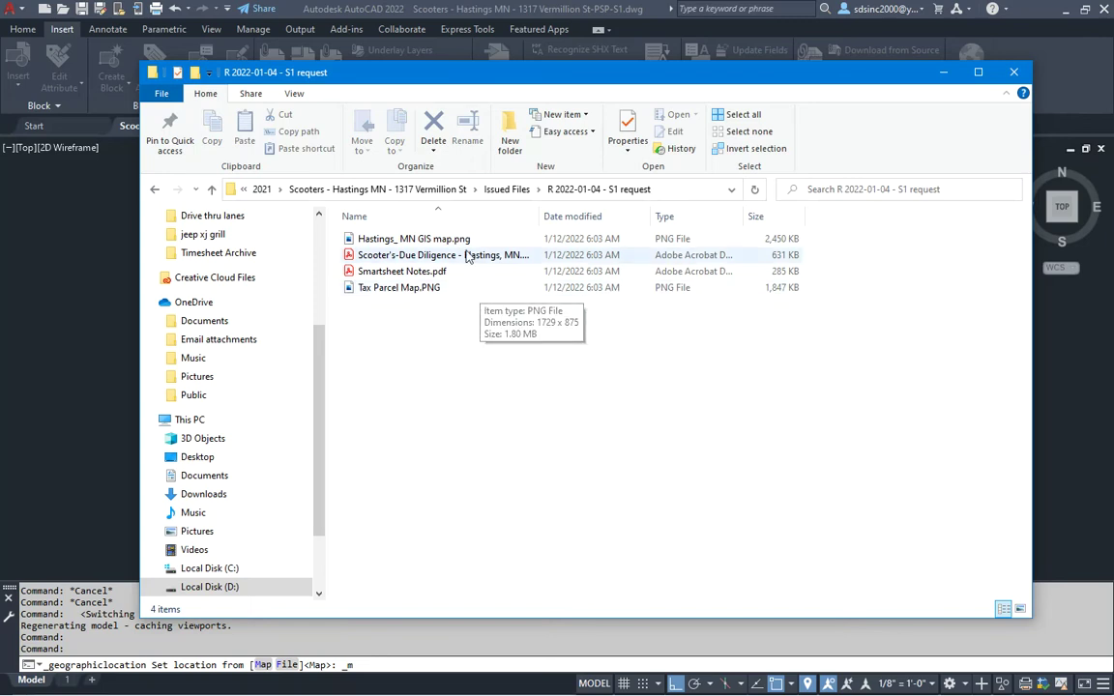
{"action": "left_click", "coordinate": [443, 242]}
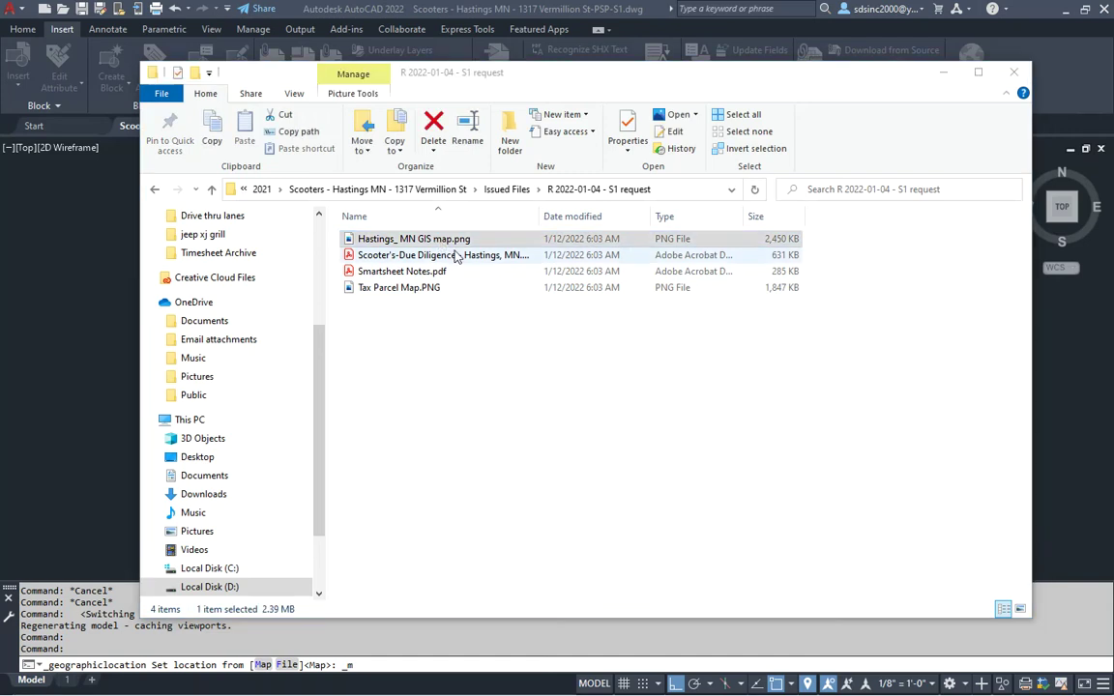
- View the Hastings_ MN GIS map image, then close it
{"action": "key", "text": "Return"}
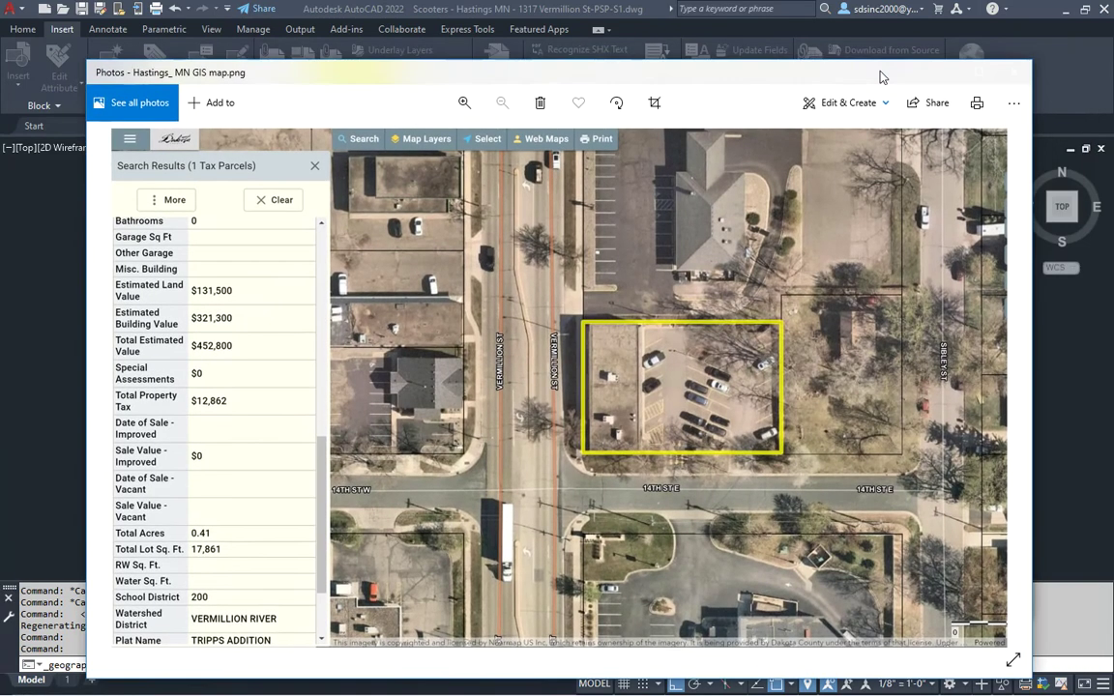
{"action": "left_click_drag", "start_coordinate": [881, 77], "coordinate": [876, 83]}
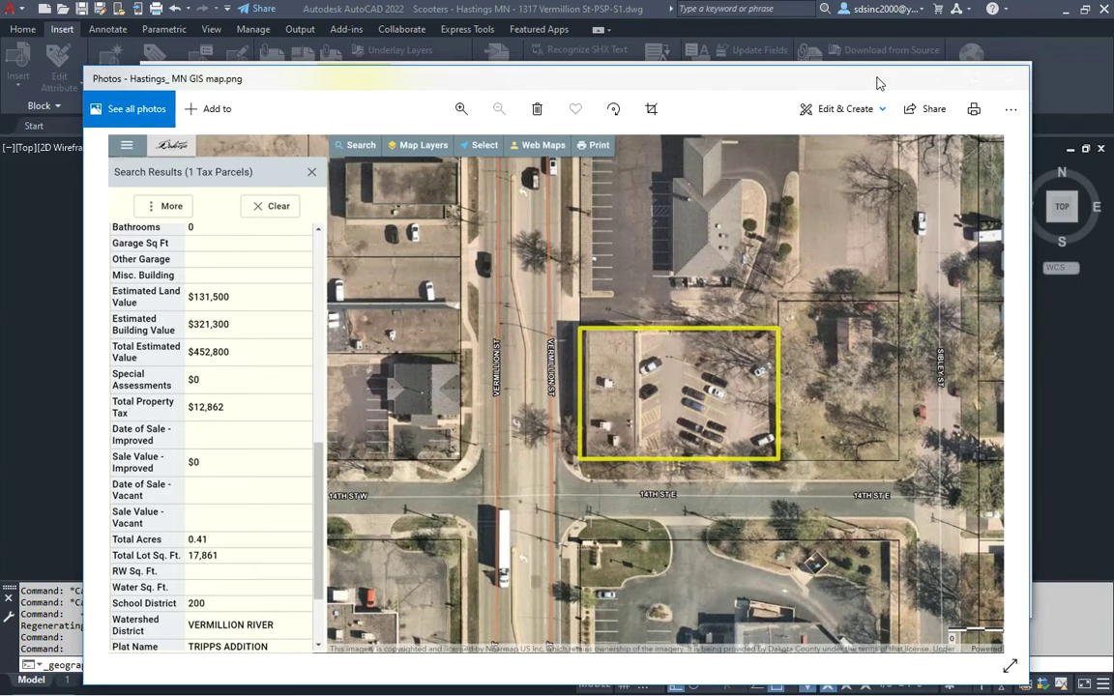
{"action": "left_click_drag", "start_coordinate": [877, 84], "coordinate": [272, 101]}
{"action": "key", "text": "alt+F4"}
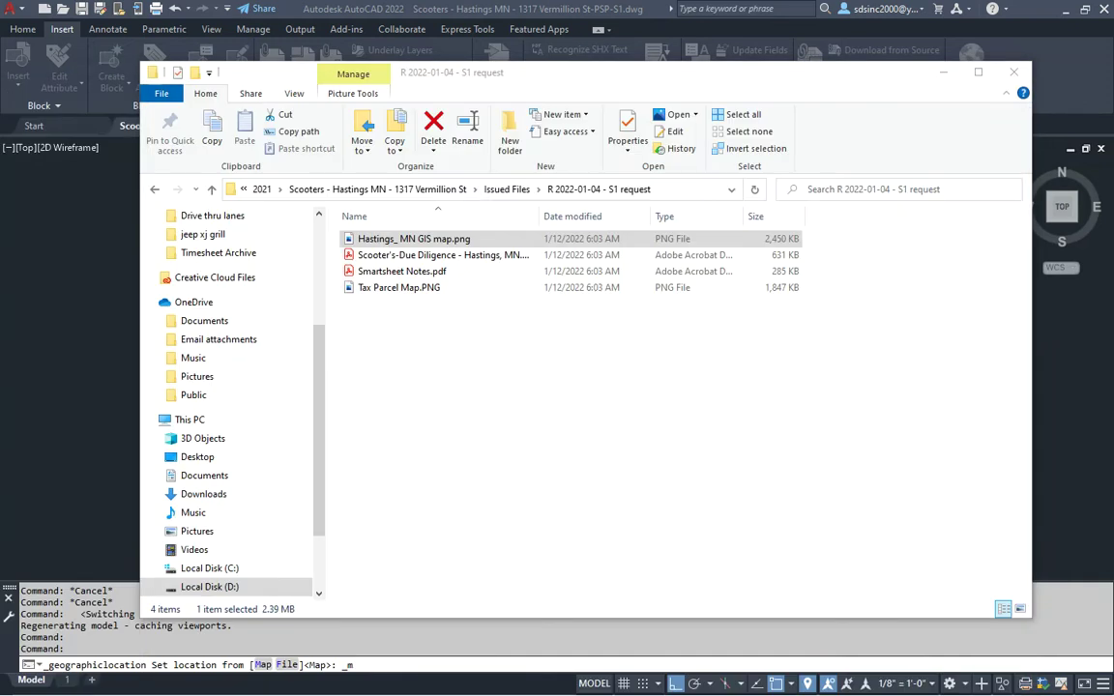
- Review Tax Parcel Map.PNG zoomed to 118%, then close the viewer
{"action": "left_click", "coordinate": [398, 288]}
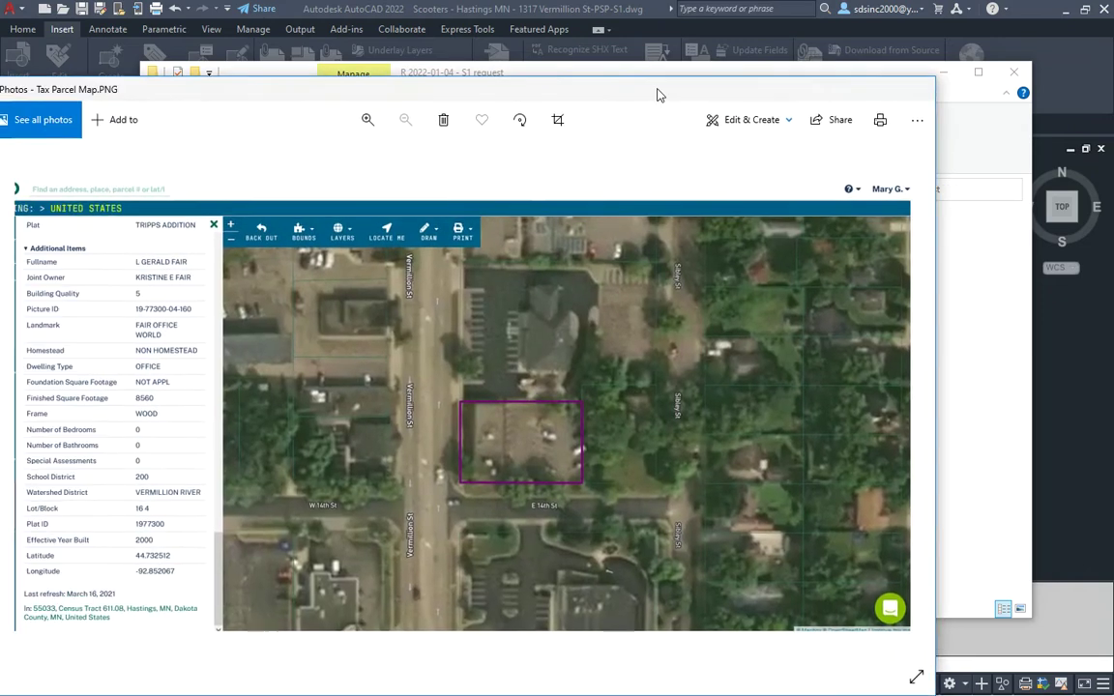
{"action": "left_click_drag", "start_coordinate": [659, 92], "coordinate": [691, 83]}
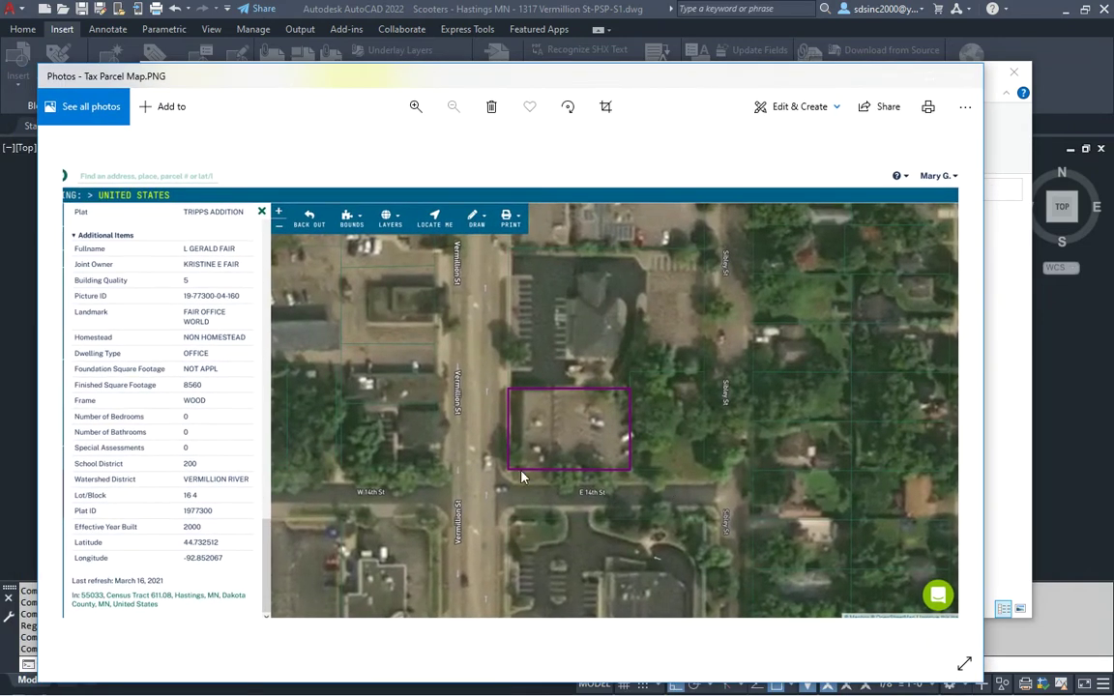
{"action": "scroll", "coordinate": [566, 450], "scroll_direction": "up", "scroll_amount": 4}
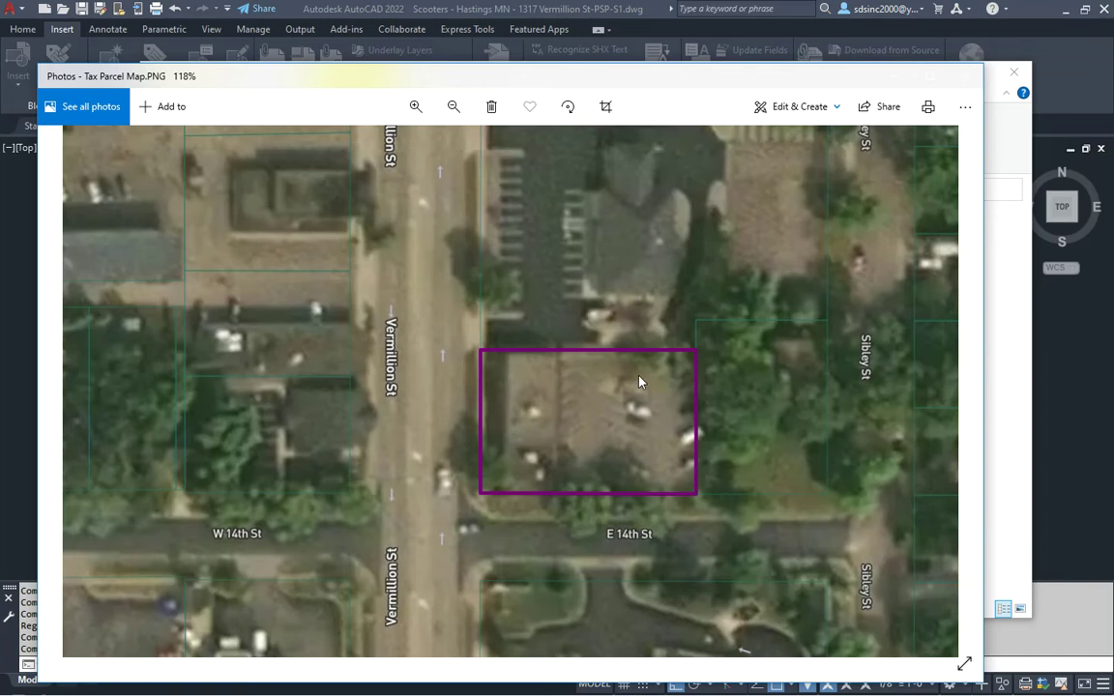
{"action": "left_click_drag", "start_coordinate": [746, 77], "coordinate": [748, 44]}
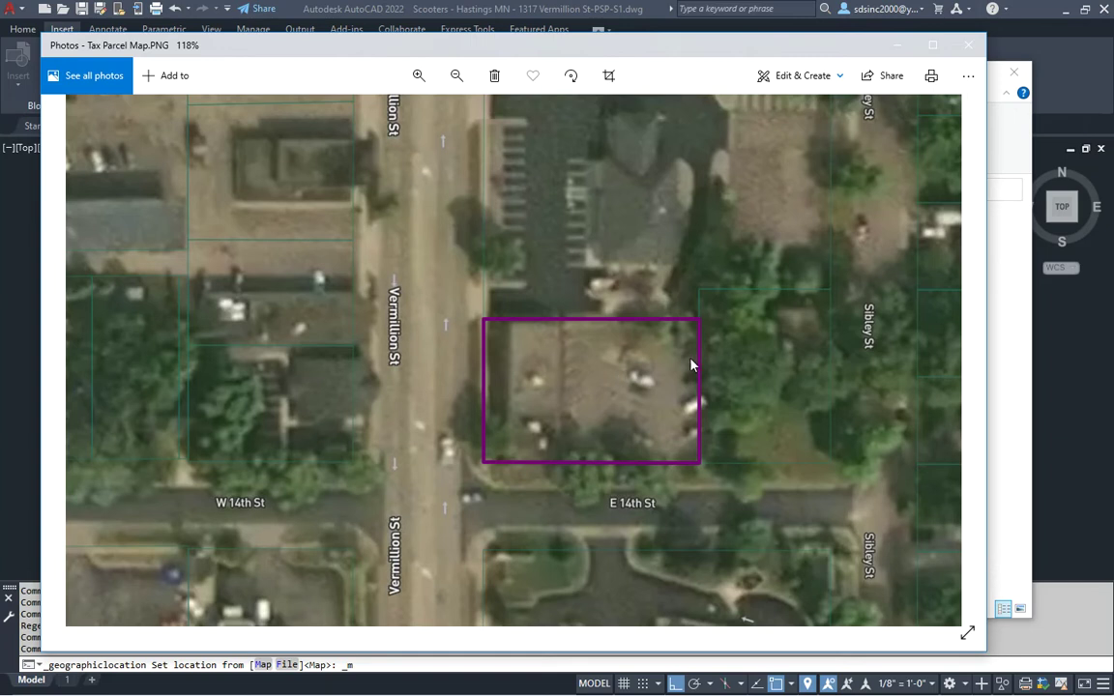
{"action": "left_click", "coordinate": [968, 44]}
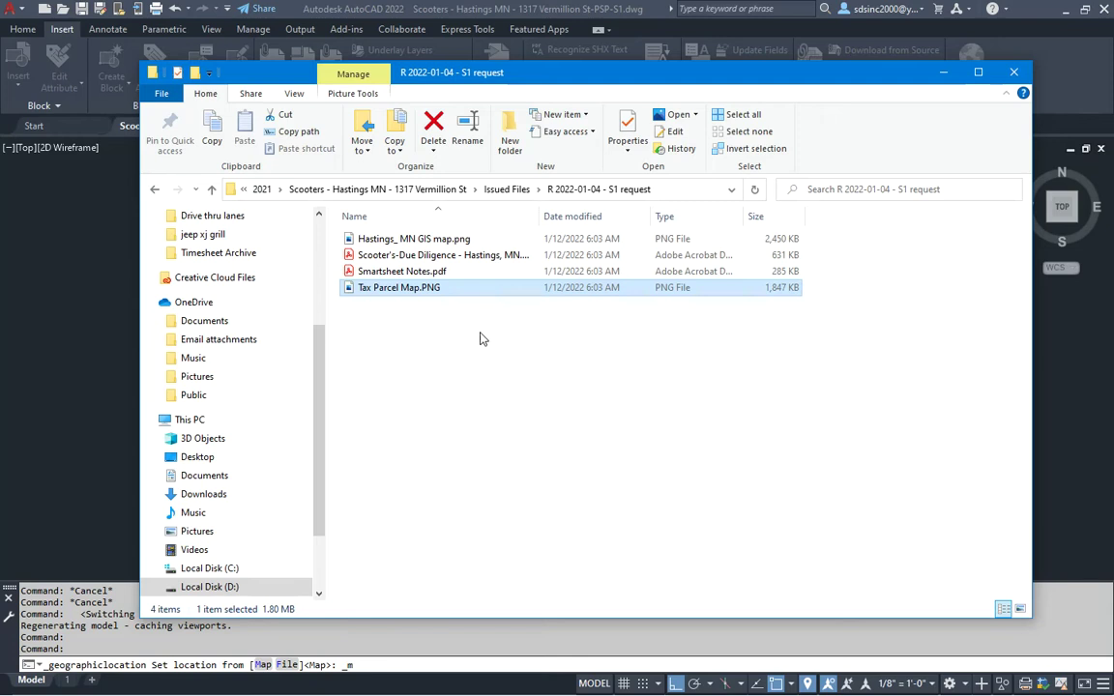
- Read both pages of the Smartsheet Notes.pdf site plan request in Acrobat, then close it
{"action": "left_click", "coordinate": [405, 273]}
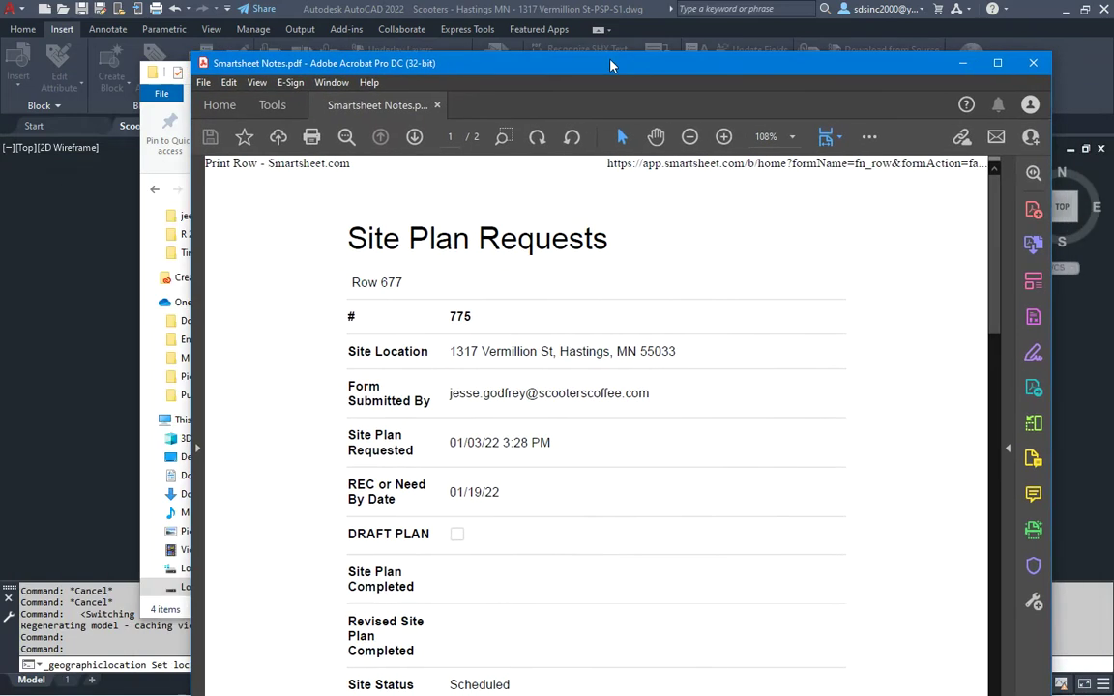
{"action": "left_click_drag", "start_coordinate": [611, 65], "coordinate": [585, 57]}
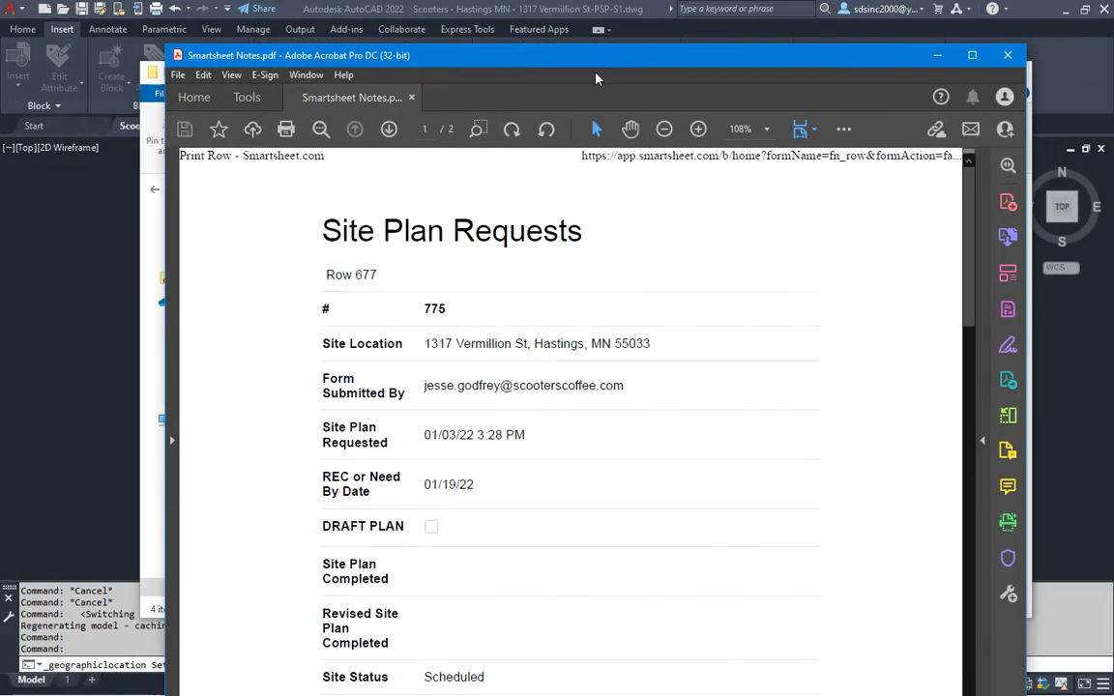
{"action": "scroll", "coordinate": [507, 396], "scroll_direction": "down", "scroll_amount": 3}
{"action": "scroll", "coordinate": [468, 455], "scroll_direction": "down", "scroll_amount": 4}
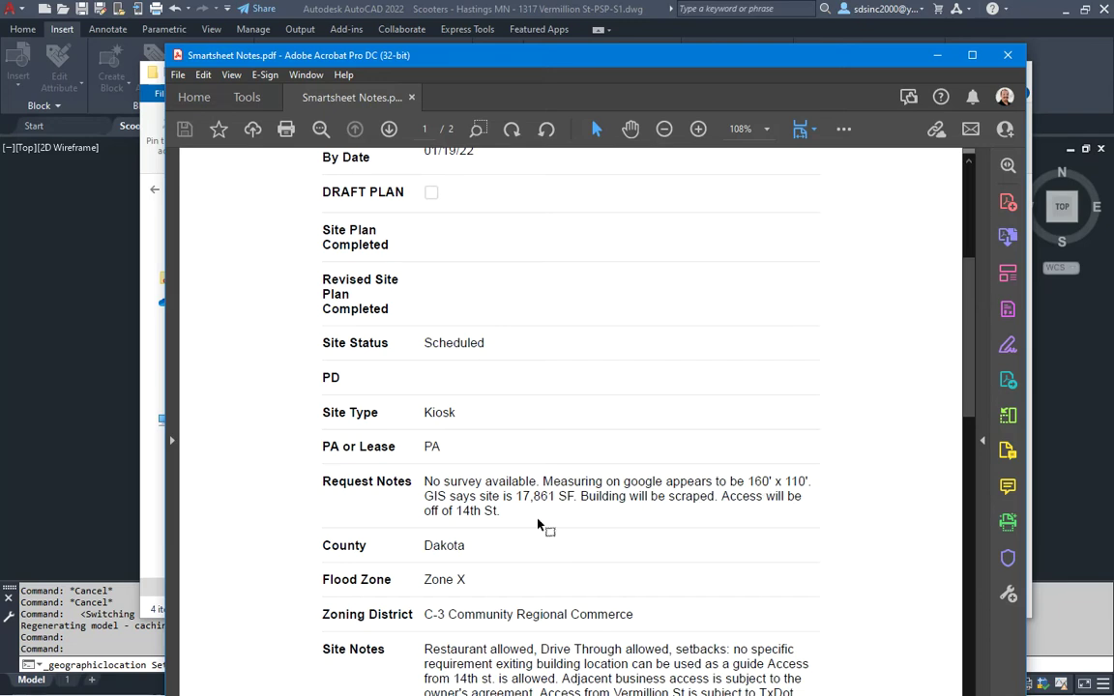
{"action": "scroll", "coordinate": [558, 517], "scroll_direction": "down", "scroll_amount": 4}
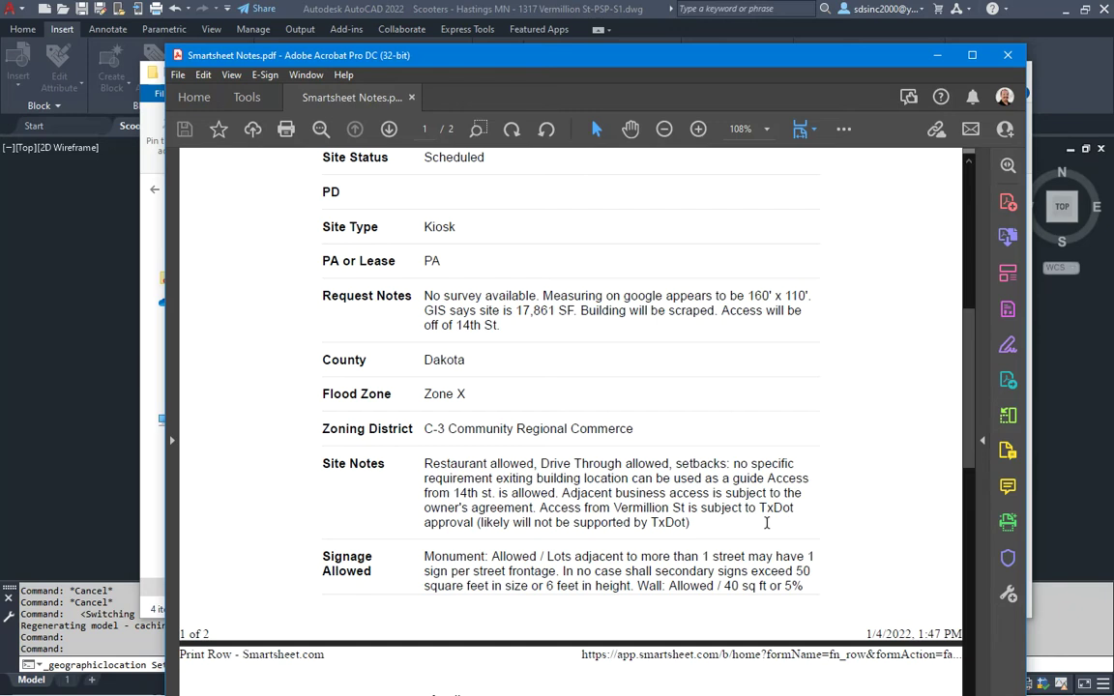
{"action": "scroll", "coordinate": [827, 514], "scroll_direction": "down", "scroll_amount": 1}
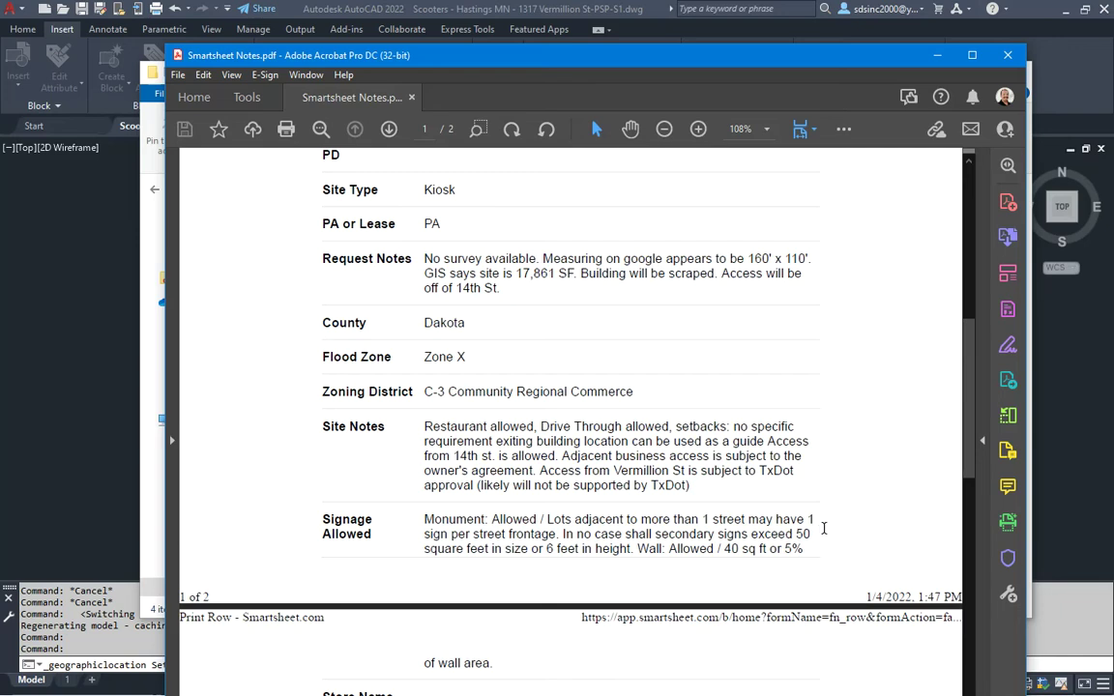
{"action": "scroll", "coordinate": [749, 484], "scroll_direction": "down", "scroll_amount": 2}
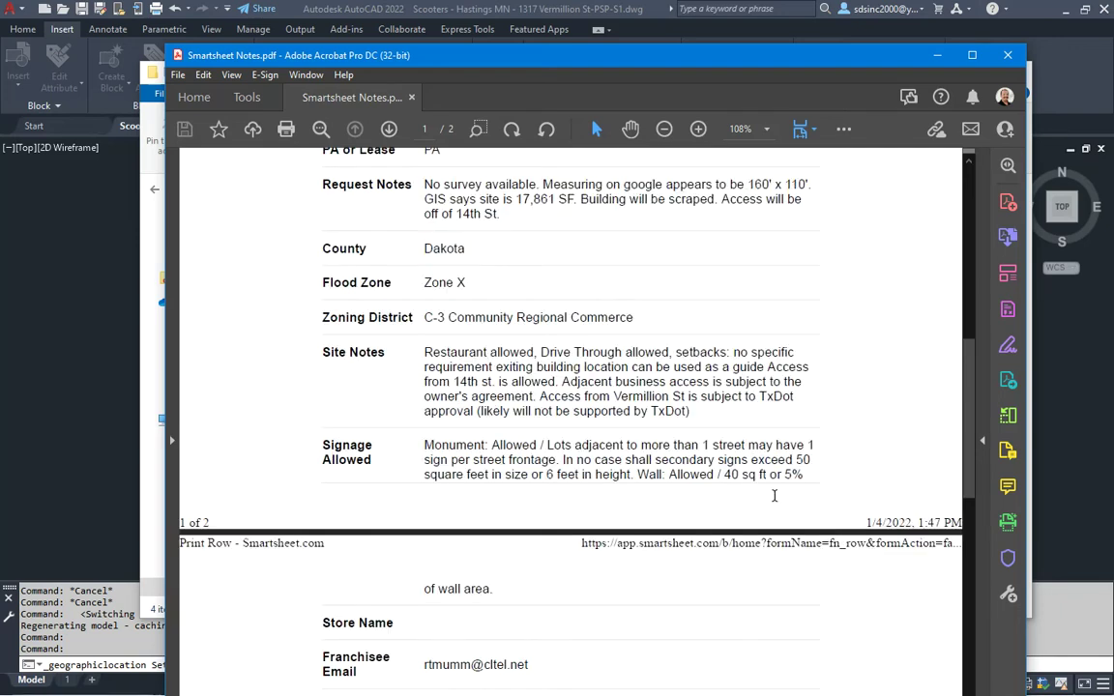
{"action": "scroll", "coordinate": [786, 473], "scroll_direction": "down", "scroll_amount": 3}
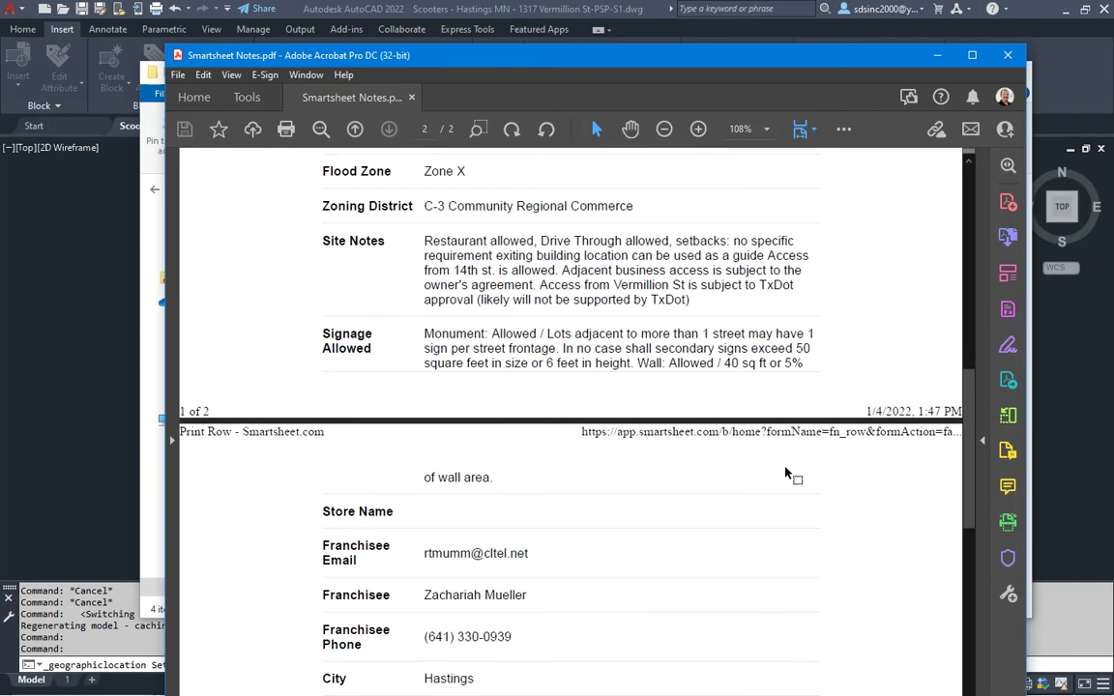
{"action": "scroll", "coordinate": [786, 474], "scroll_direction": "down", "scroll_amount": 15}
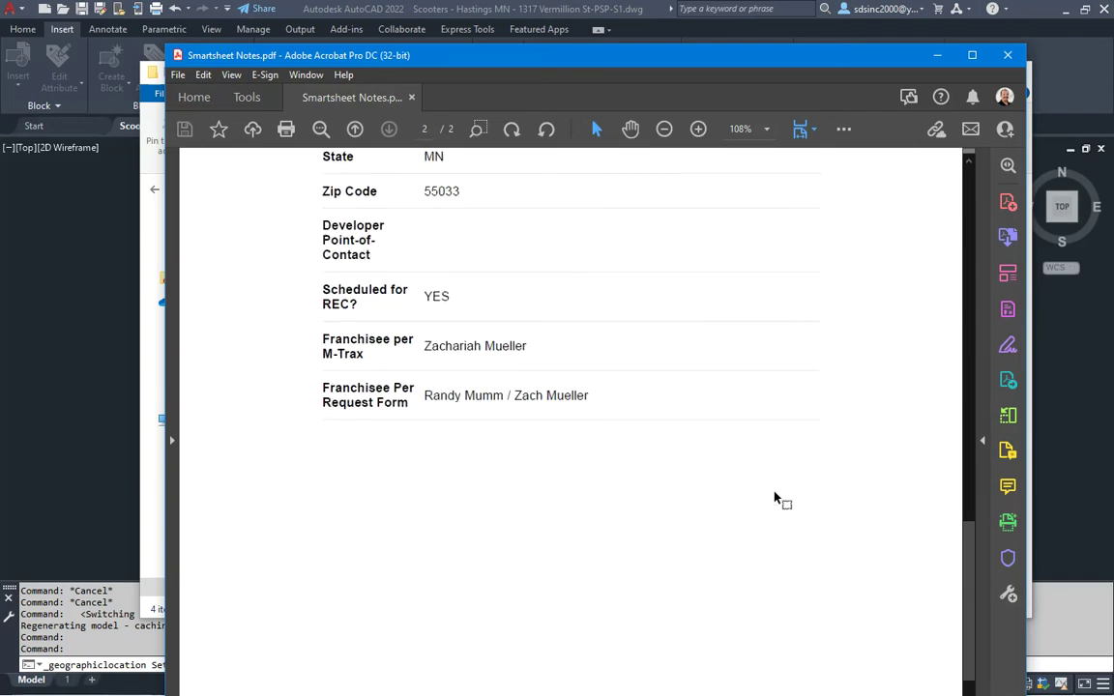
{"action": "left_click", "coordinate": [1008, 55]}
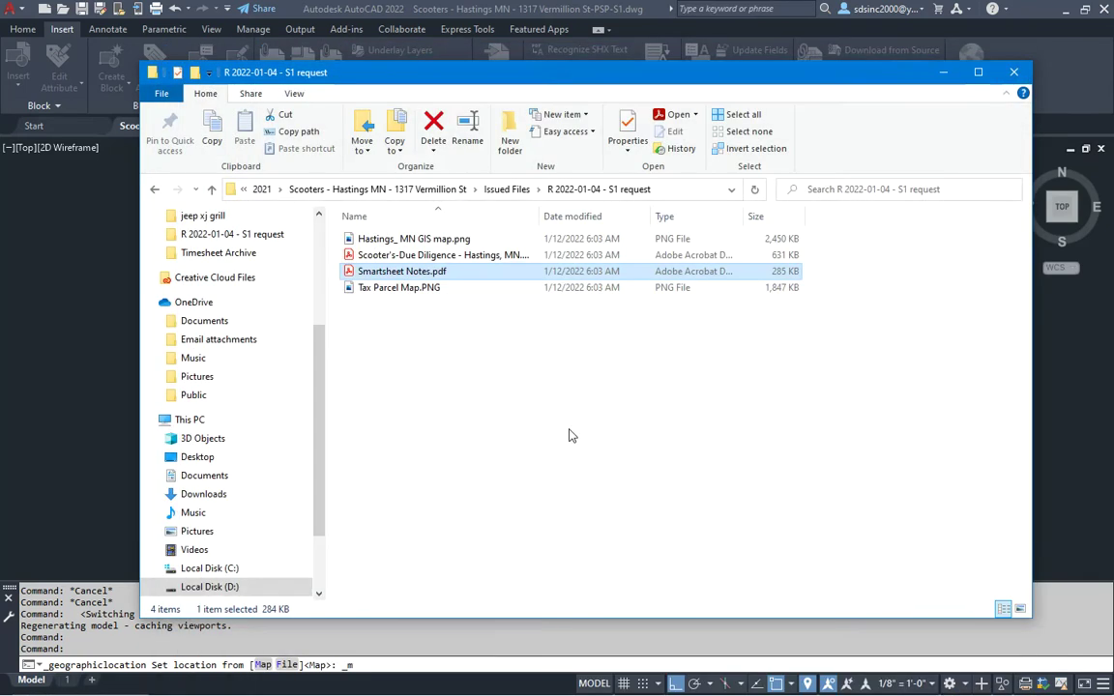
- Skim pages 1–3 of the Scooter's-Due Diligence PDF, including site, parking and signage notes, then close it
{"action": "double_click", "coordinate": [397, 254]}
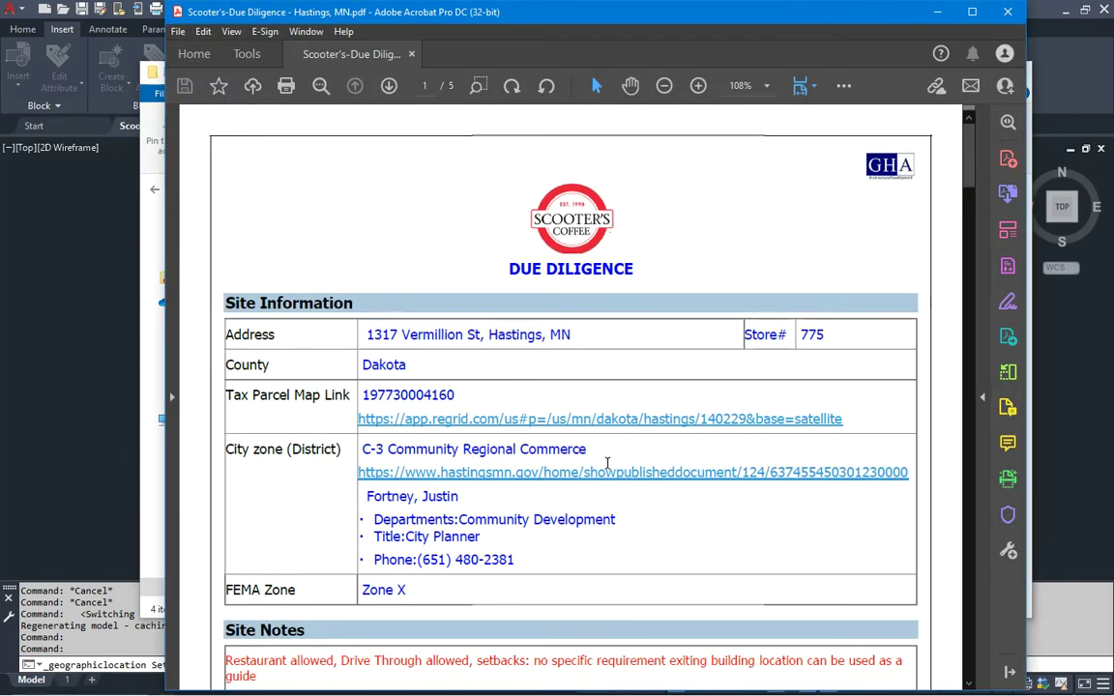
{"action": "scroll", "coordinate": [608, 463], "scroll_direction": "down", "scroll_amount": 8}
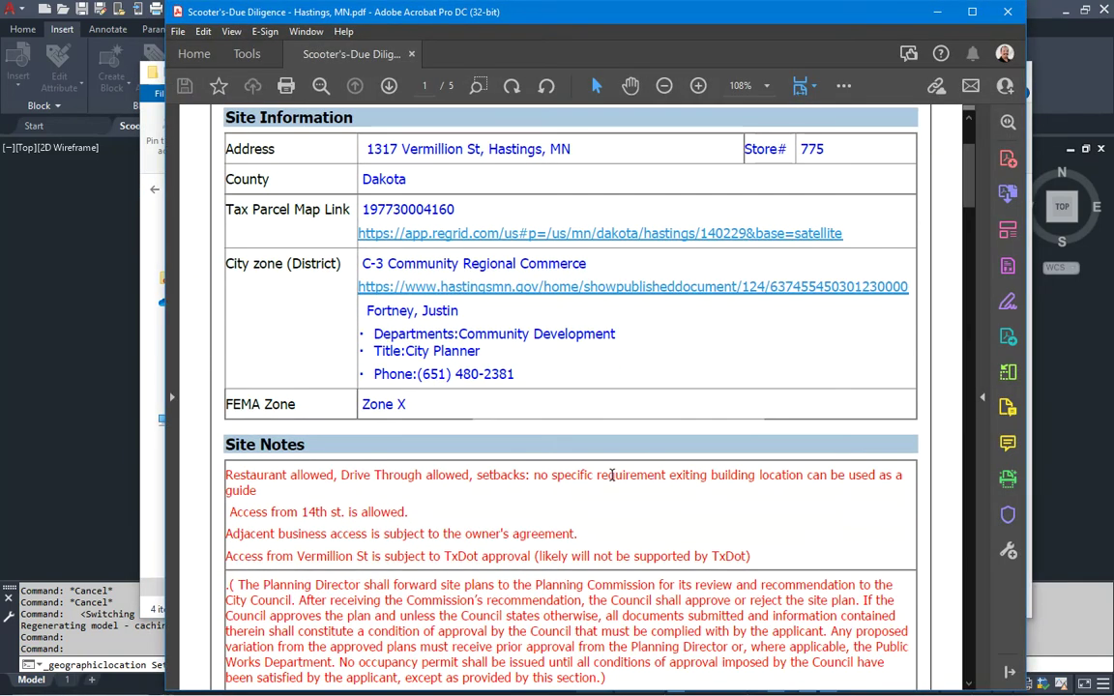
{"action": "scroll", "coordinate": [612, 476], "scroll_direction": "down", "scroll_amount": 2}
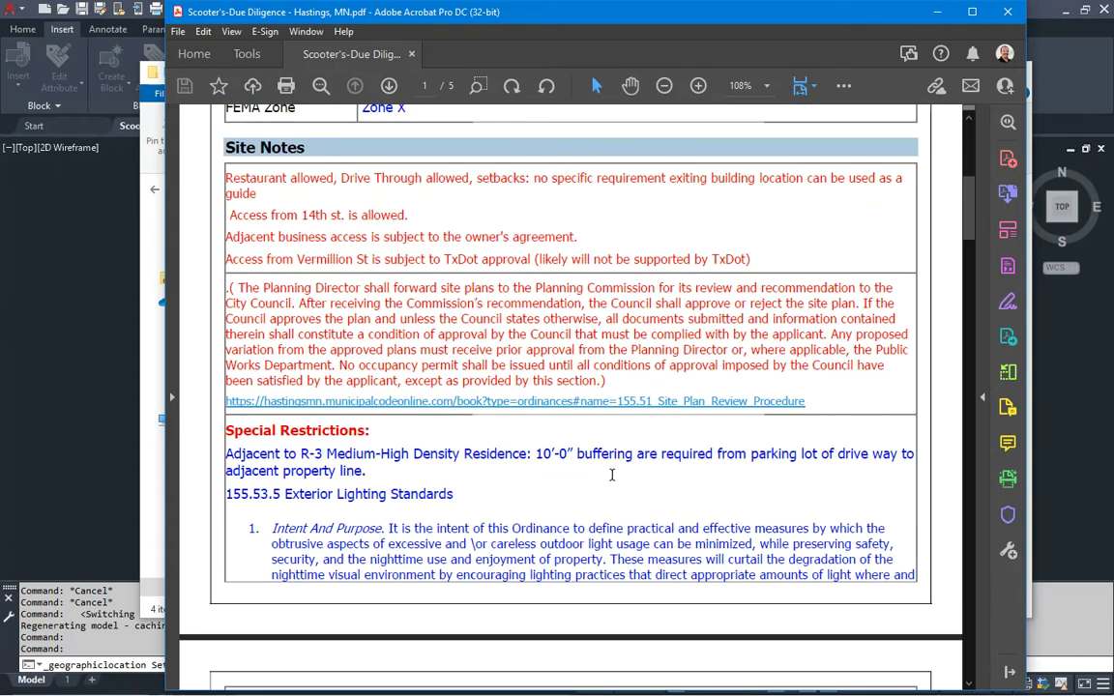
{"action": "scroll", "coordinate": [612, 476], "scroll_direction": "down", "scroll_amount": 15}
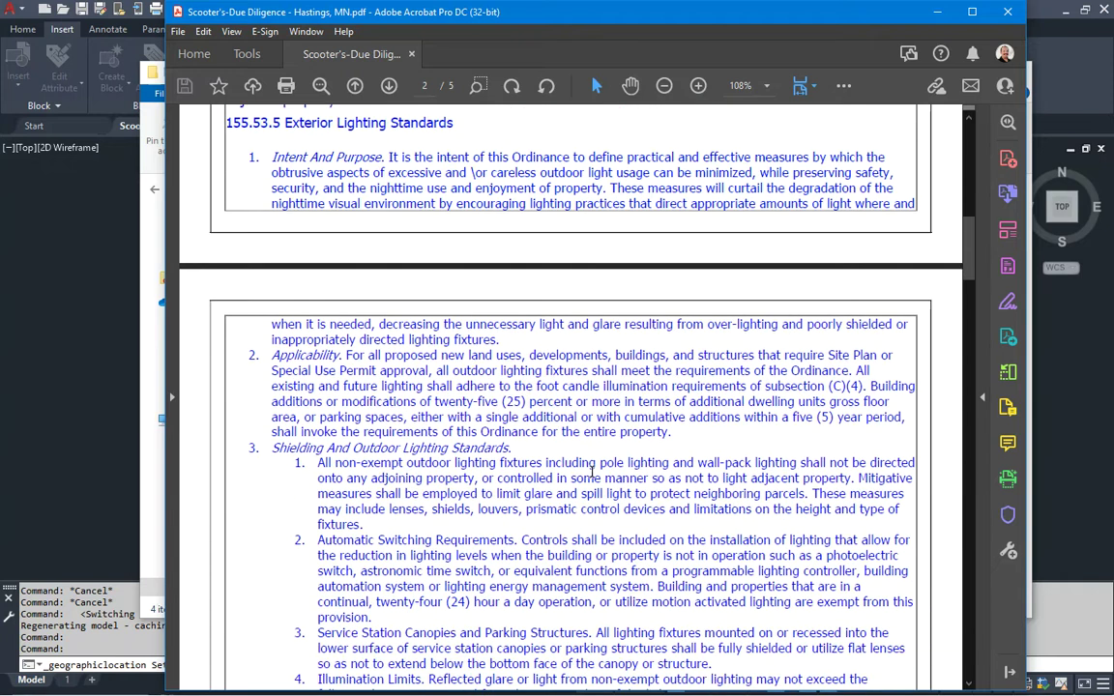
{"action": "scroll", "coordinate": [594, 469], "scroll_direction": "down", "scroll_amount": 3}
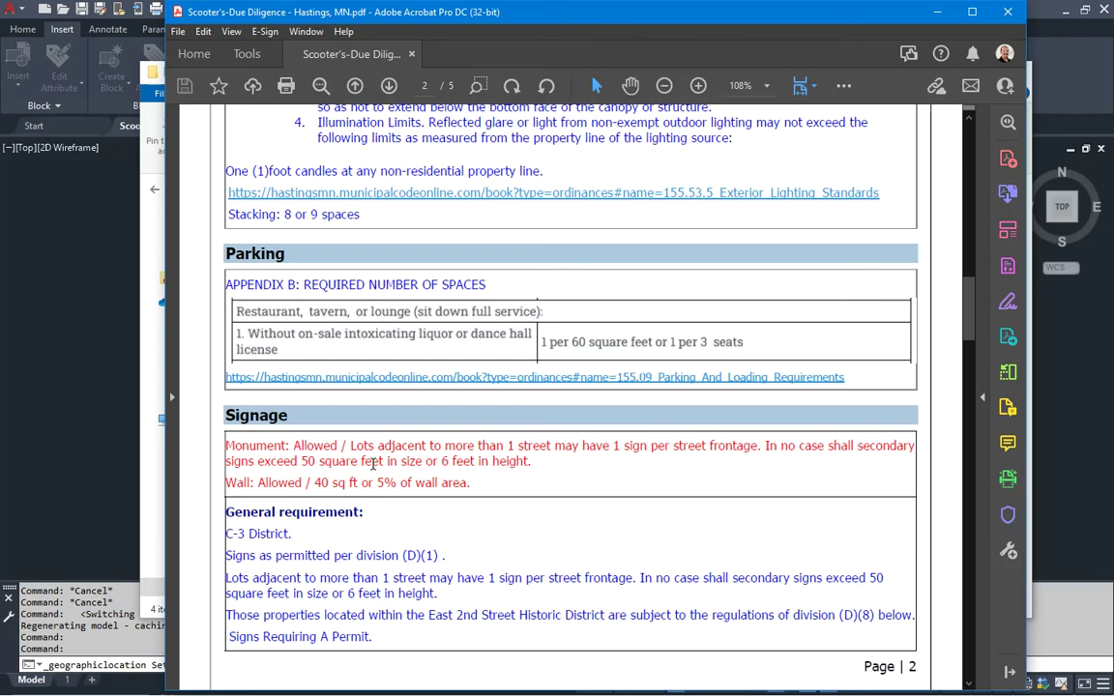
{"action": "scroll", "coordinate": [534, 515], "scroll_direction": "down", "scroll_amount": 5}
{"action": "scroll", "coordinate": [533, 516], "scroll_direction": "down", "scroll_amount": 5}
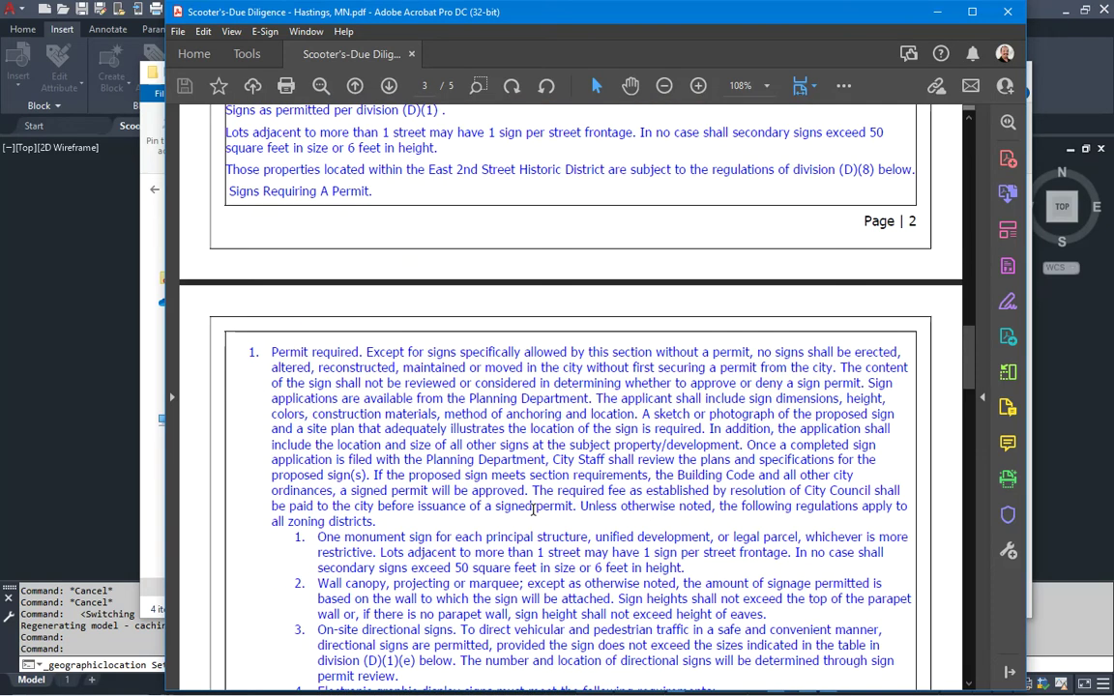
{"action": "left_click", "coordinate": [1008, 12]}
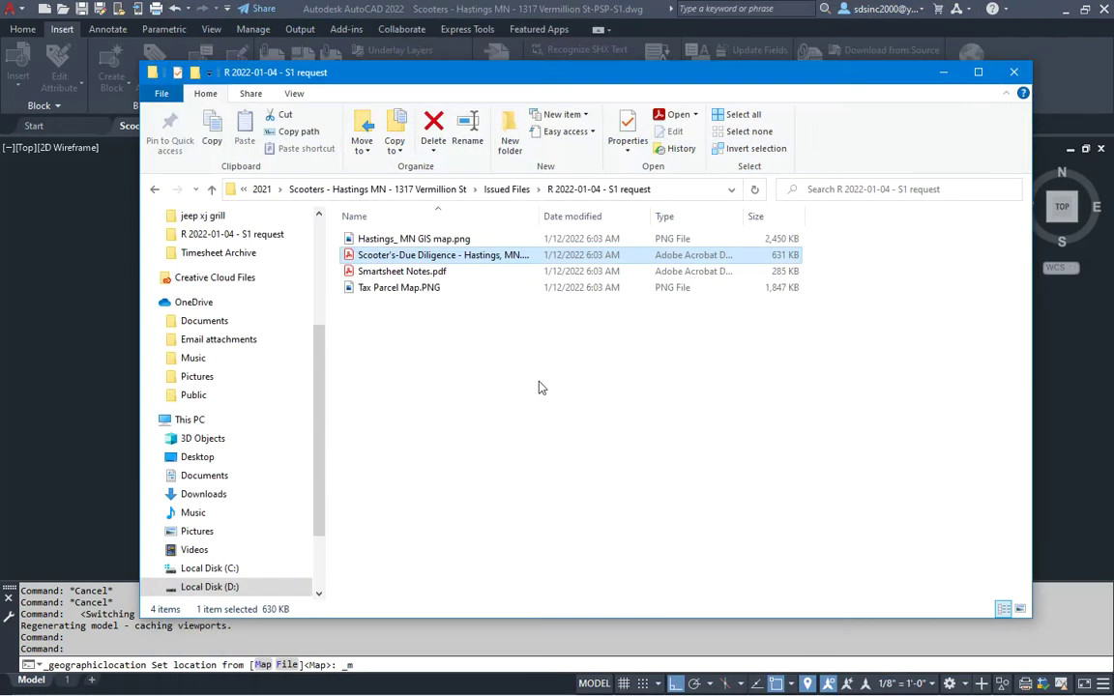
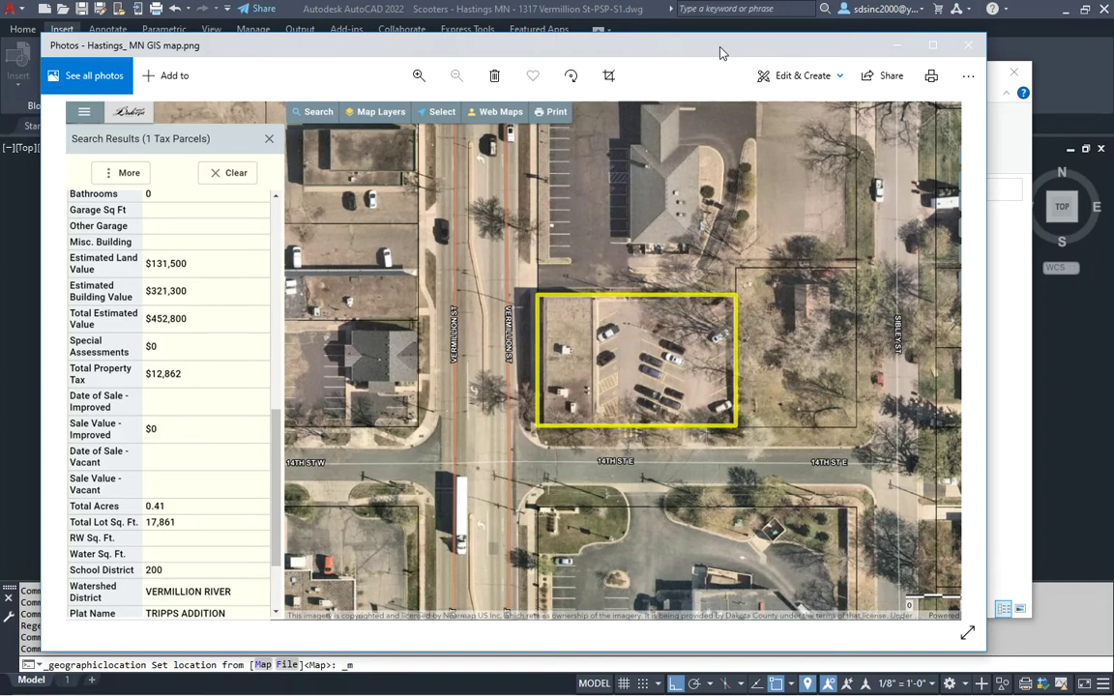
- Close the Hastings GIS map in Photos and return to AutoCAD's geographic location setup
{"action": "key", "text": "alt+F4"}
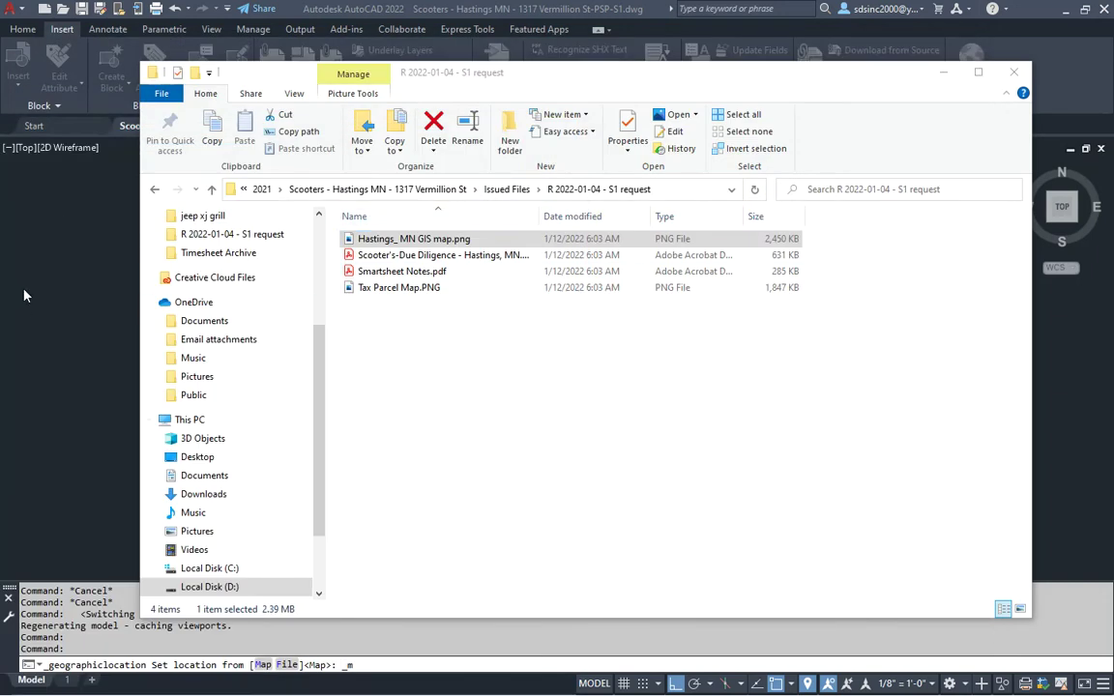
{"action": "left_click", "coordinate": [20, 310]}
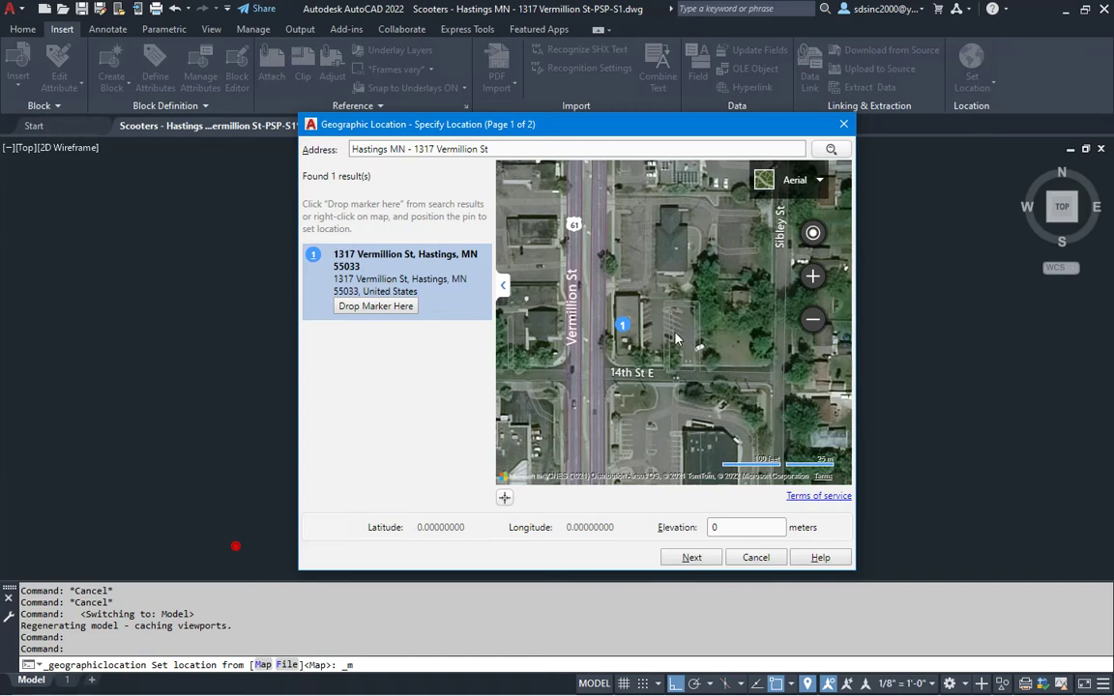
{"action": "scroll", "coordinate": [681, 339], "scroll_direction": "up", "scroll_amount": 2}
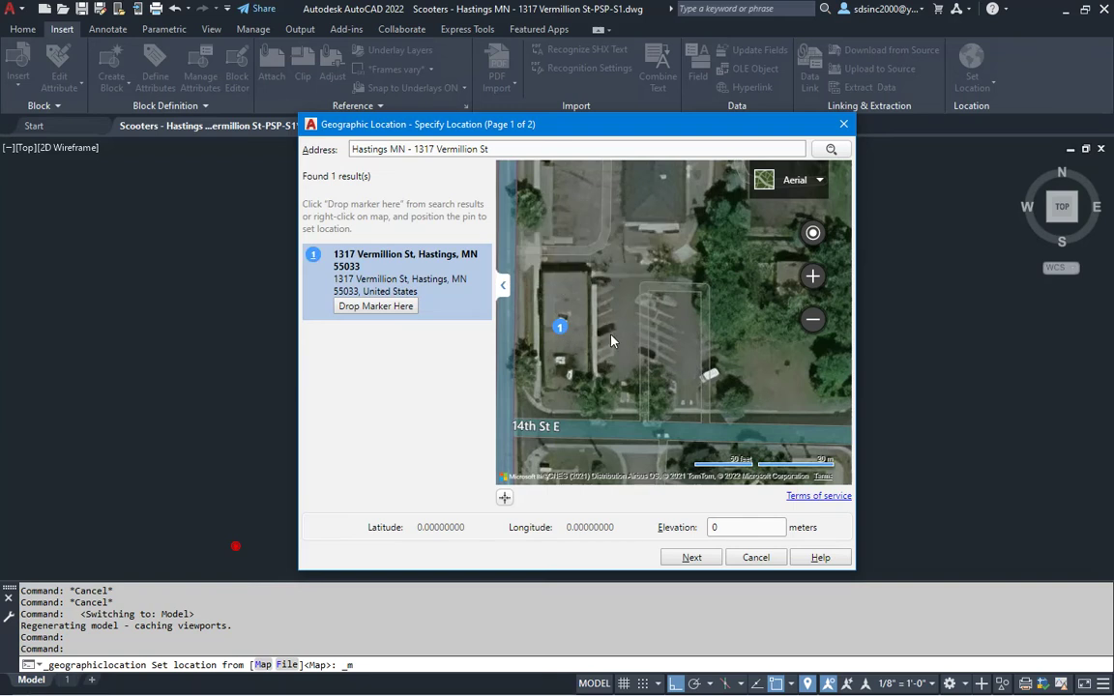
{"action": "scroll", "coordinate": [619, 349], "scroll_direction": "down", "scroll_amount": 2}
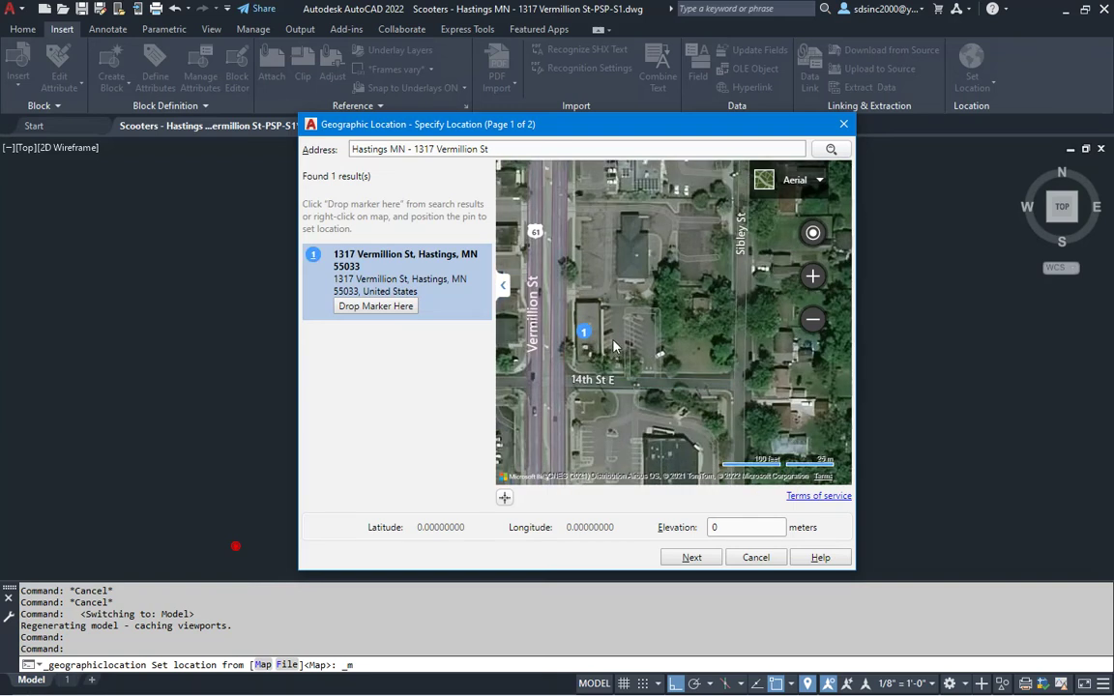
{"action": "right_click", "coordinate": [612, 323]}
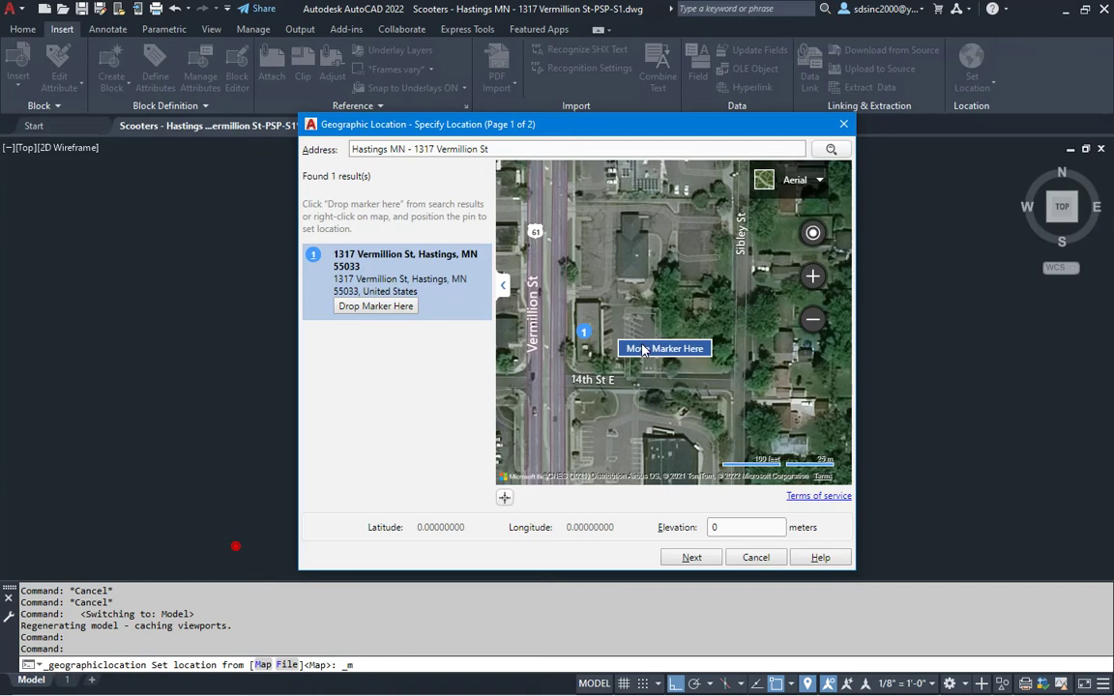
{"action": "left_click", "coordinate": [619, 313]}
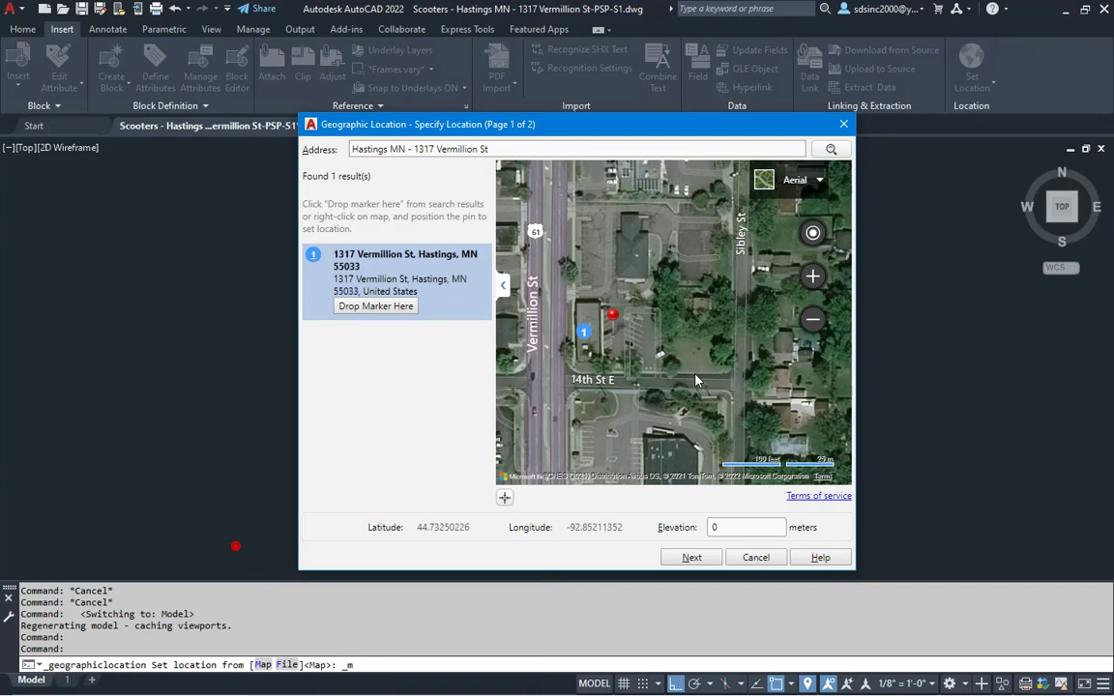
- Set the drawing unit to Inches and the coordinate system to StCroixWI-F
{"action": "left_click", "coordinate": [690, 559]}
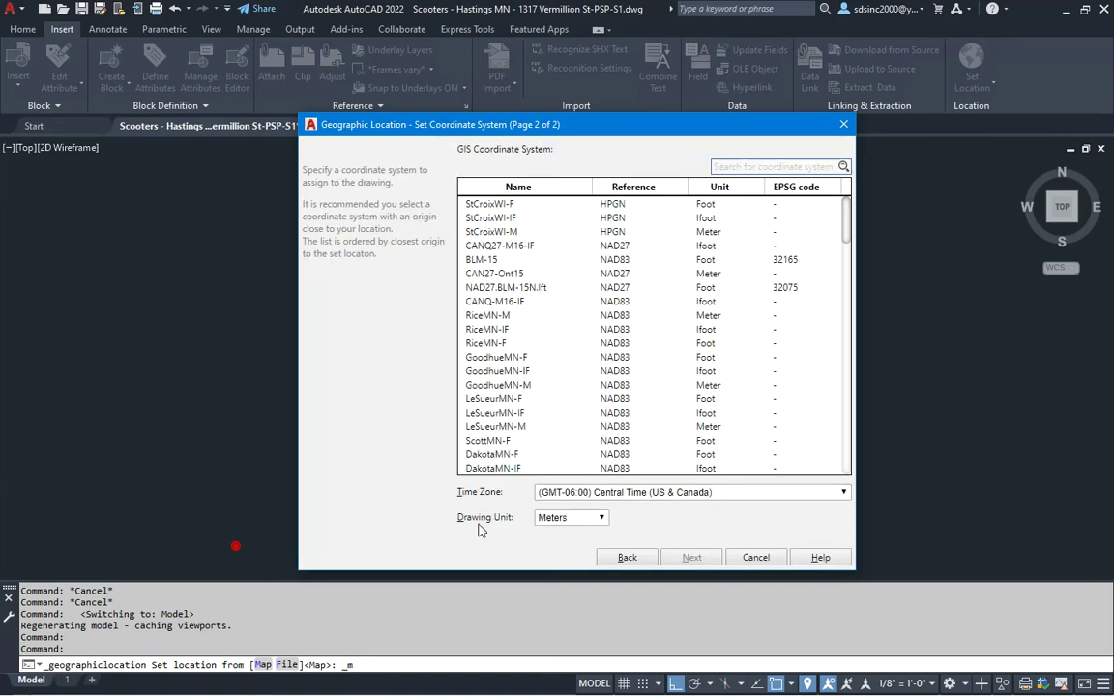
{"action": "left_click", "coordinate": [592, 521]}
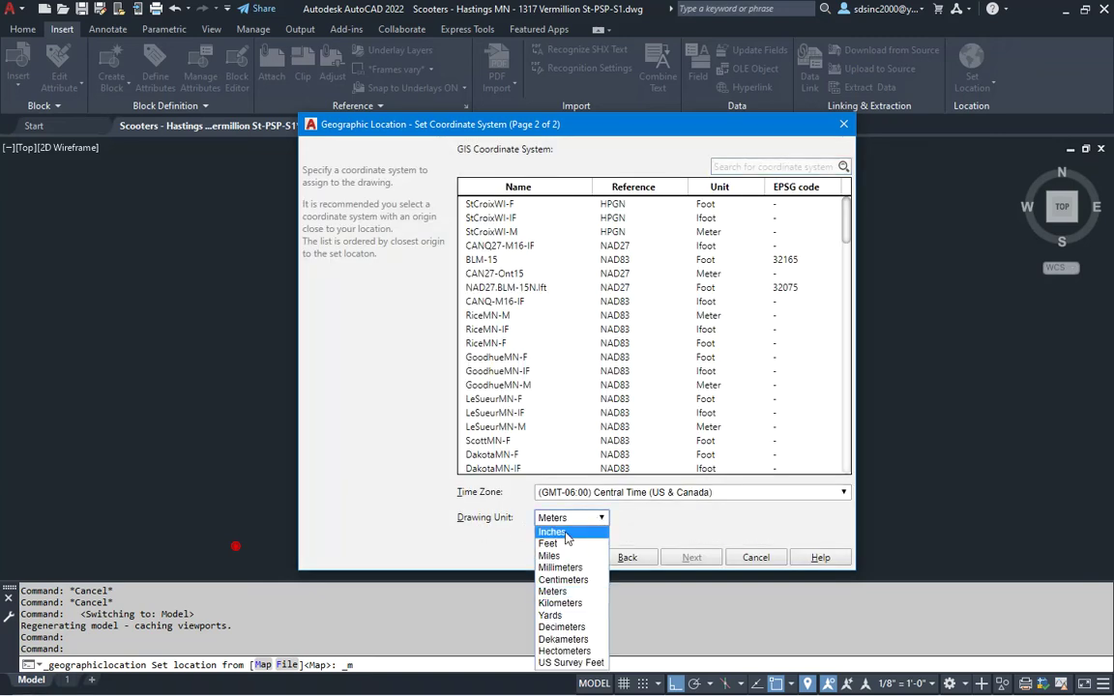
{"action": "left_click", "coordinate": [566, 532]}
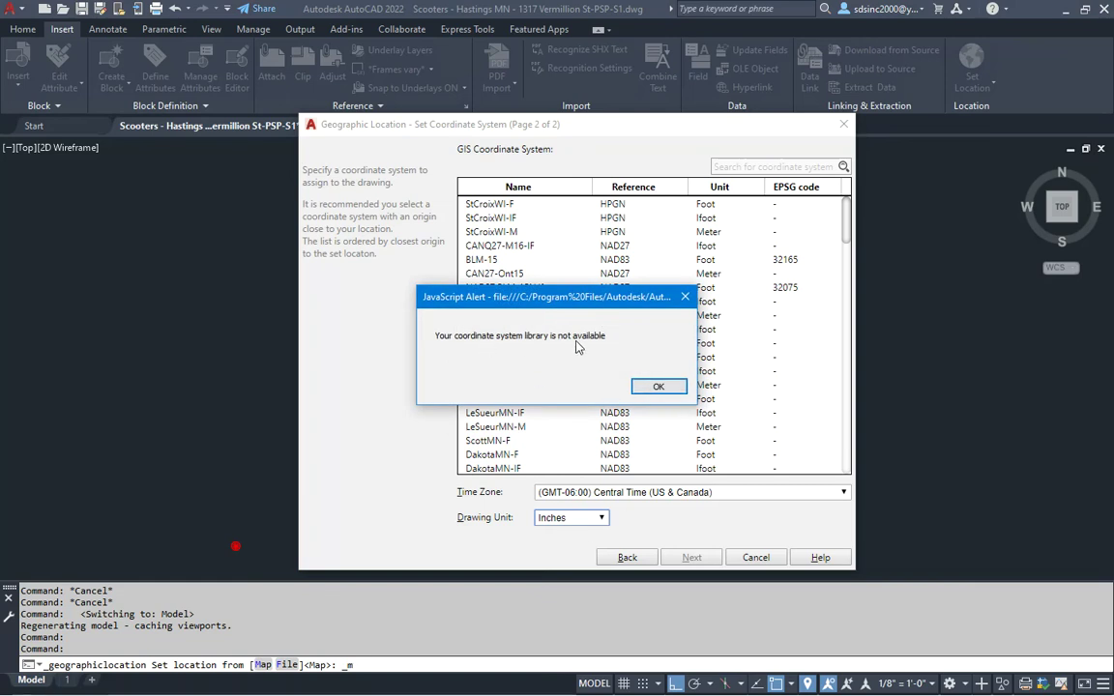
{"action": "left_click", "coordinate": [657, 385]}
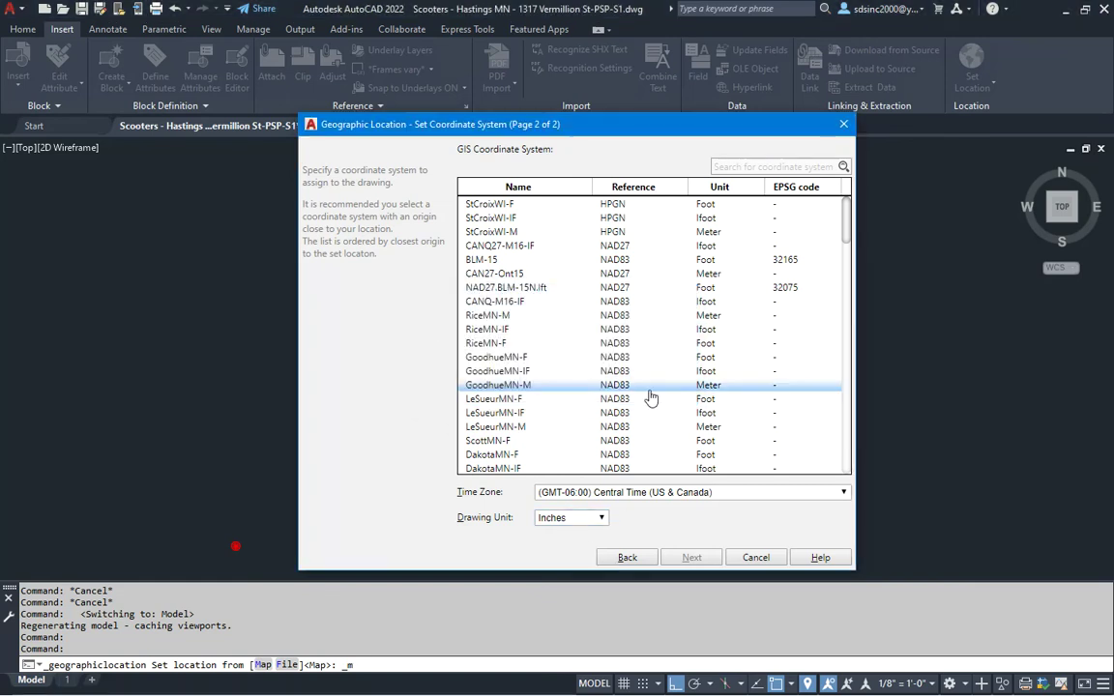
{"action": "left_click", "coordinate": [707, 203]}
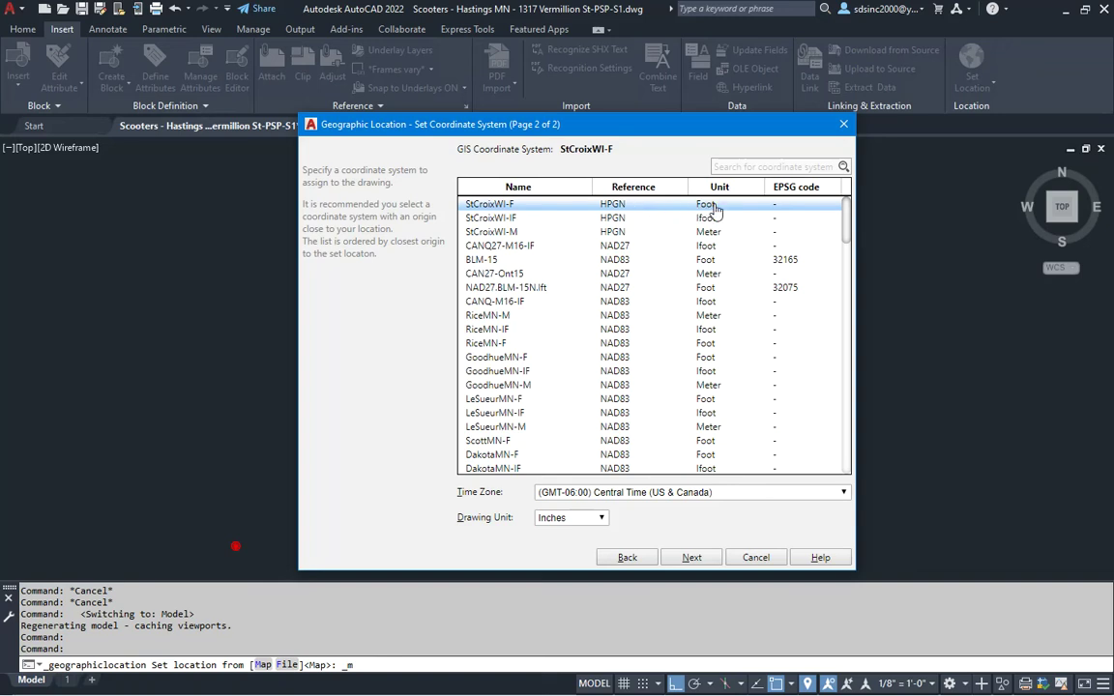
{"action": "left_click", "coordinate": [691, 557]}
{"action": "middle_click_drag", "start_coordinate": [494, 463], "coordinate": [707, 390]}
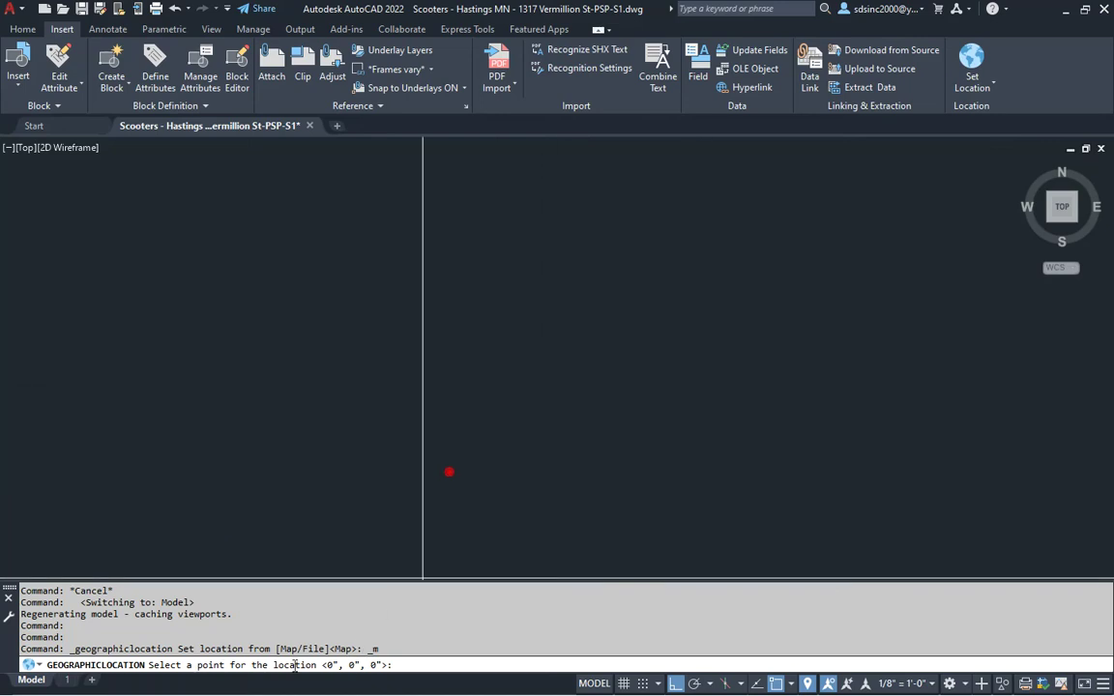
- Pick the red marker as the location point and zoom the aerial in on the lot
{"action": "left_click", "coordinate": [520, 470]}
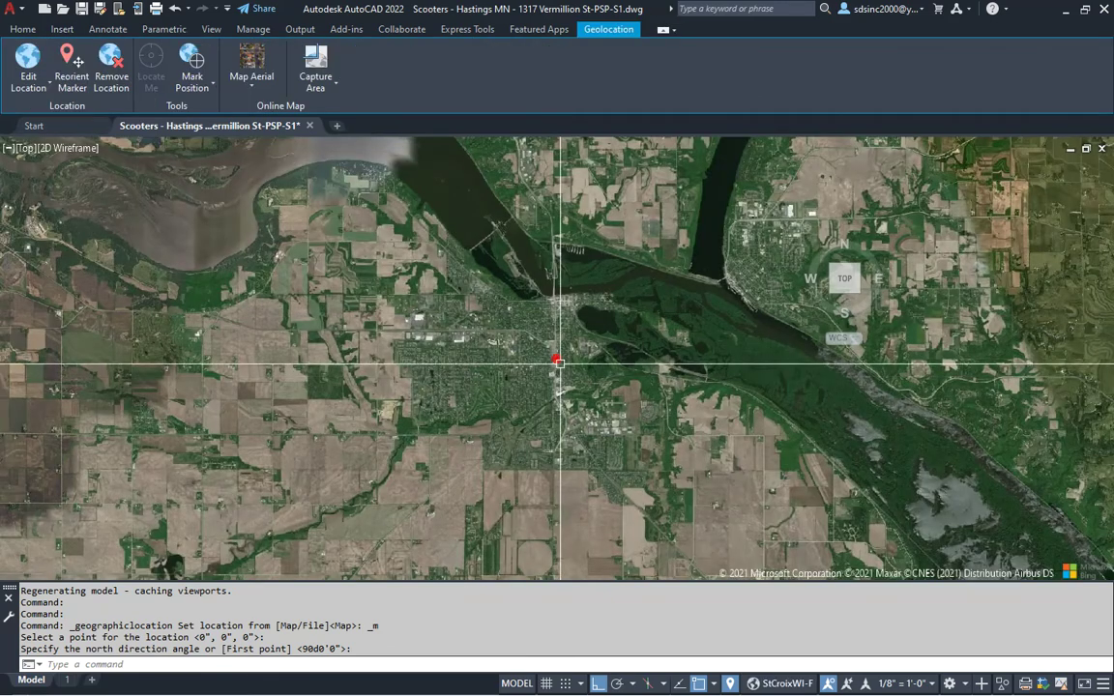
{"action": "scroll", "coordinate": [557, 361], "scroll_direction": "up", "scroll_amount": 8}
{"action": "scroll", "coordinate": [550, 337], "scroll_direction": "up", "scroll_amount": 6}
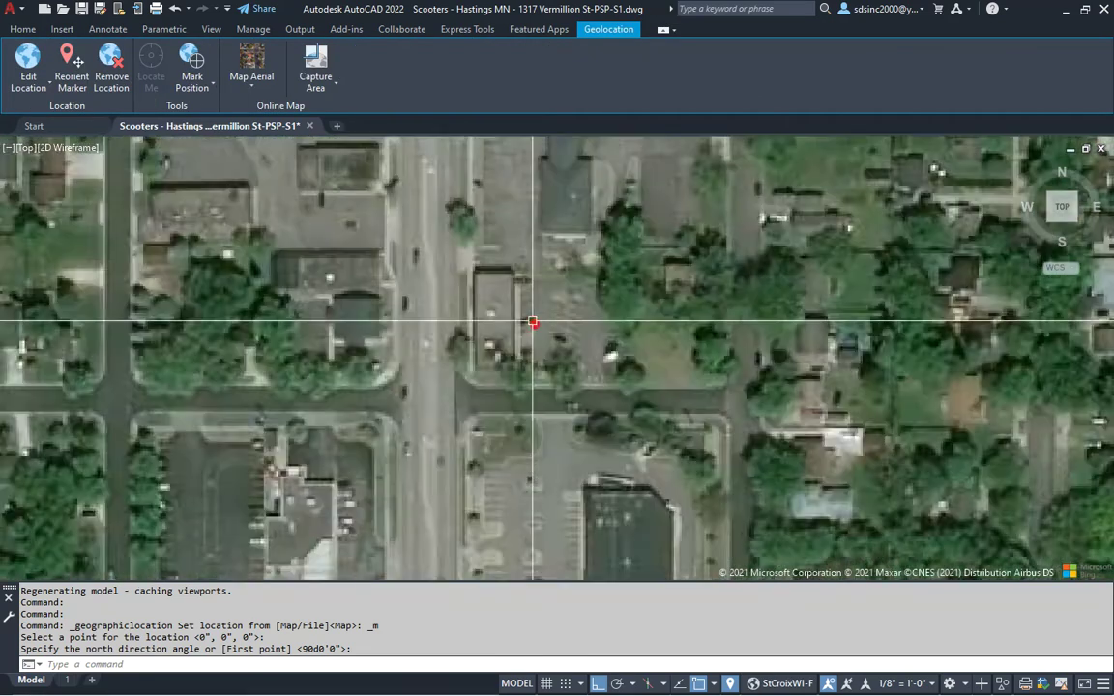
{"action": "scroll", "coordinate": [593, 324], "scroll_direction": "down", "scroll_amount": 3}
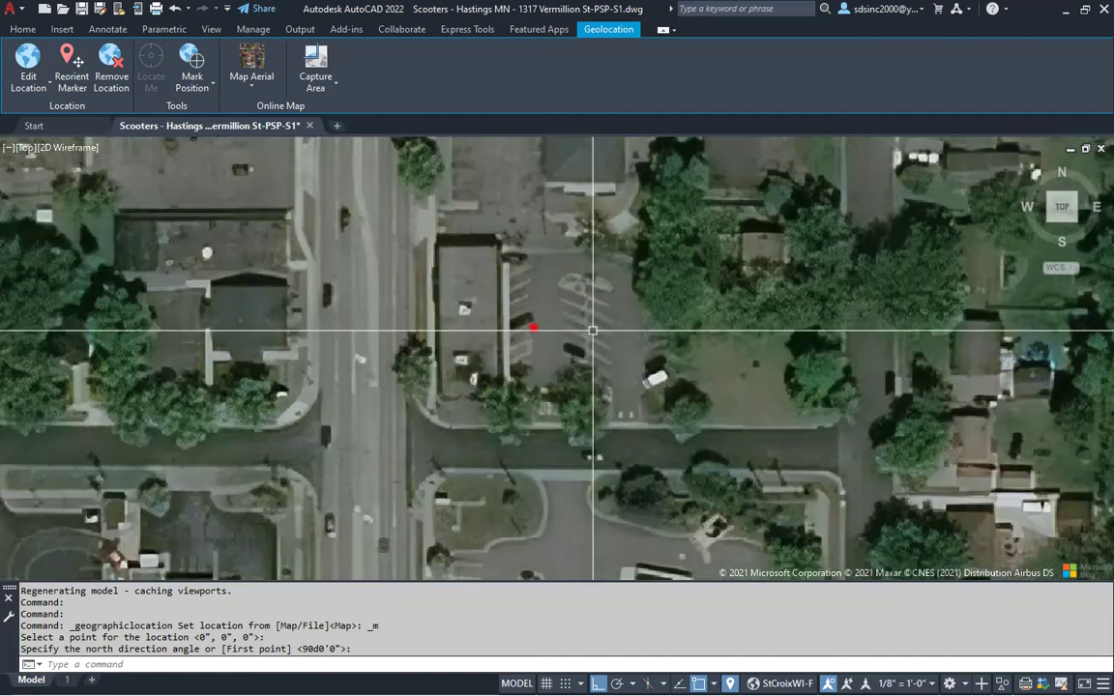
{"action": "middle_click_drag", "start_coordinate": [604, 323], "coordinate": [604, 344]}
{"action": "key", "text": "alt+Tab"}
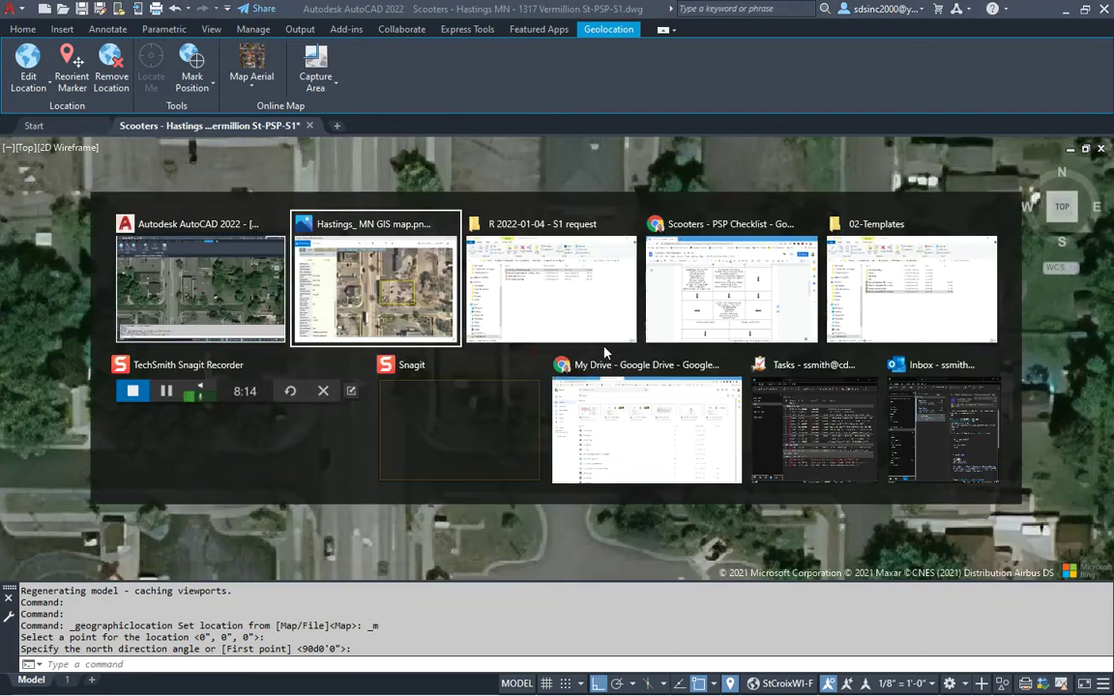
- Review the Set Location and 'Set north to up' steps in the PSP Checklist, then return to AutoCAD
{"action": "left_click", "coordinate": [750, 312]}
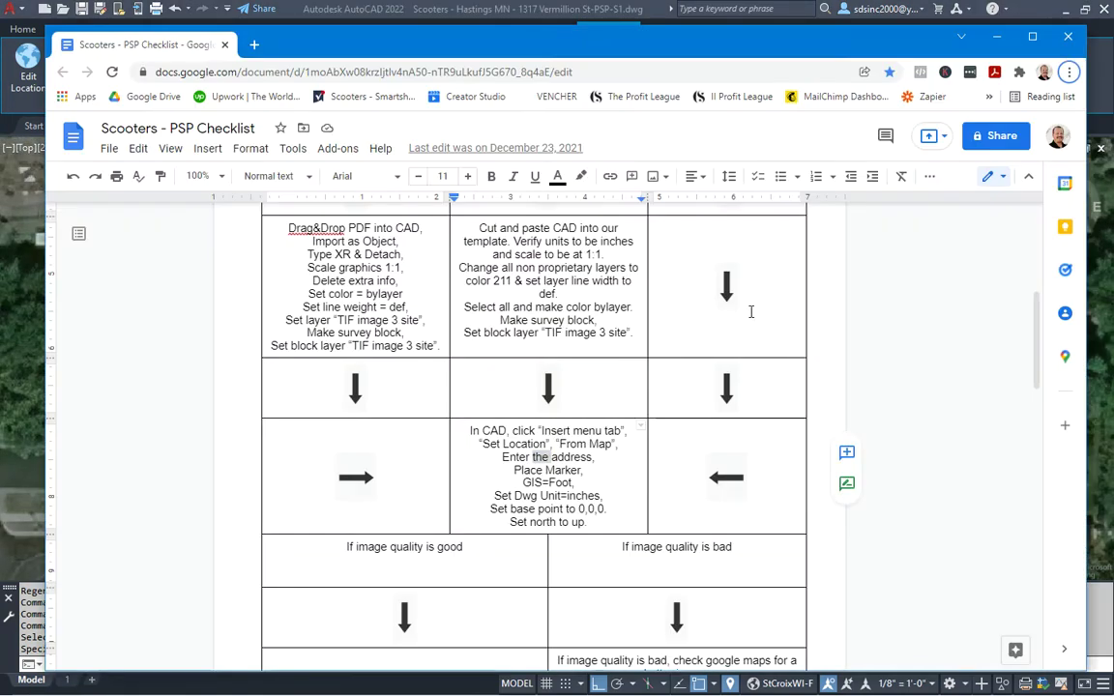
{"action": "left_click", "coordinate": [527, 471]}
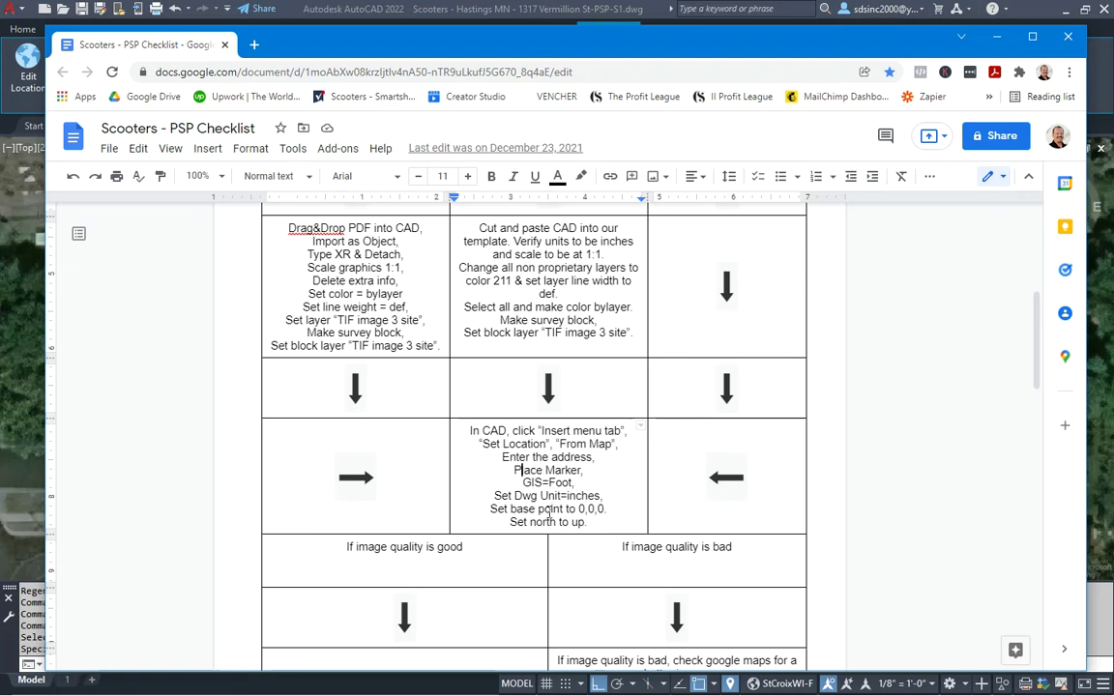
{"action": "left_click_drag", "start_coordinate": [515, 523], "coordinate": [584, 523]}
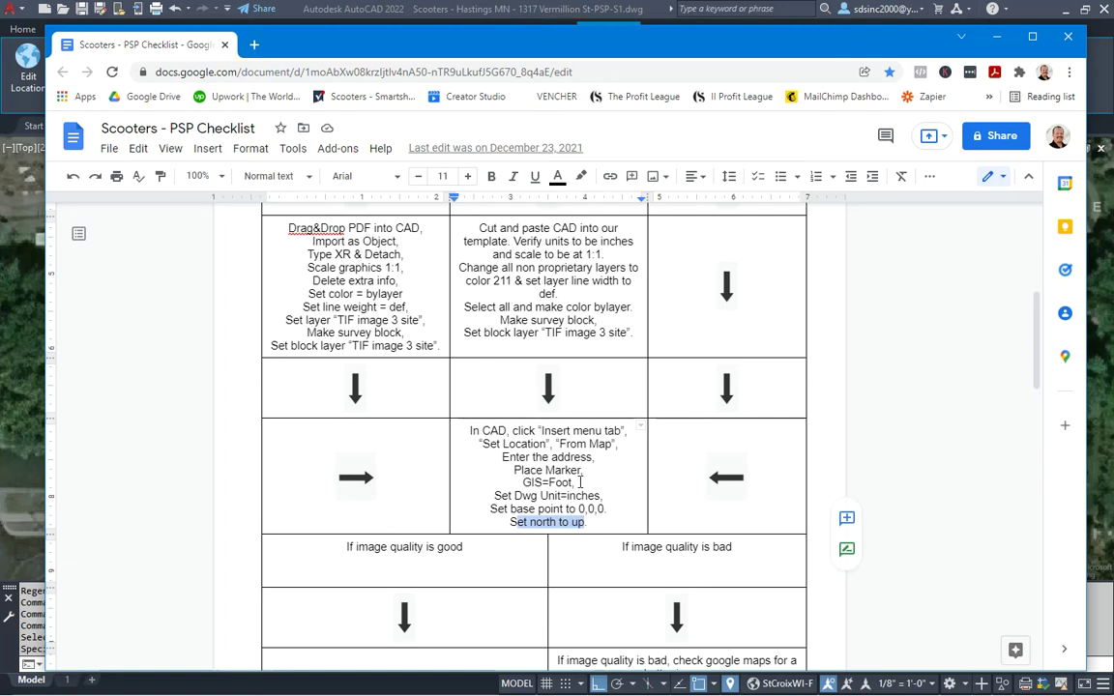
{"action": "scroll", "coordinate": [578, 489], "scroll_direction": "down", "scroll_amount": 2}
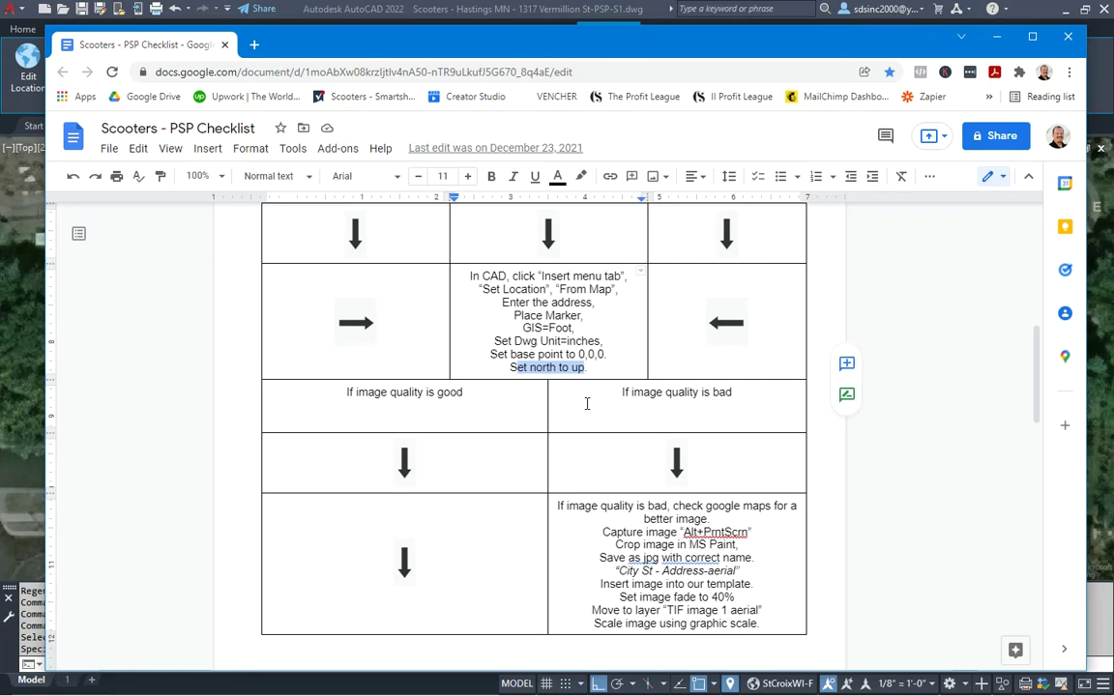
{"action": "left_click", "coordinate": [464, 394]}
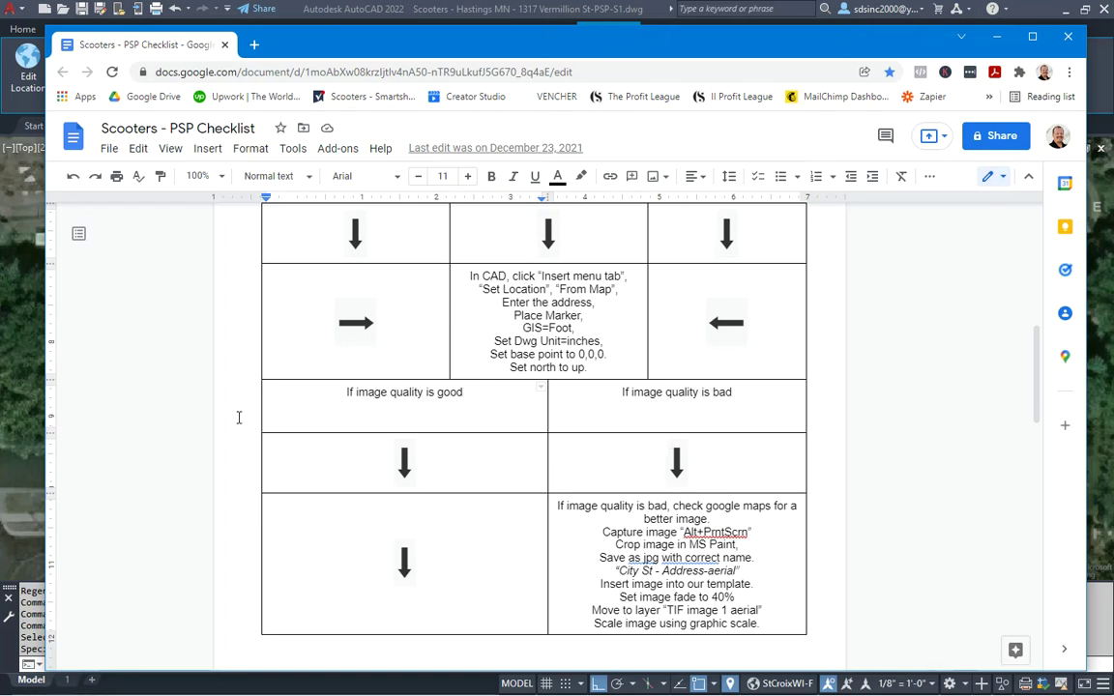
{"action": "left_click", "coordinate": [19, 358]}
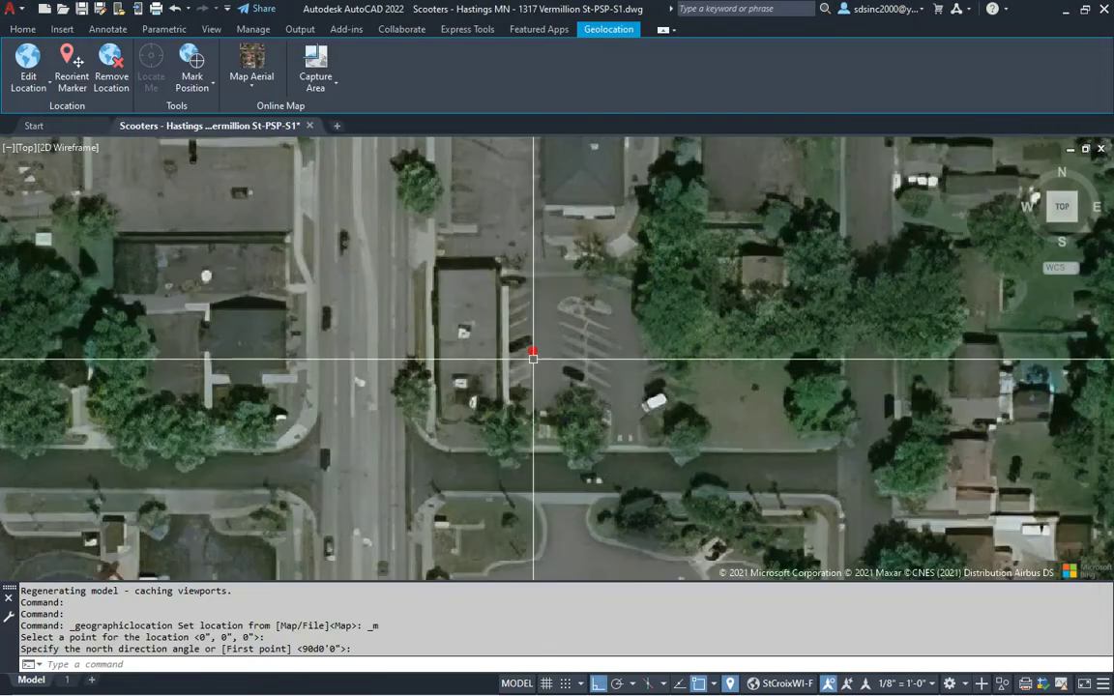
- Centre the lot in view, then switch the online map from Map Aerial to Map Off
{"action": "scroll", "coordinate": [609, 333], "scroll_direction": "up", "scroll_amount": 3}
{"action": "scroll", "coordinate": [609, 322], "scroll_direction": "down", "scroll_amount": 3}
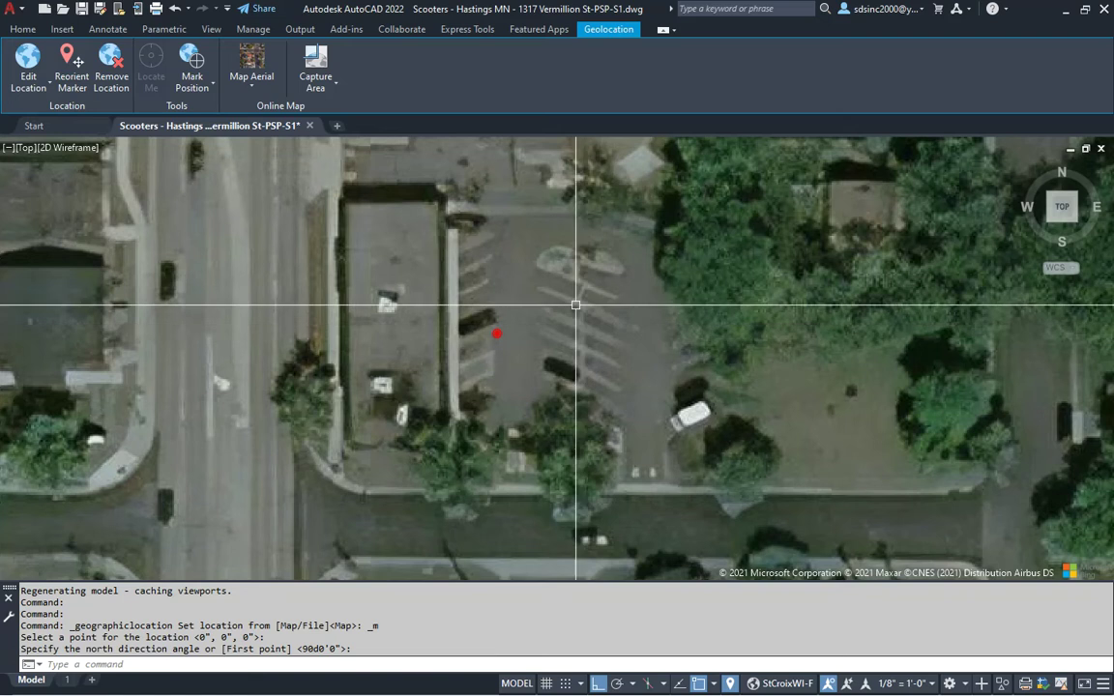
{"action": "middle_click_drag", "start_coordinate": [576, 304], "coordinate": [592, 328]}
{"action": "scroll", "coordinate": [547, 362], "scroll_direction": "down", "scroll_amount": 2}
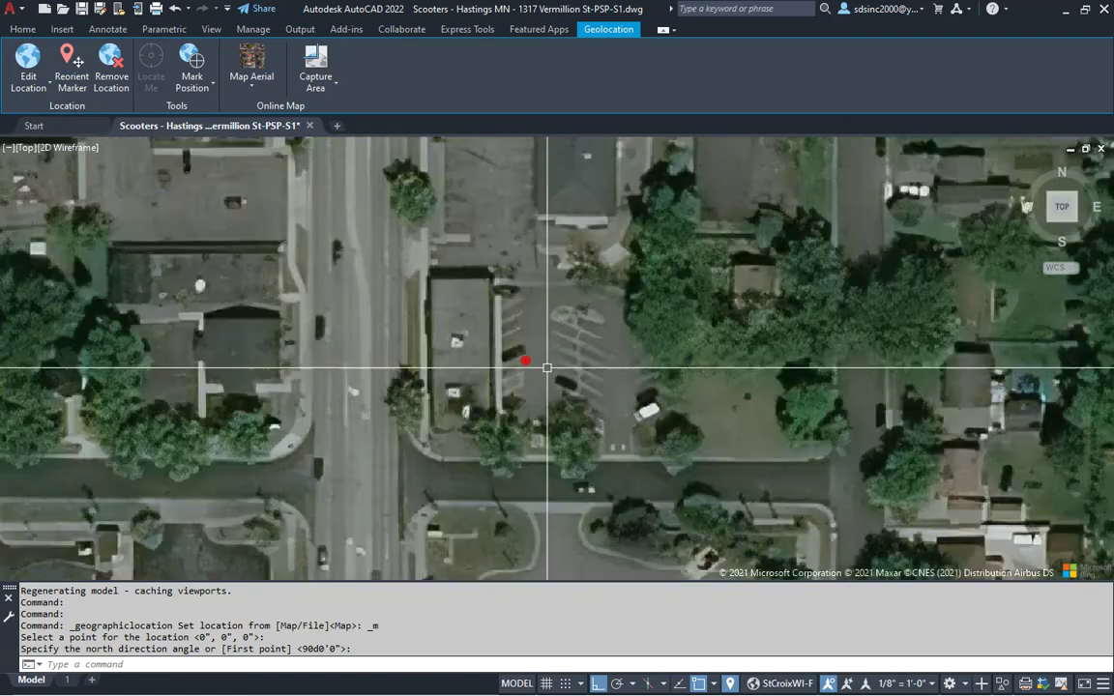
{"action": "middle_click_drag", "start_coordinate": [565, 318], "coordinate": [585, 332]}
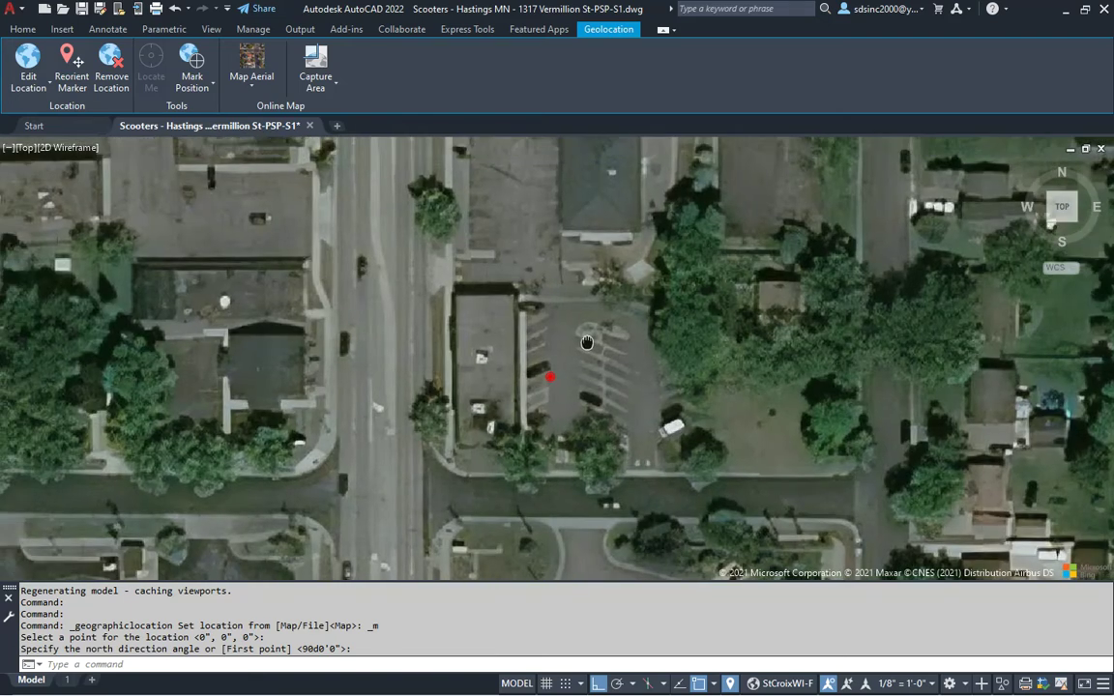
{"action": "middle_click_drag", "start_coordinate": [586, 384], "coordinate": [591, 391]}
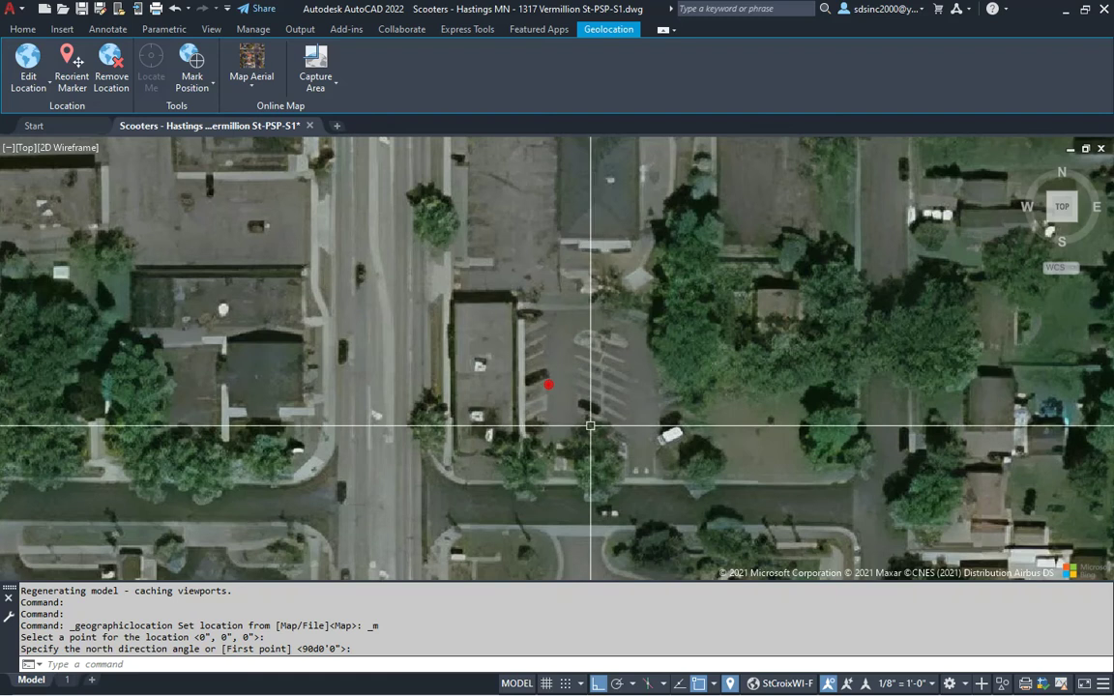
{"action": "middle_click_drag", "start_coordinate": [590, 404], "coordinate": [611, 399]}
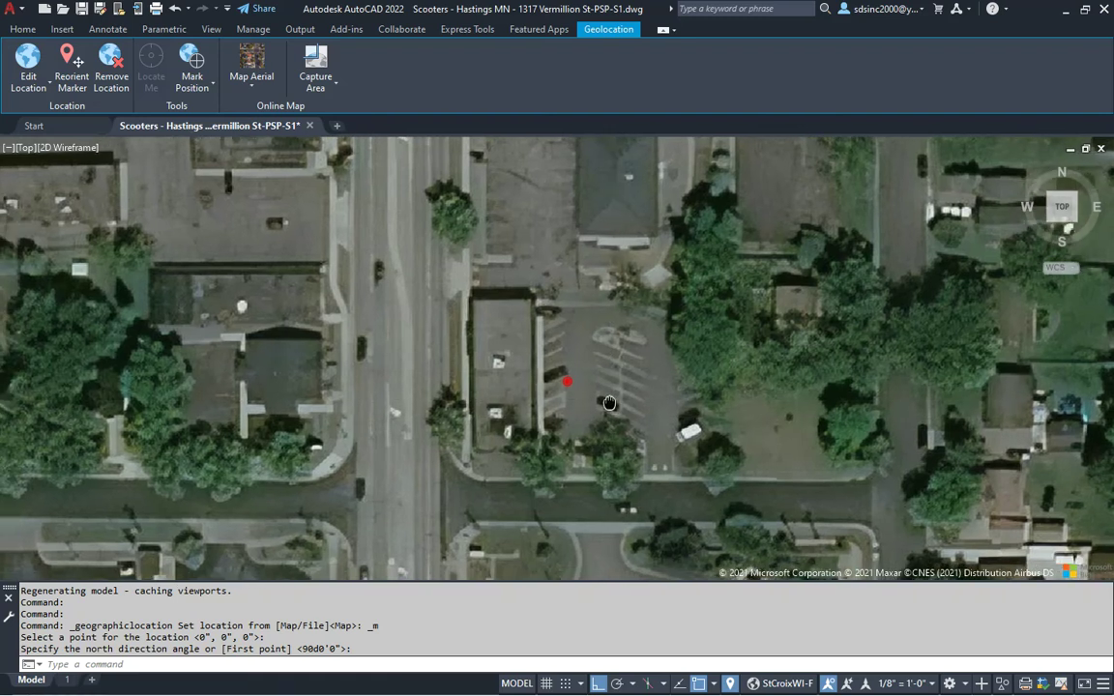
{"action": "left_click", "coordinate": [251, 89]}
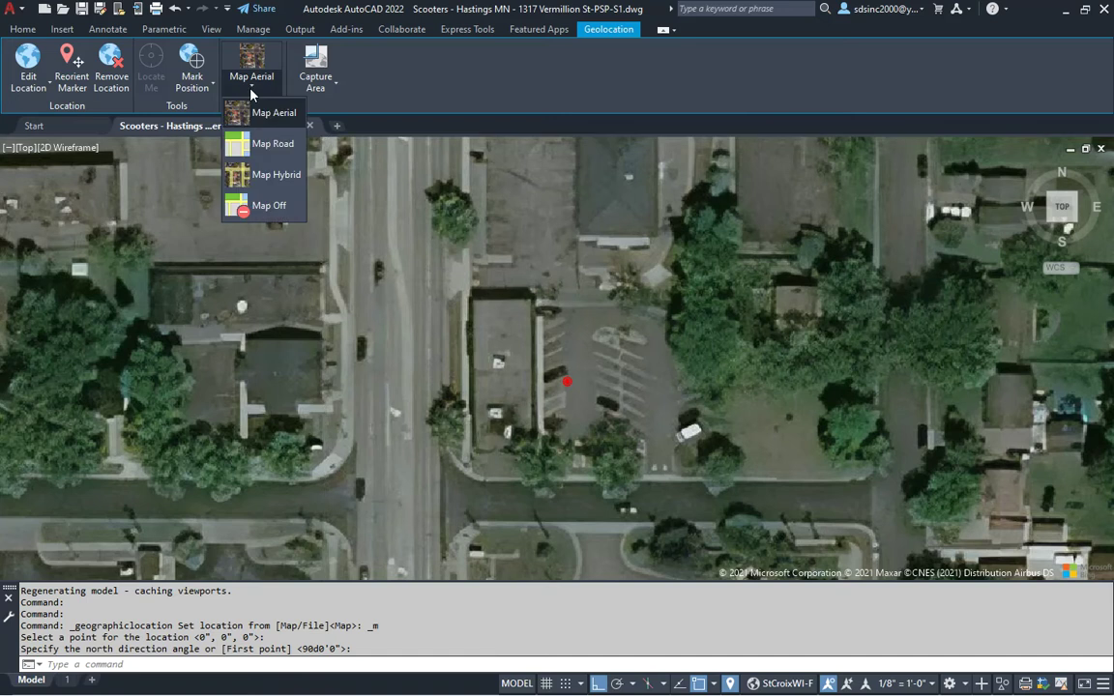
{"action": "left_click", "coordinate": [263, 215]}
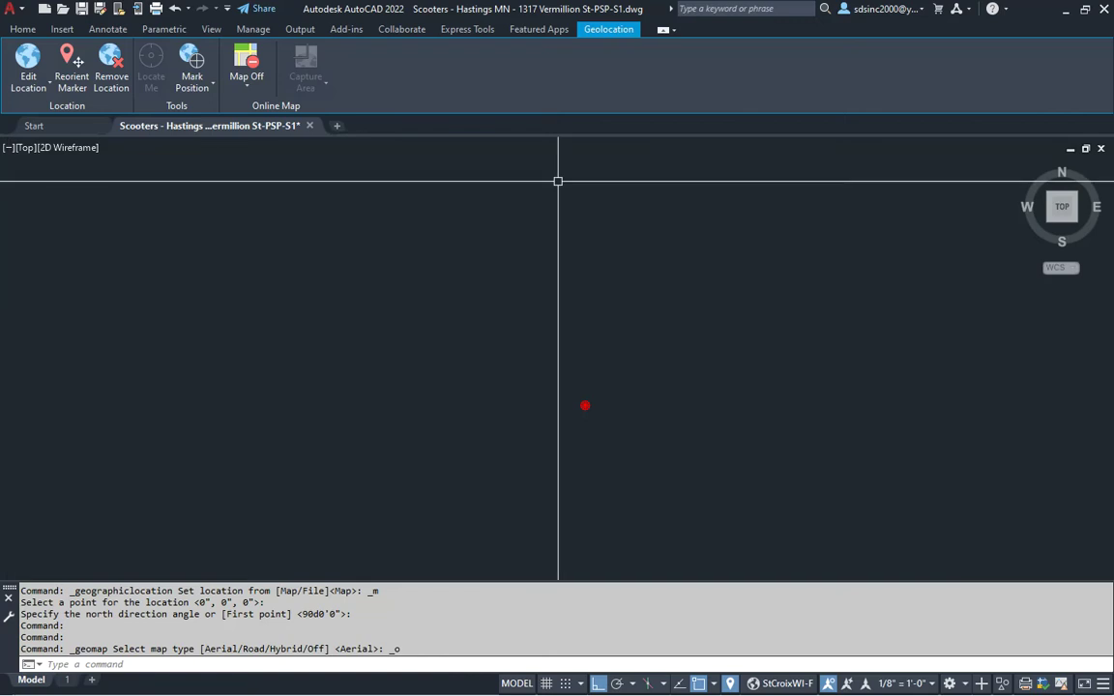
{"action": "key", "text": "alt+Tab"}
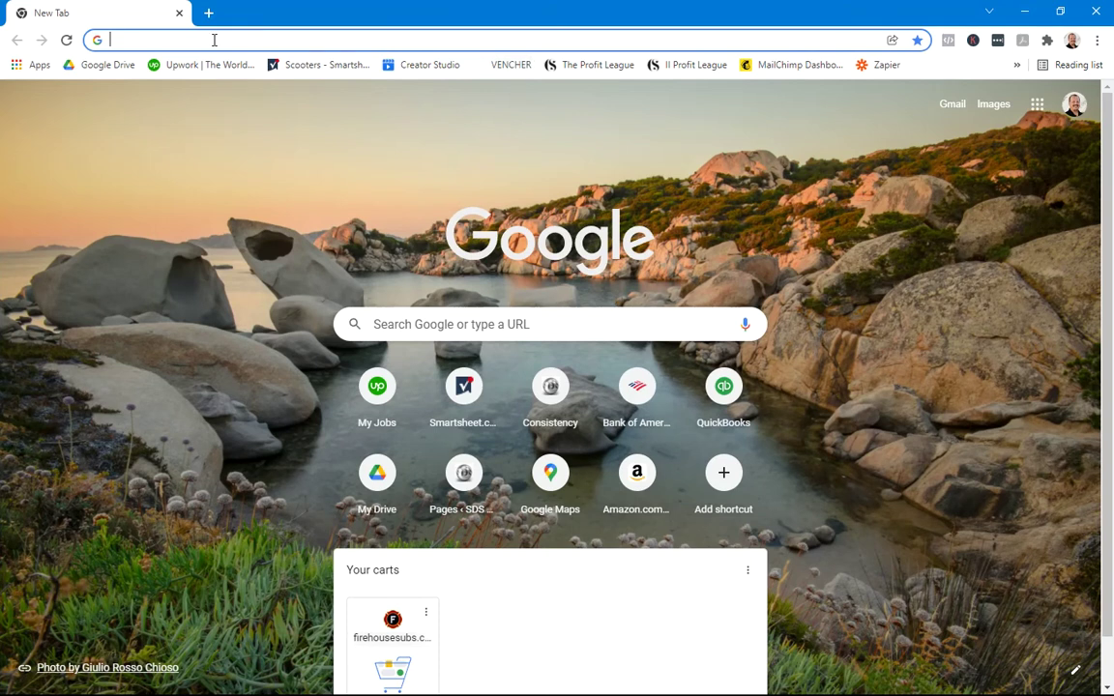
{"action": "type", "text": "google.com/maps"}
{"action": "key", "text": "Return"}
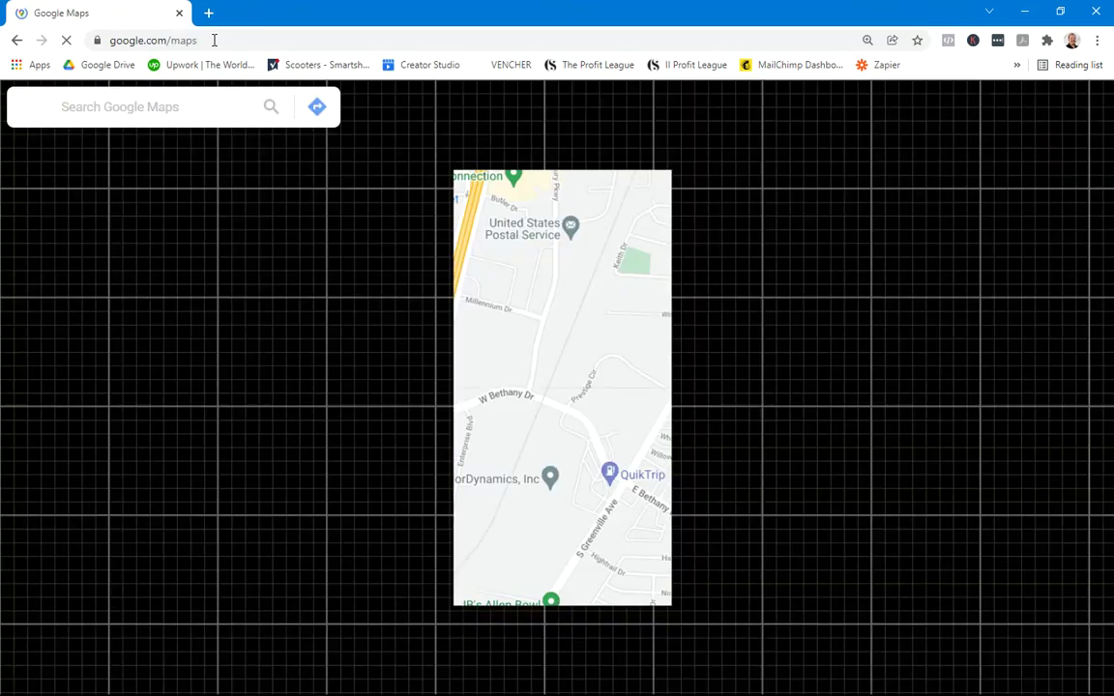
{"action": "left_click", "coordinate": [189, 108]}
{"action": "type", "text": "Hastings MN - 1317 Vermillion St"}
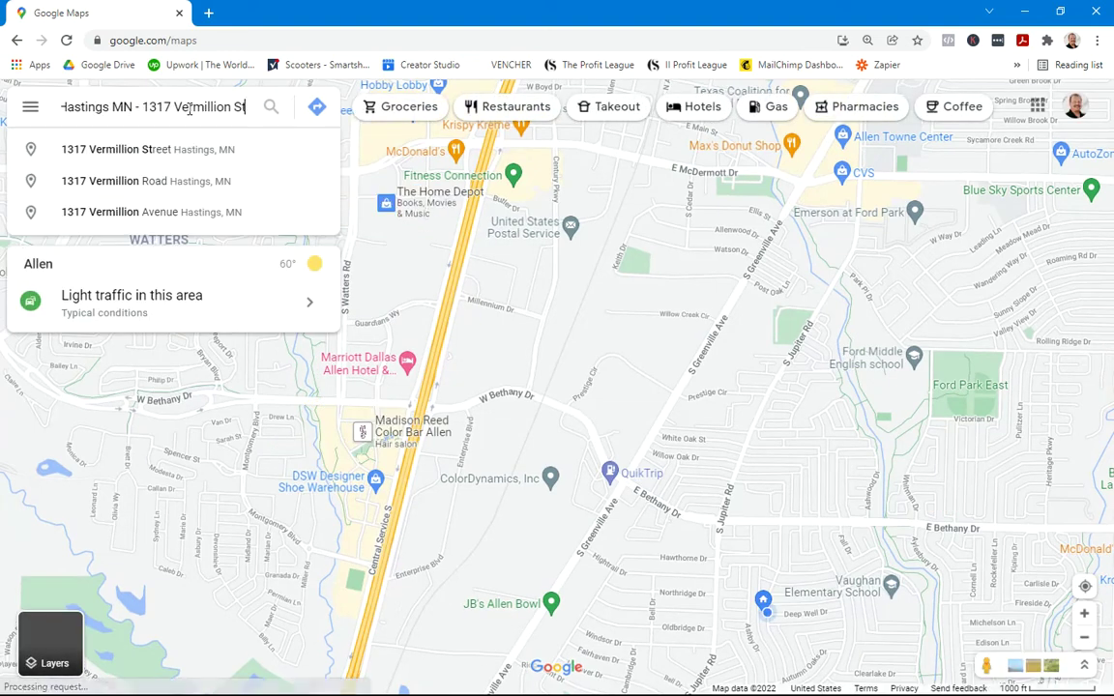
{"action": "key", "text": "Return"}
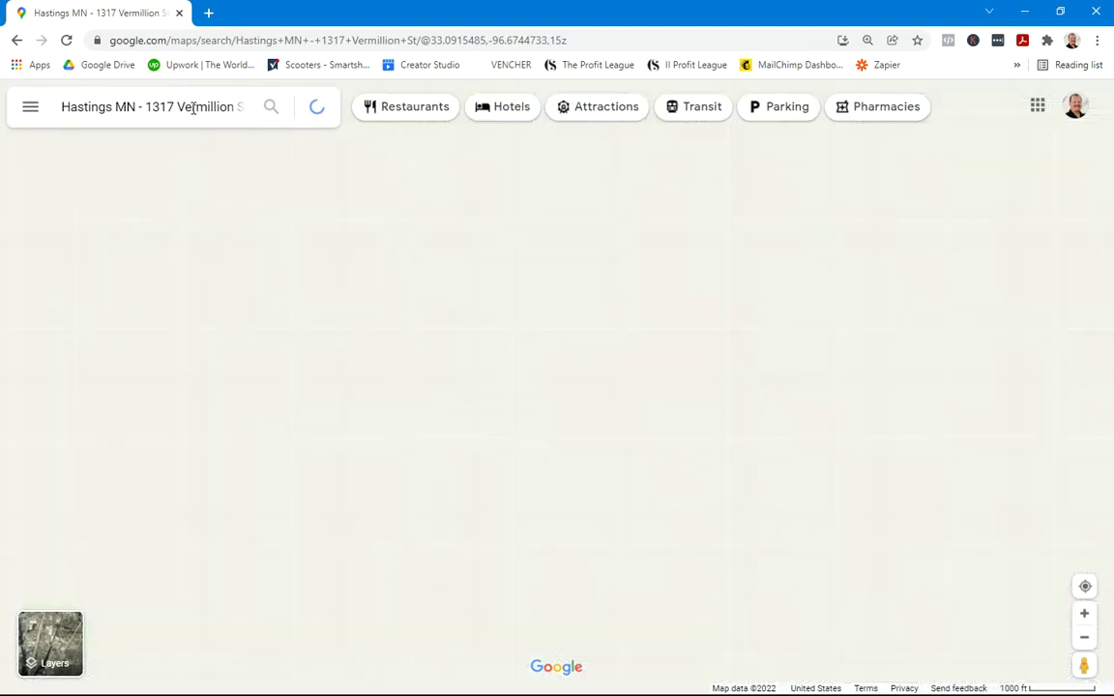
- Switch to satellite view, zoom in, clear the search panel and centre the lot
{"action": "left_click", "coordinate": [397, 640]}
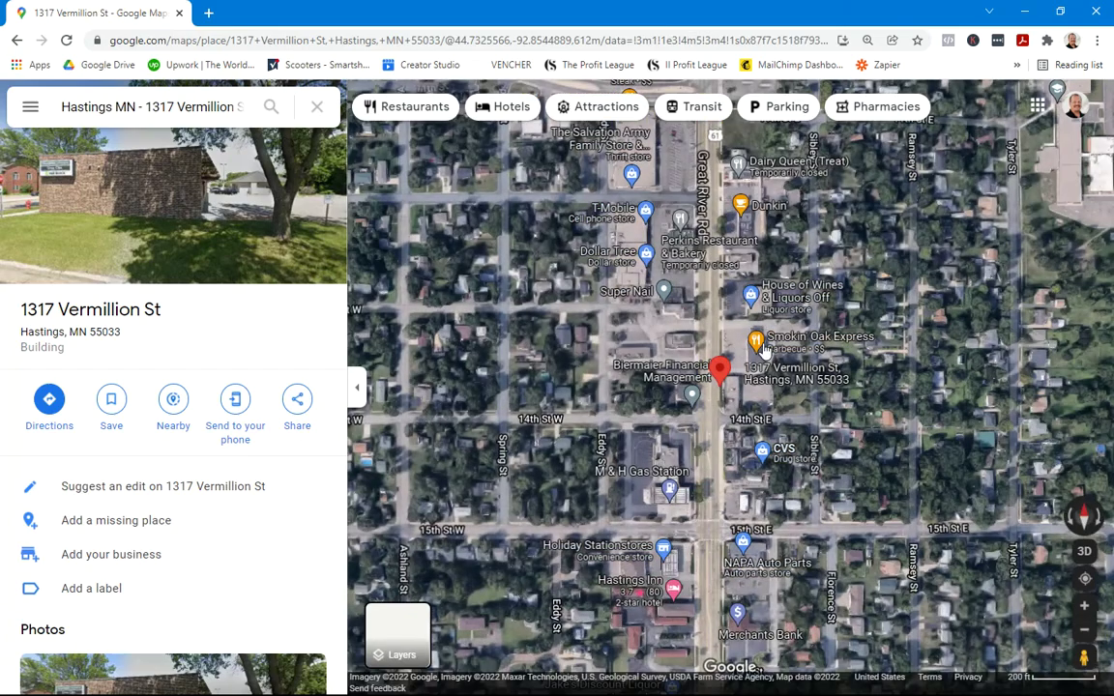
{"action": "scroll", "coordinate": [795, 375], "scroll_direction": "up", "scroll_amount": 3}
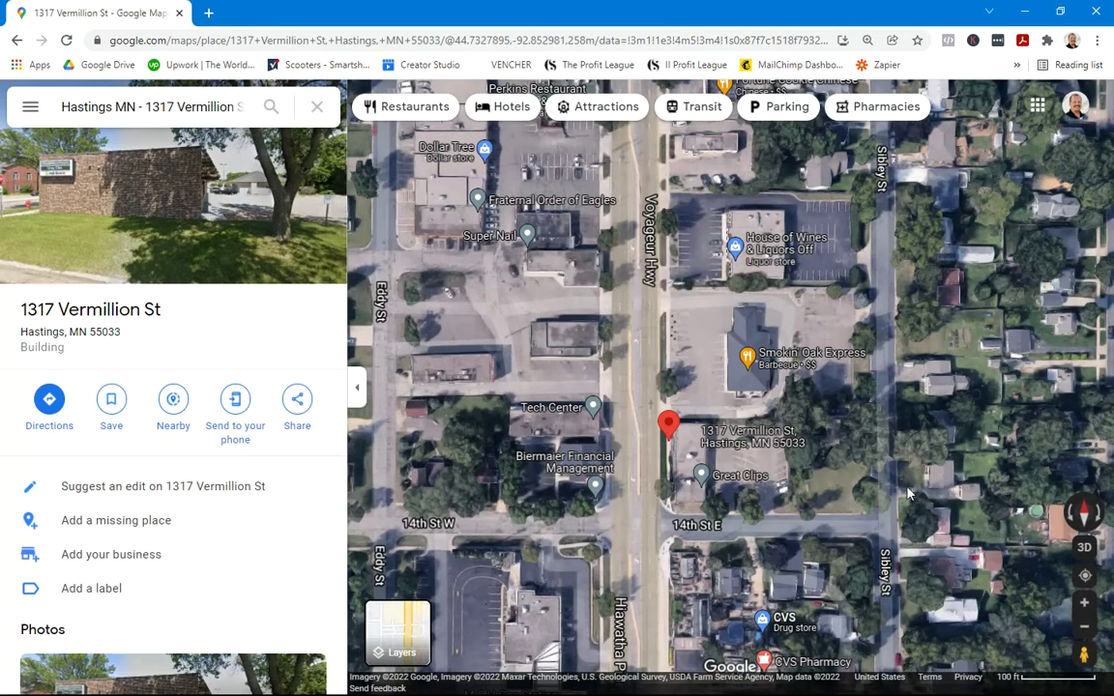
{"action": "scroll", "coordinate": [772, 538], "scroll_direction": "up", "scroll_amount": 1}
{"action": "scroll", "coordinate": [772, 538], "scroll_direction": "up", "scroll_amount": 2}
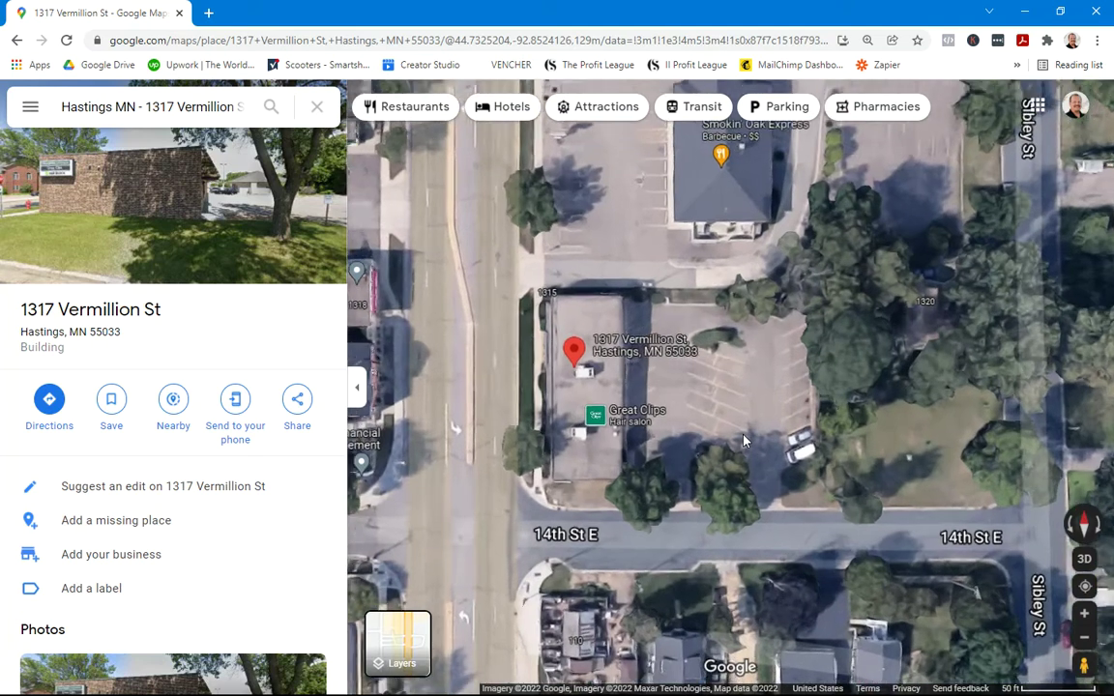
{"action": "scroll", "coordinate": [737, 427], "scroll_direction": "up", "scroll_amount": 1}
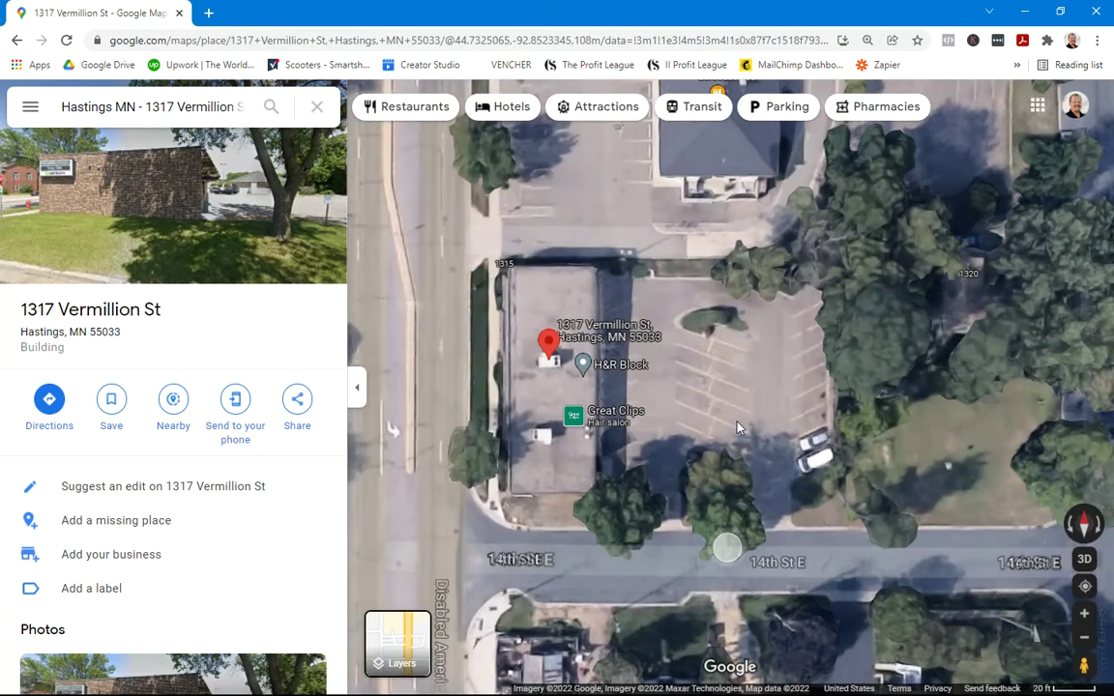
{"action": "left_click", "coordinate": [317, 113]}
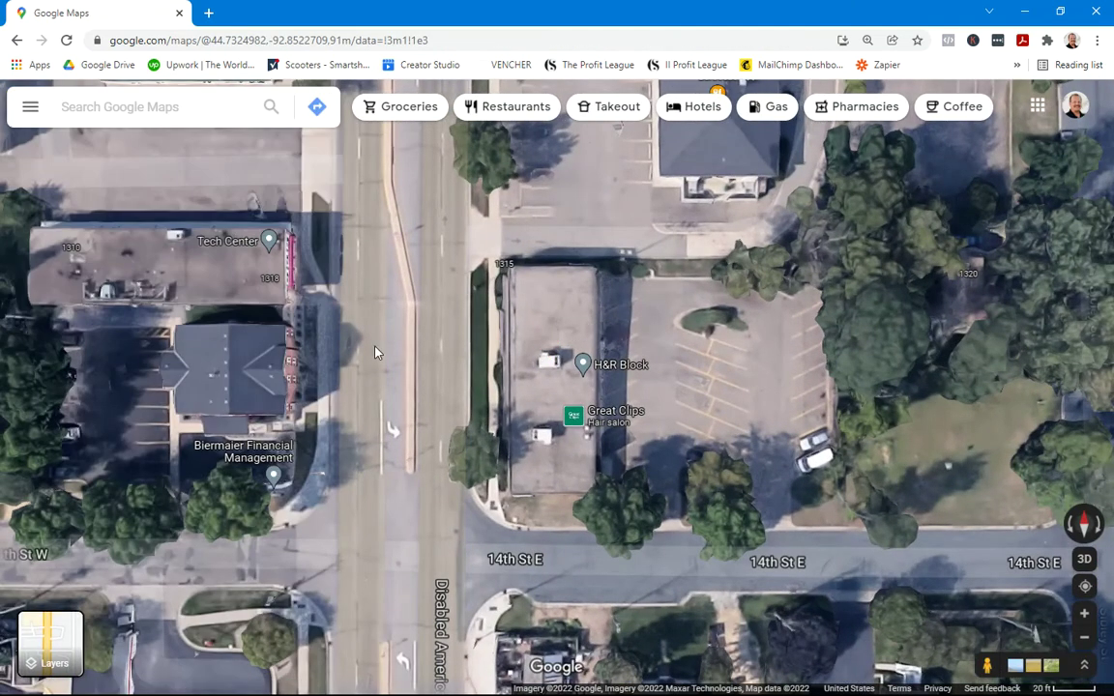
{"action": "left_click_drag", "start_coordinate": [449, 388], "coordinate": [307, 393]}
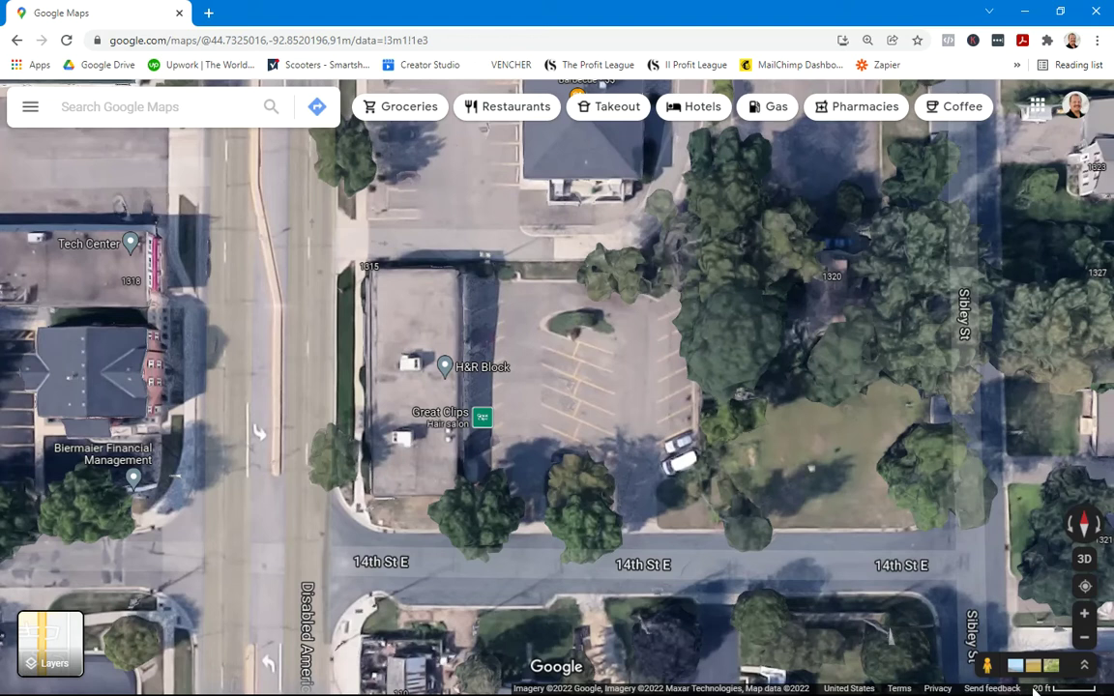
{"action": "scroll", "coordinate": [564, 413], "scroll_direction": "down", "scroll_amount": 1}
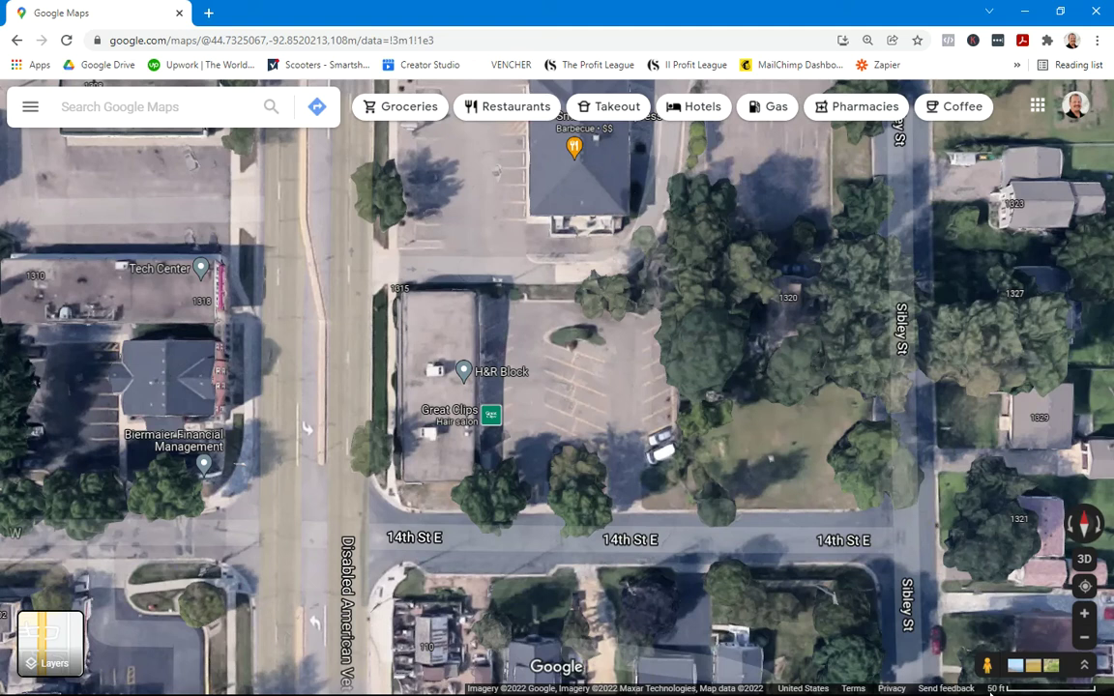
{"action": "scroll", "coordinate": [773, 515], "scroll_direction": "up", "scroll_amount": 1}
{"action": "scroll", "coordinate": [774, 515], "scroll_direction": "down", "scroll_amount": 1}
{"action": "left_click_drag", "start_coordinate": [601, 382], "coordinate": [613, 394]}
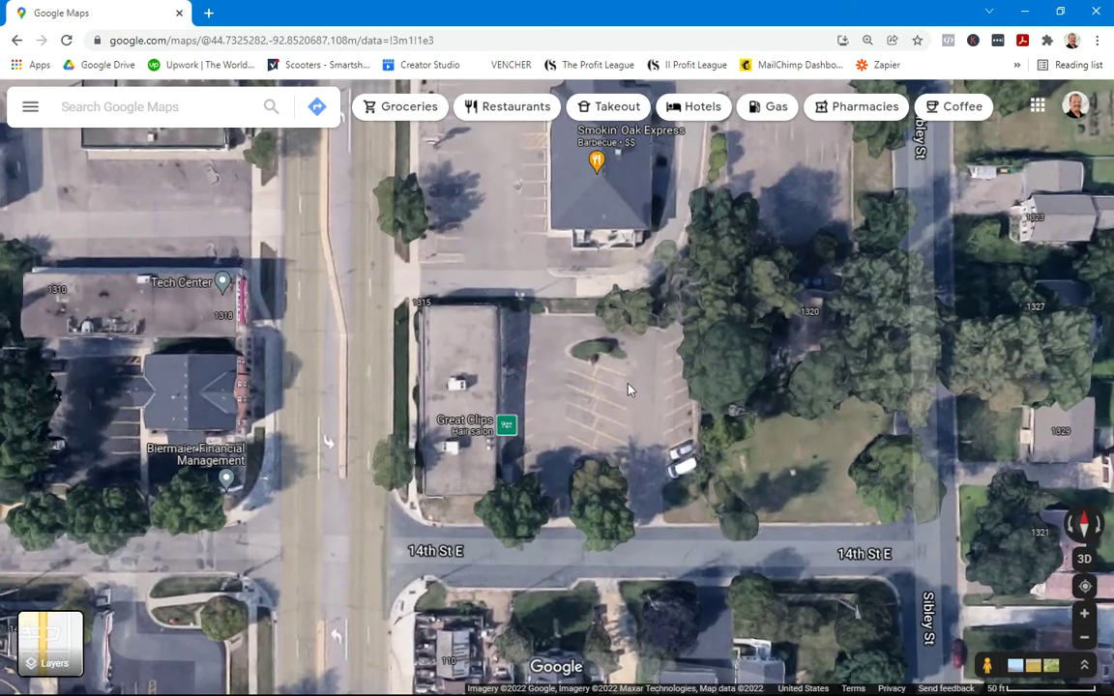
{"action": "left_click_drag", "start_coordinate": [616, 397], "coordinate": [613, 400]}
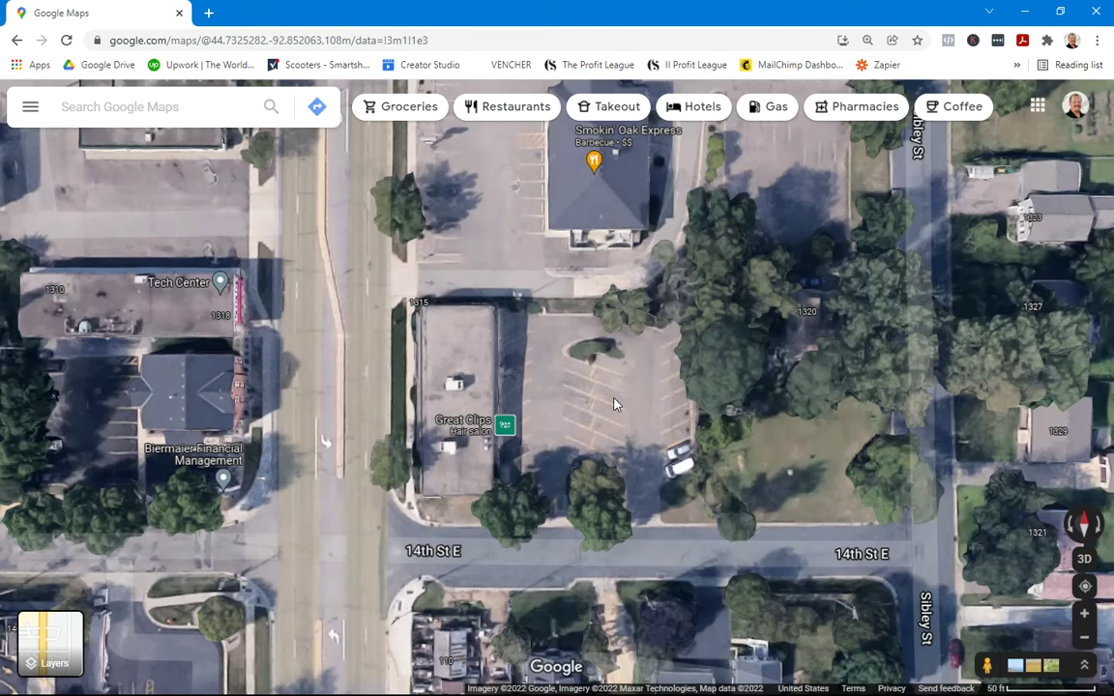
- Paste the Maps screenshot into a new Paint image and crop it to the map area
{"action": "key", "text": "super"}
{"action": "type", "text": "p"}
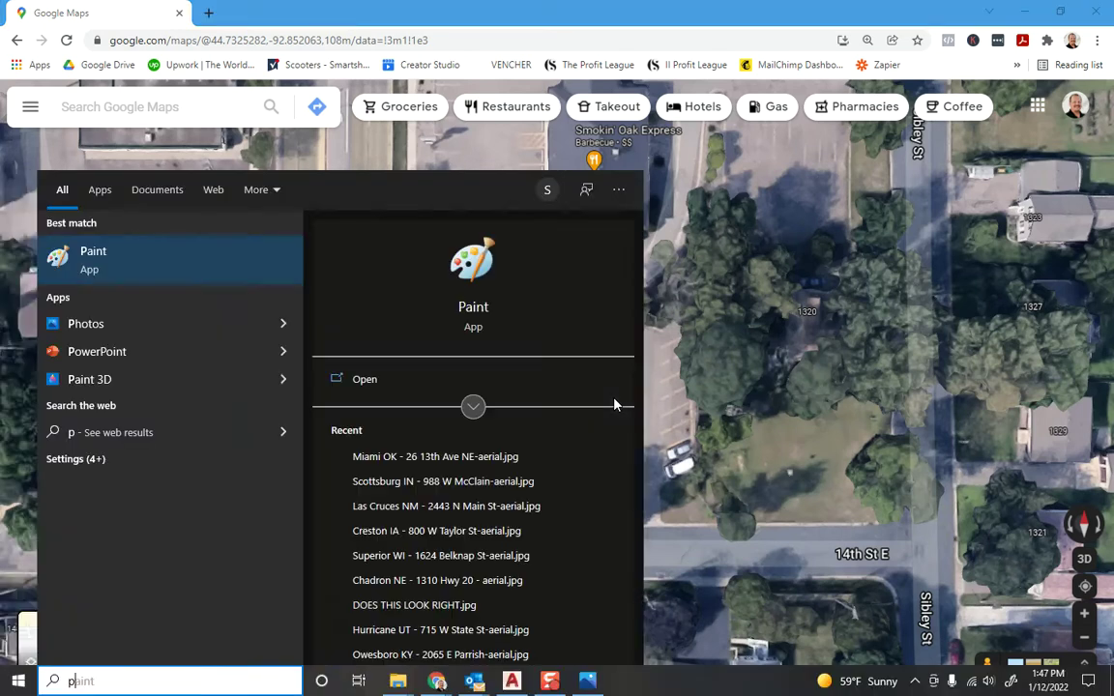
{"action": "key", "text": "alt+Tab"}
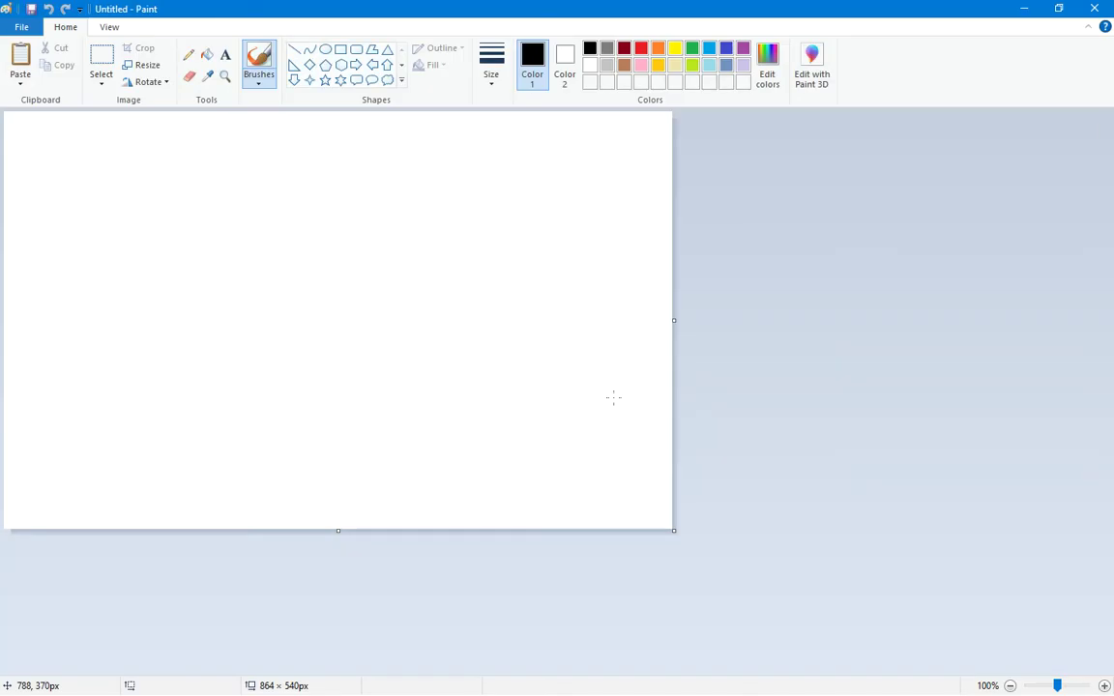
{"action": "key", "text": "ctrl+v"}
{"action": "scroll", "coordinate": [610, 392], "scroll_direction": "down", "scroll_amount": 1, "text": "ctrl"}
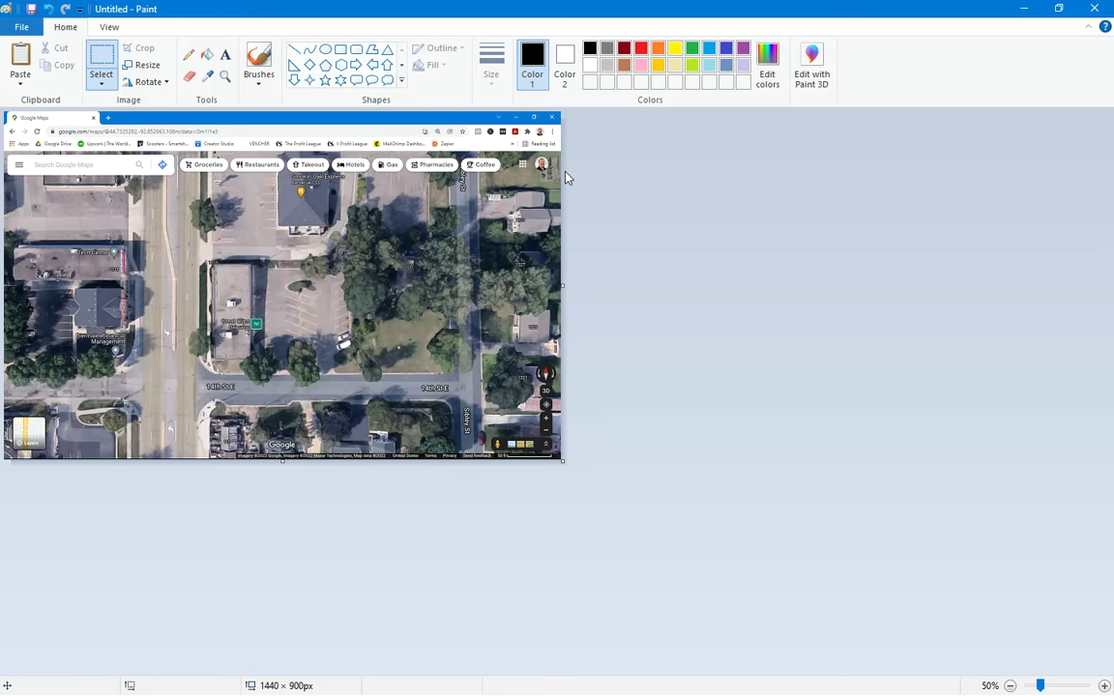
{"action": "left_click_drag", "start_coordinate": [562, 174], "coordinate": [48, 517]}
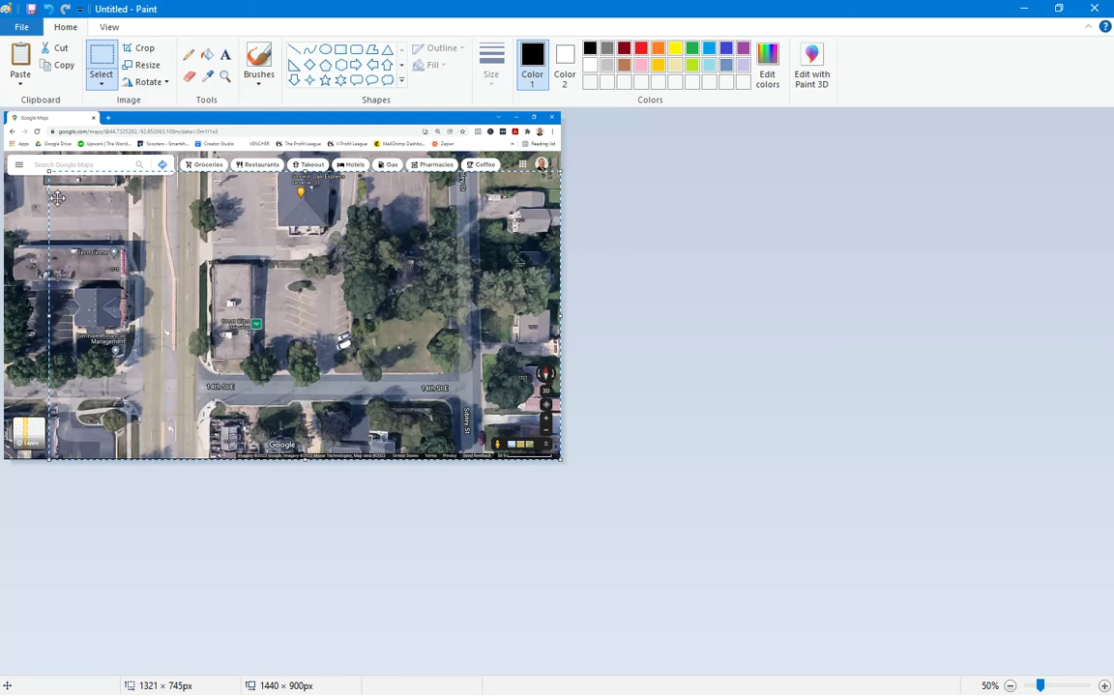
{"action": "left_click", "coordinate": [140, 48]}
- Save the image as JPEG, browsing to the Scooters - Hastings MN project folder
{"action": "left_click", "coordinate": [24, 29]}
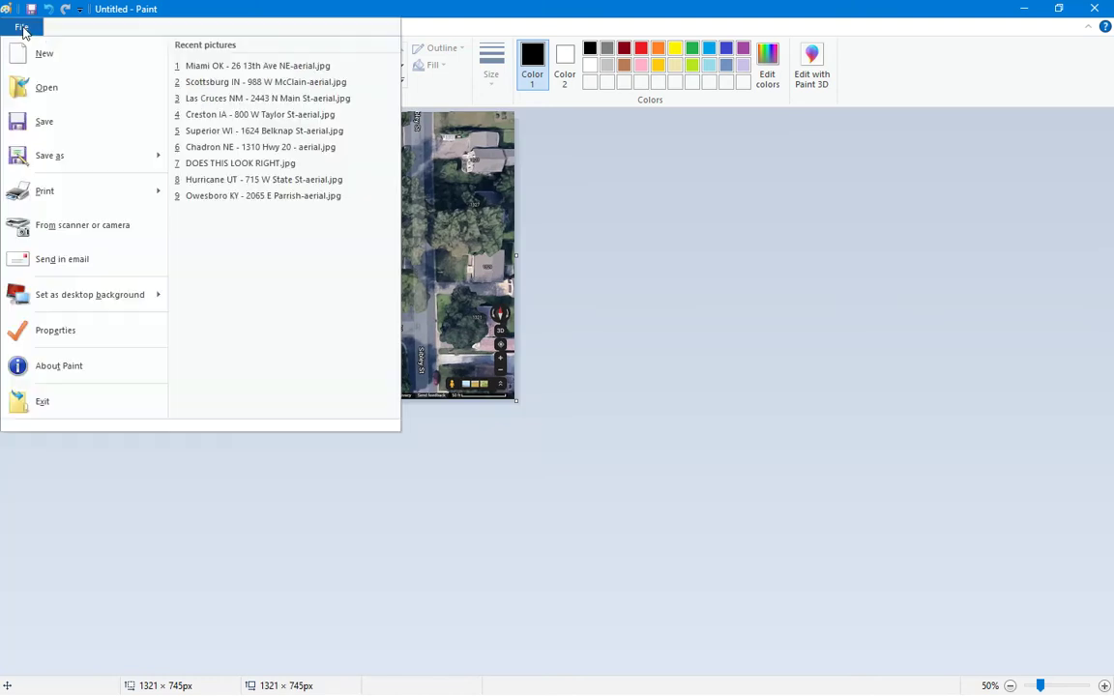
{"action": "mouse_move", "coordinate": [77, 164]}
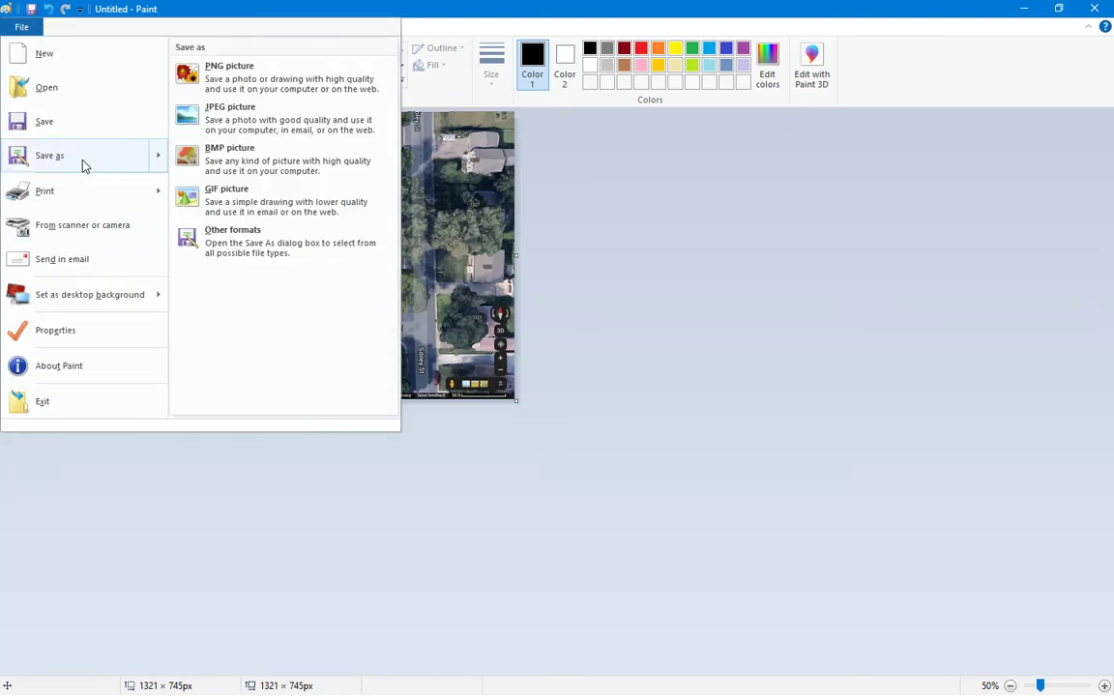
{"action": "left_click", "coordinate": [249, 117]}
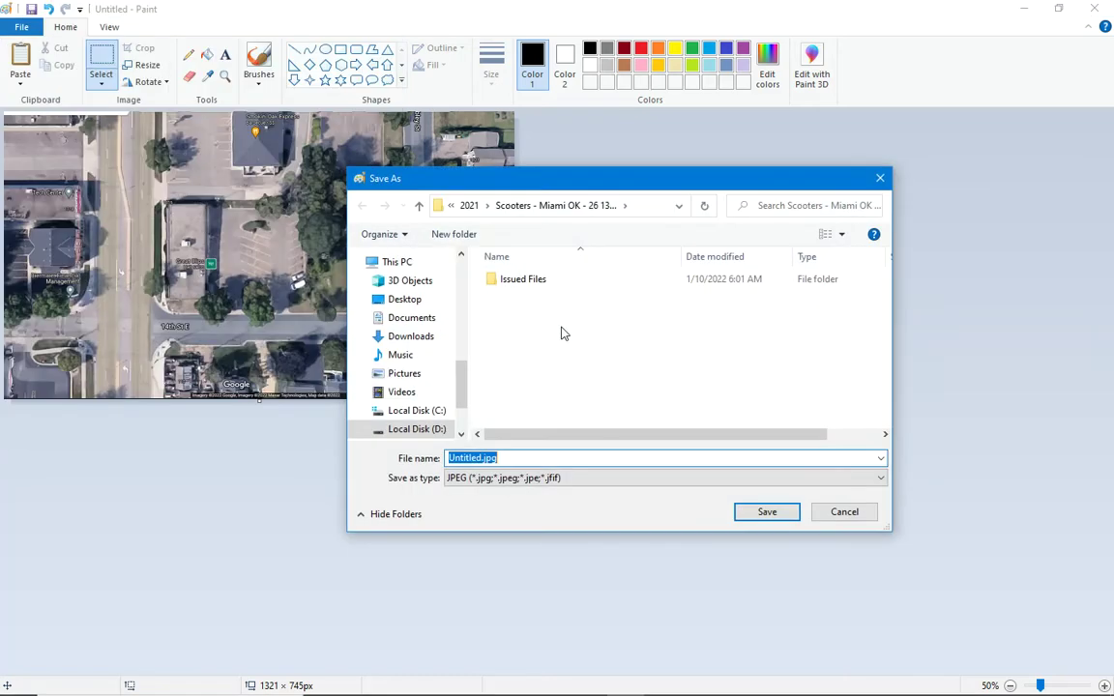
{"action": "left_click", "coordinate": [418, 205]}
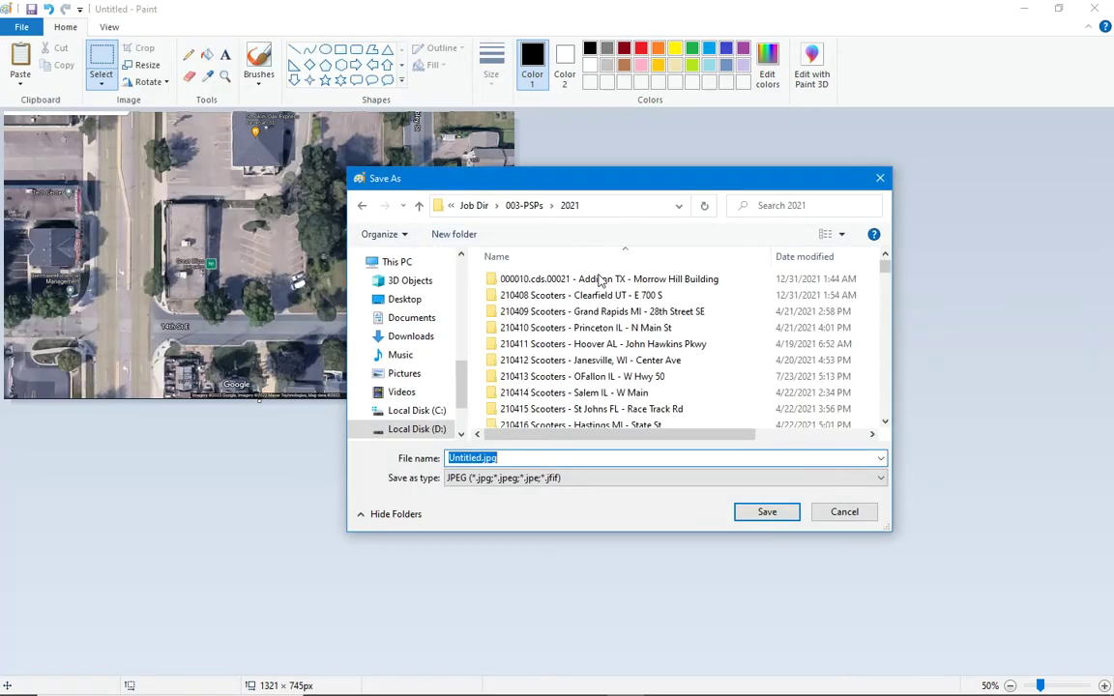
{"action": "left_click_drag", "start_coordinate": [888, 269], "coordinate": [900, 440]}
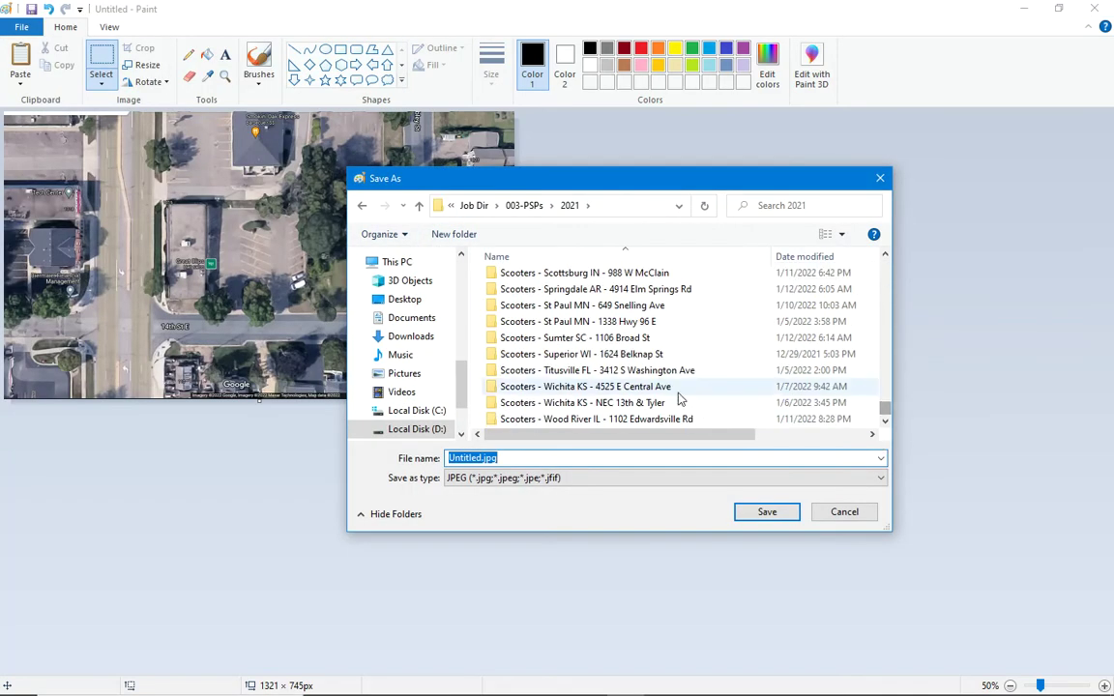
{"action": "scroll", "coordinate": [583, 389], "scroll_direction": "up", "scroll_amount": 2}
{"action": "scroll", "coordinate": [583, 389], "scroll_direction": "up", "scroll_amount": 3}
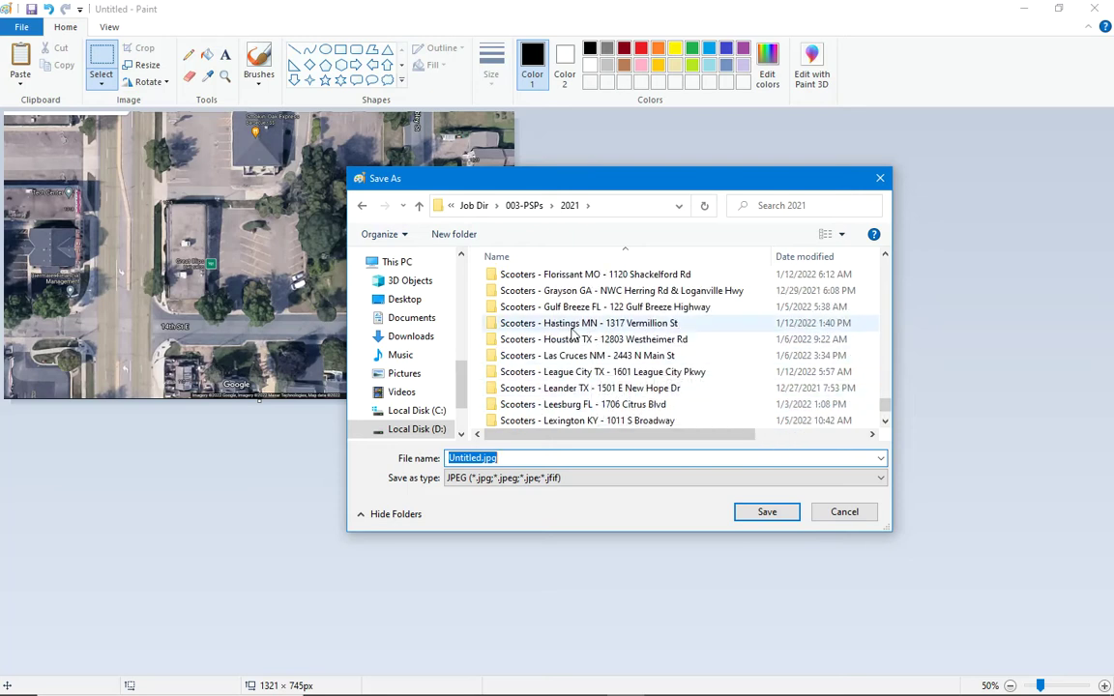
{"action": "left_click", "coordinate": [633, 325]}
{"action": "left_click", "coordinate": [643, 325]}
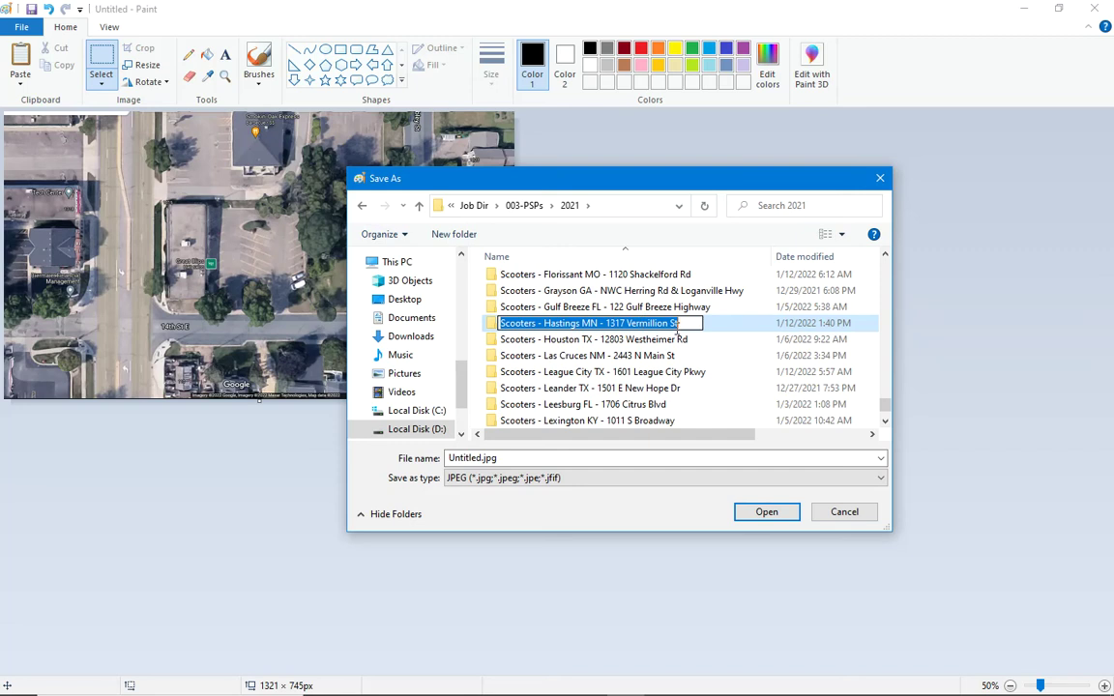
{"action": "left_click_drag", "start_coordinate": [689, 323], "coordinate": [566, 327]}
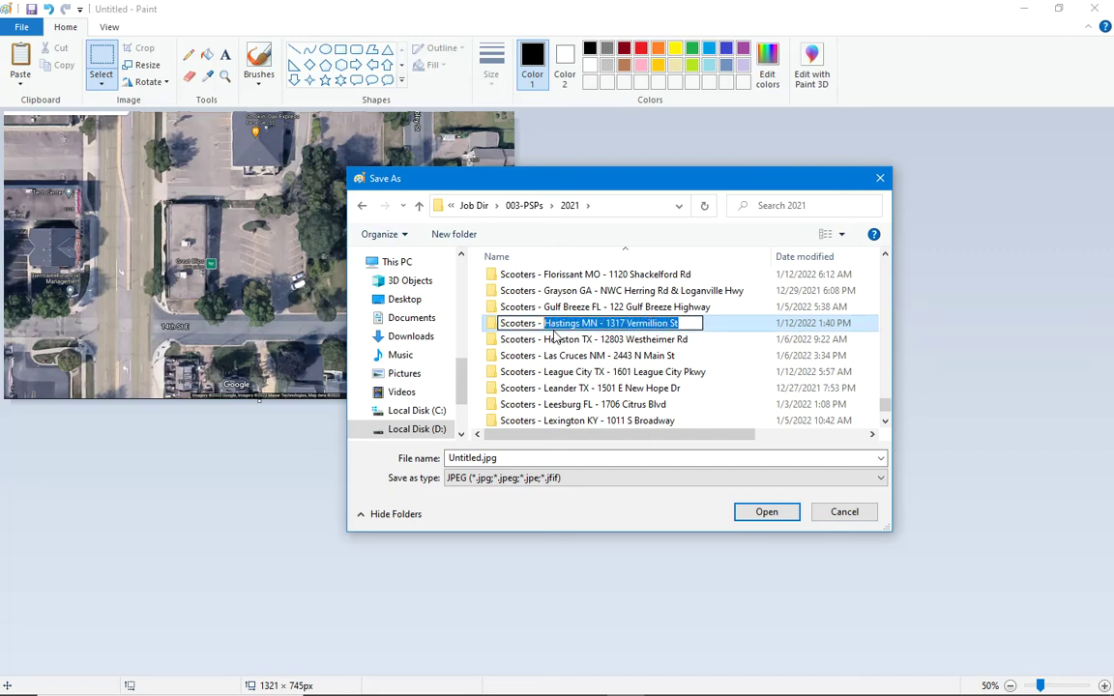
{"action": "key", "text": "Return"}
{"action": "key", "text": "Return"}
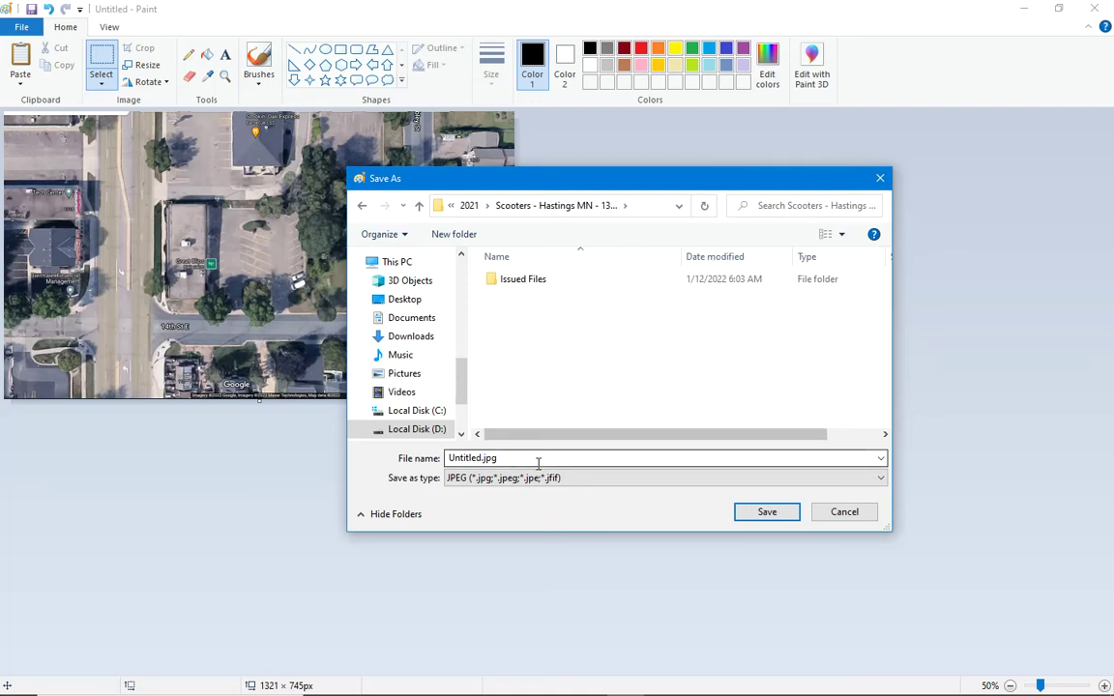
{"action": "key", "text": "ctrl+a"}
{"action": "type", "text": "Hastings MN - 1317 Vermillion St"}
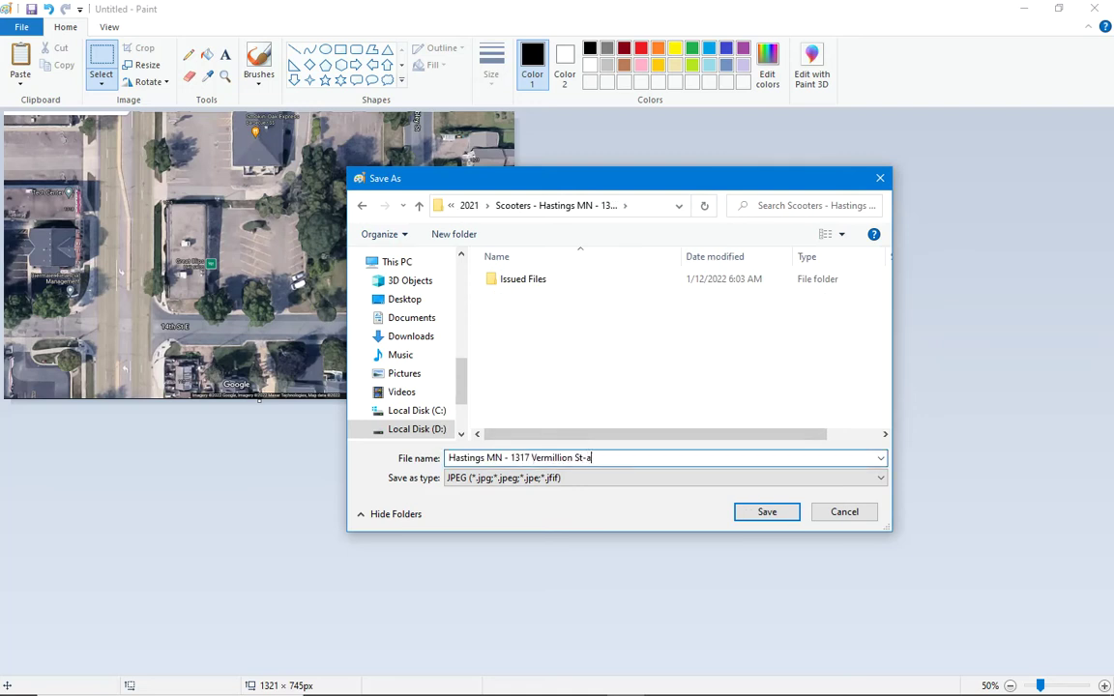
{"action": "key", "text": "Return"}
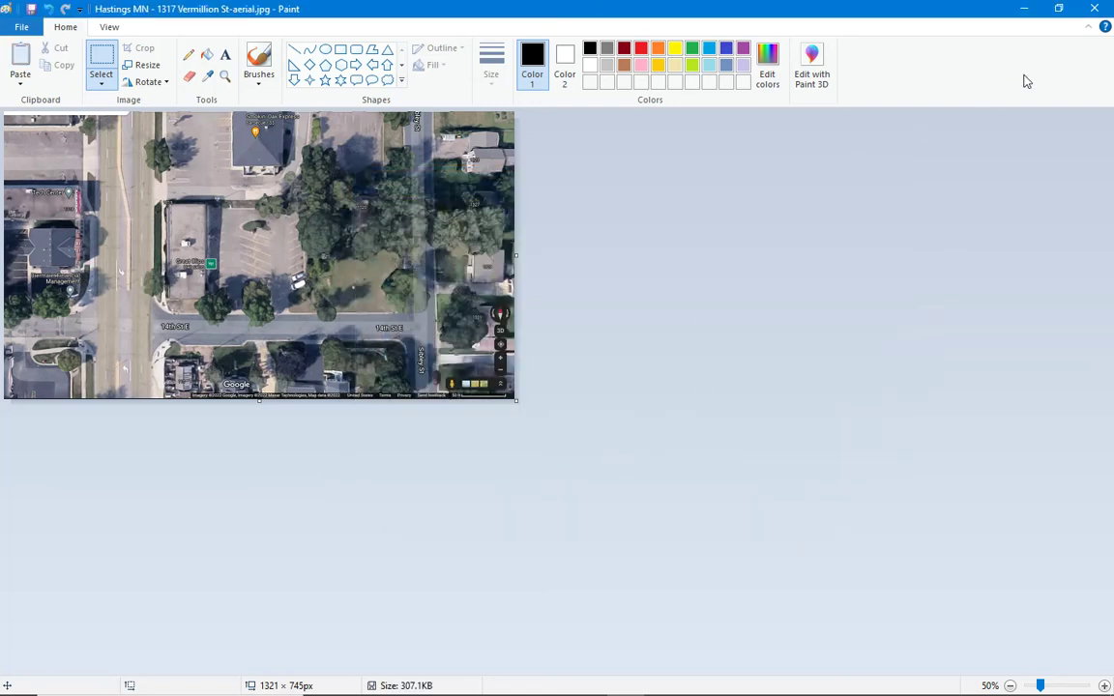
{"action": "left_click", "coordinate": [1023, 9]}
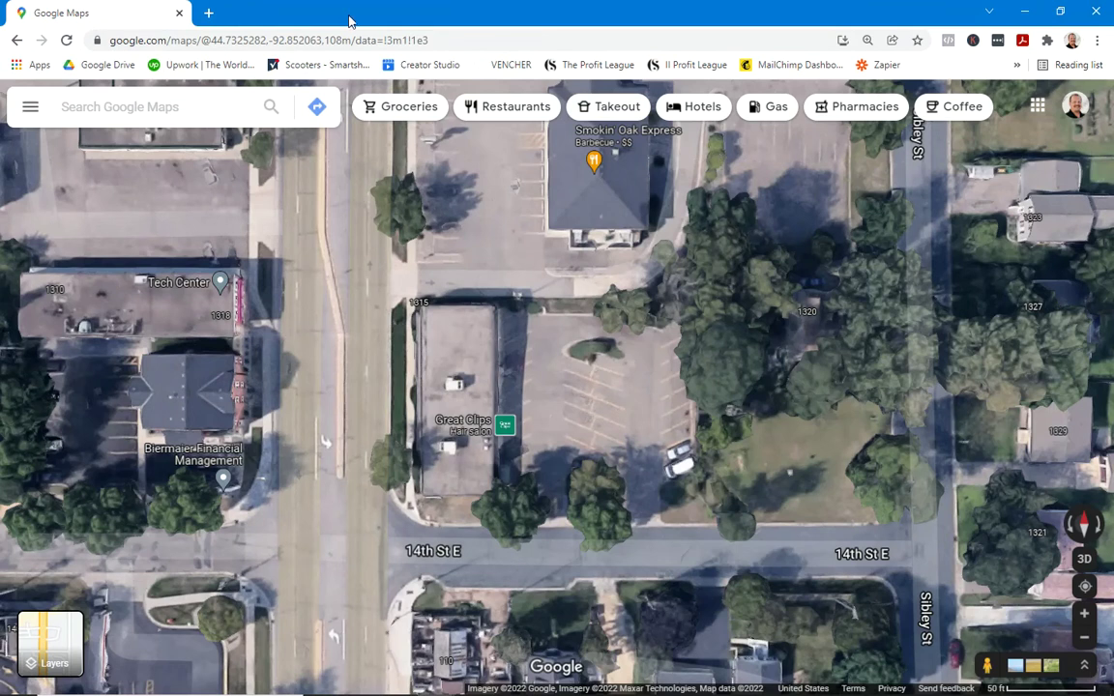
- Open the Hastings project folder in File Explorer and select the new aerial JPG
{"action": "left_click_drag", "start_coordinate": [322, 29], "coordinate": [361, 114]}
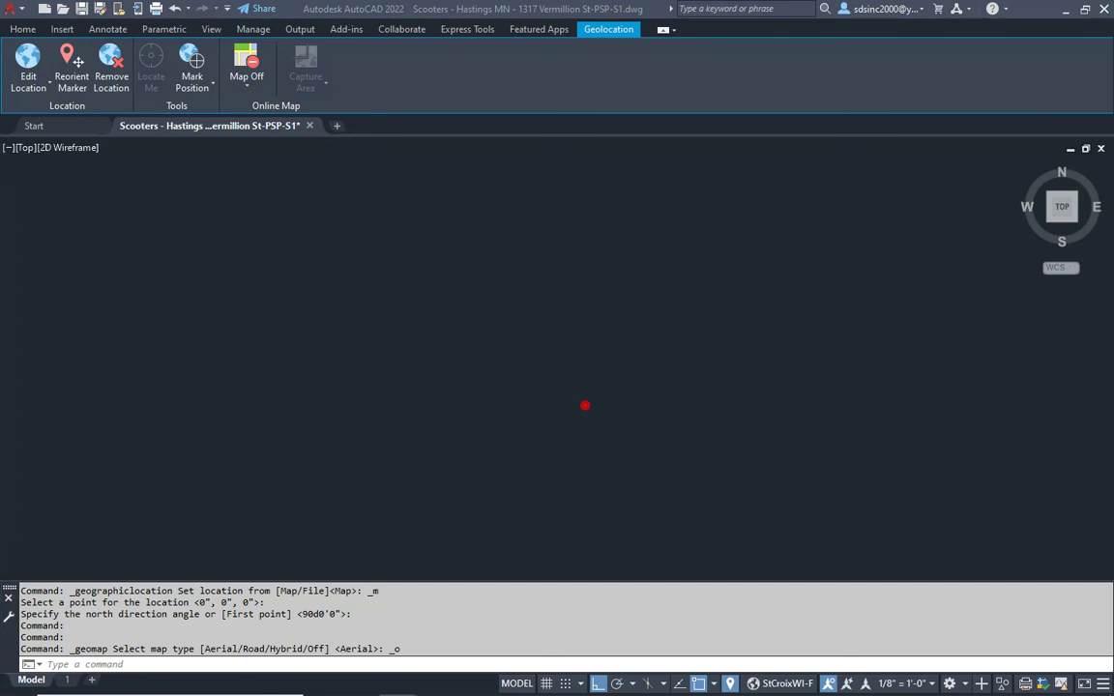
{"action": "key", "text": "alt+Tab"}
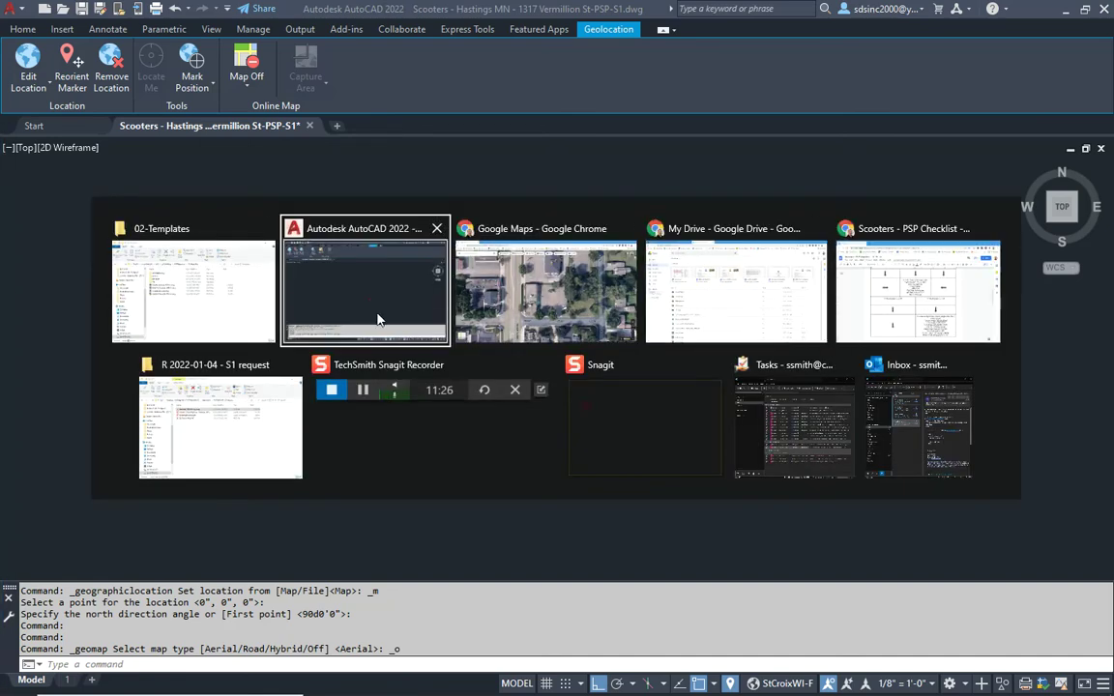
{"action": "left_click", "coordinate": [244, 421]}
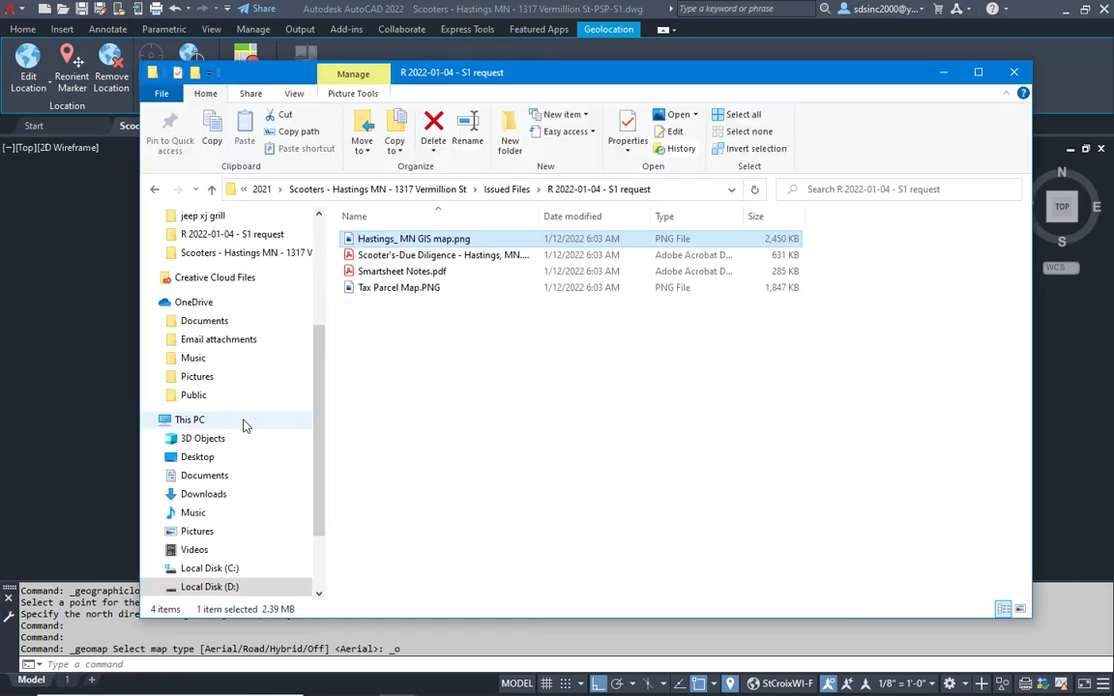
{"action": "left_click", "coordinate": [212, 189]}
{"action": "left_click", "coordinate": [212, 189]}
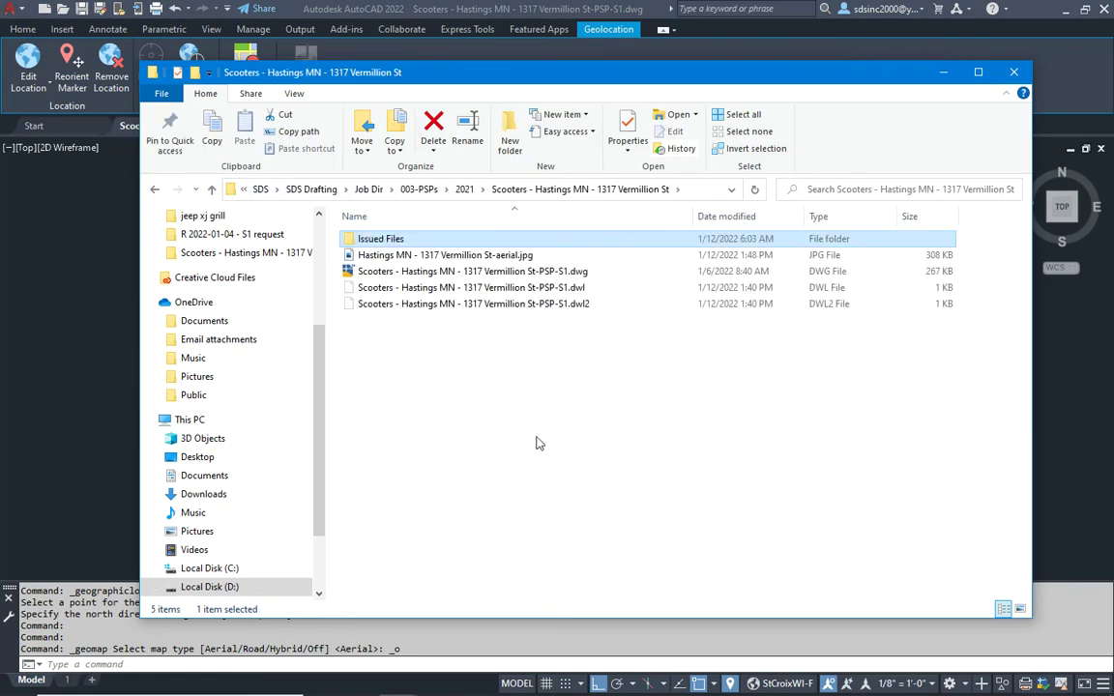
{"action": "left_click", "coordinate": [498, 257]}
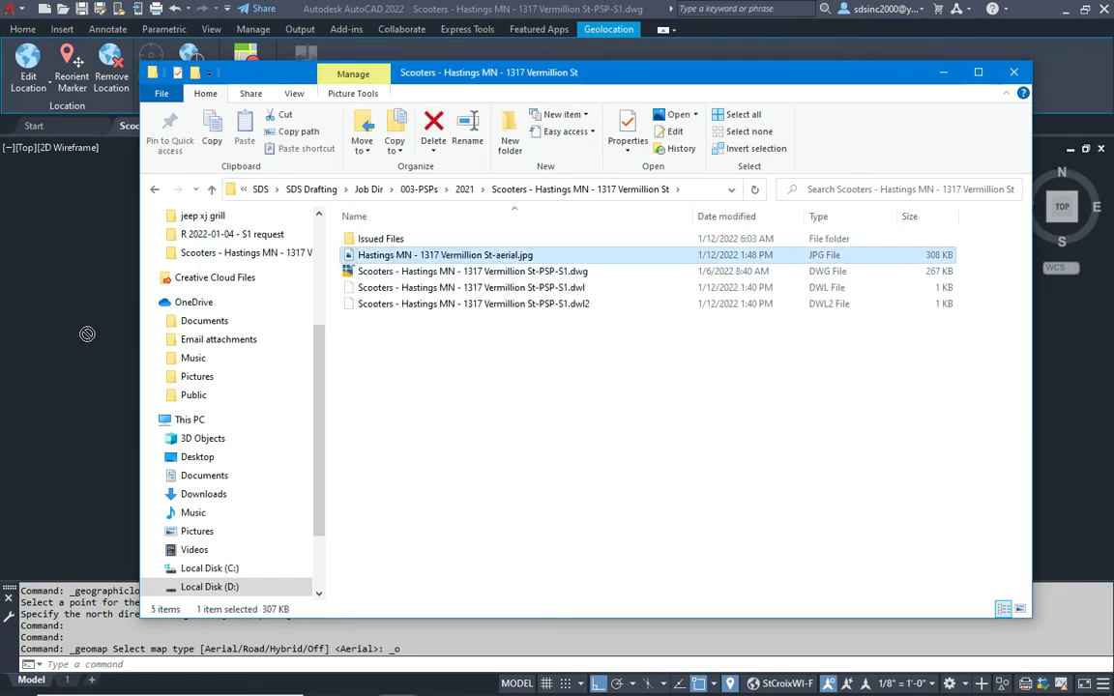
{"action": "key", "text": "alt+Tab"}
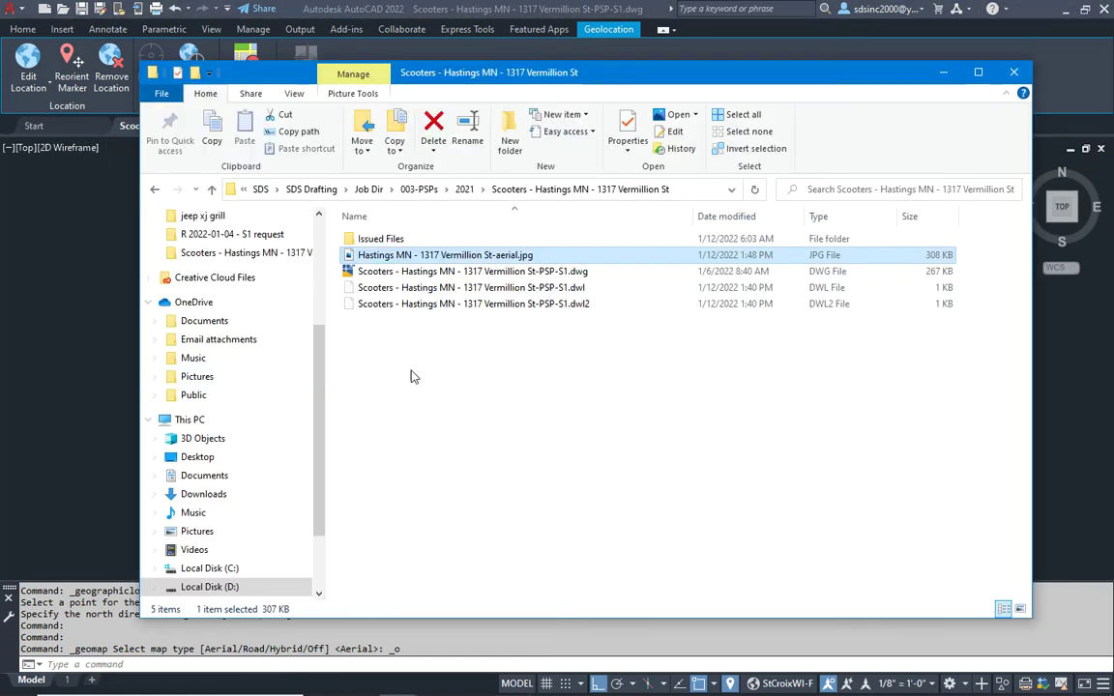
- Drag the aerial JPG into the drawing, picking insertion point and scale with 0 rotation
{"action": "mouse_move", "coordinate": [450, 261]}
{"action": "left_mouse_down"}
{"action": "mouse_move", "coordinate": [377, 256]}
{"action": "mouse_move", "coordinate": [37, 308]}
{"action": "mouse_move", "coordinate": [84, 350]}
{"action": "mouse_move", "coordinate": [82, 339]}
{"action": "left_mouse_up"}
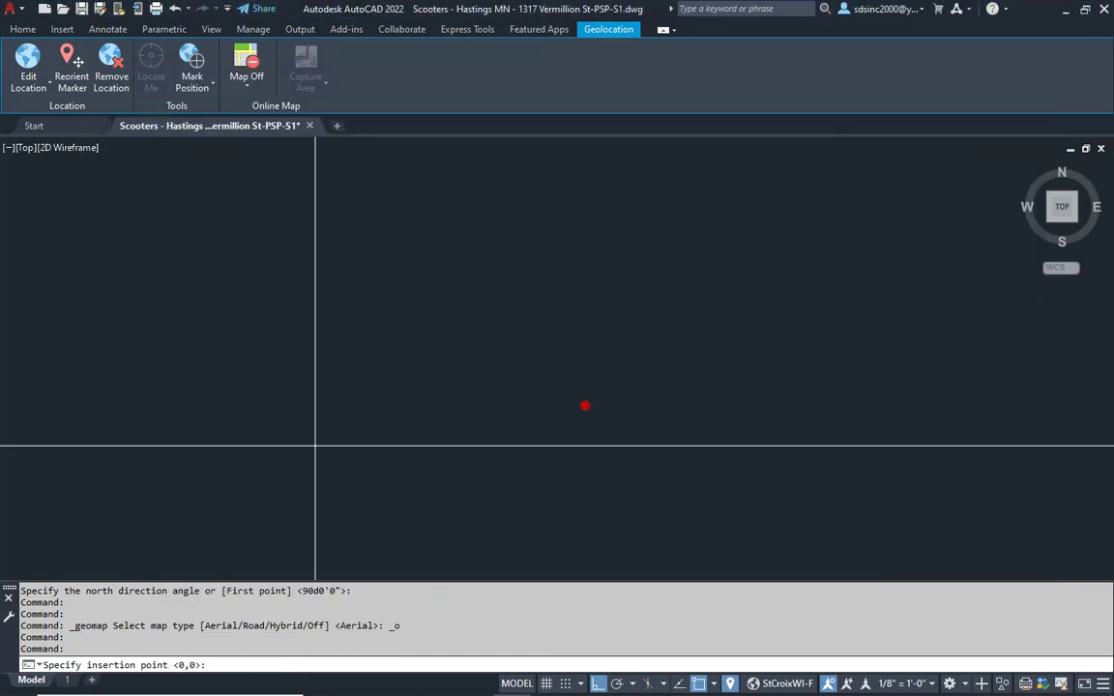
{"action": "left_click", "coordinate": [509, 441]}
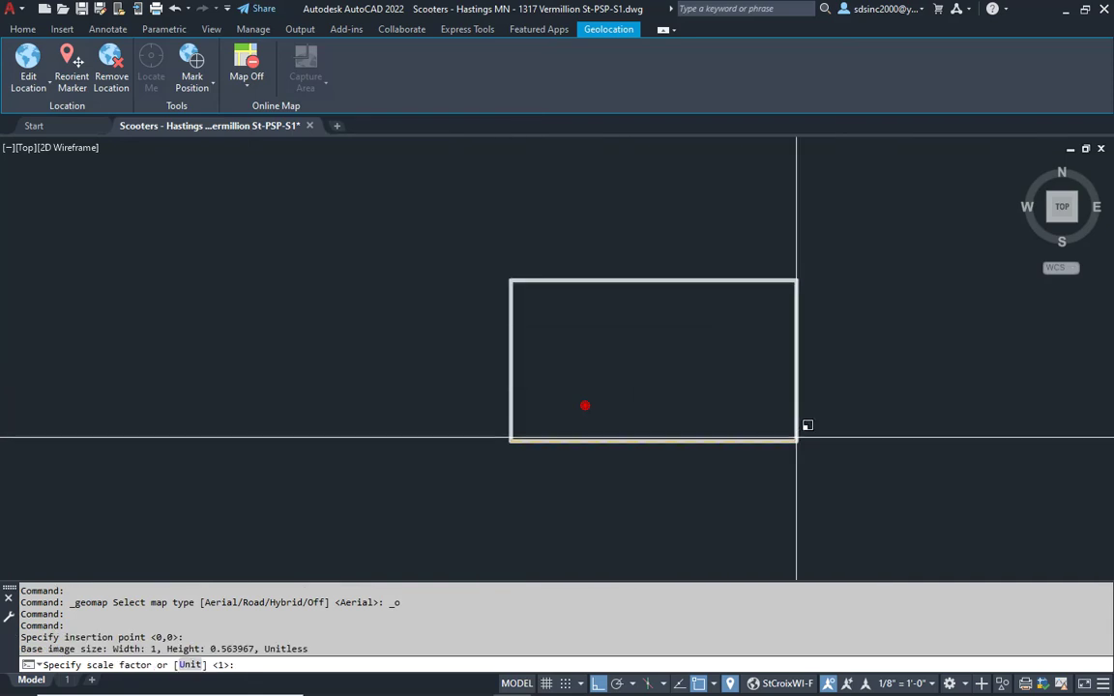
{"action": "left_click", "coordinate": [848, 440]}
{"action": "key", "text": "Return"}
- Select the inserted aerial image and set its fade to 40
{"action": "middle_click_drag", "start_coordinate": [713, 467], "coordinate": [577, 456]}
{"action": "scroll", "coordinate": [322, 235], "scroll_direction": "up", "scroll_amount": 2}
{"action": "left_click", "coordinate": [445, 271]}
{"action": "left_click", "coordinate": [373, 377]}
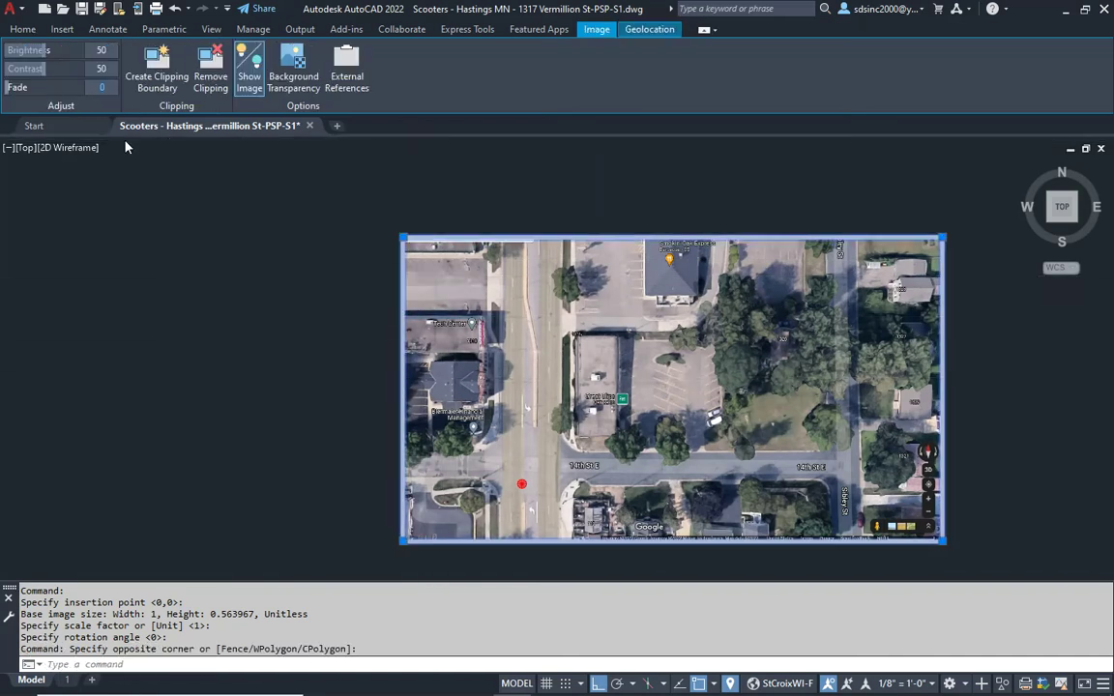
{"action": "type", "text": "40"}
{"action": "key", "text": "Return"}
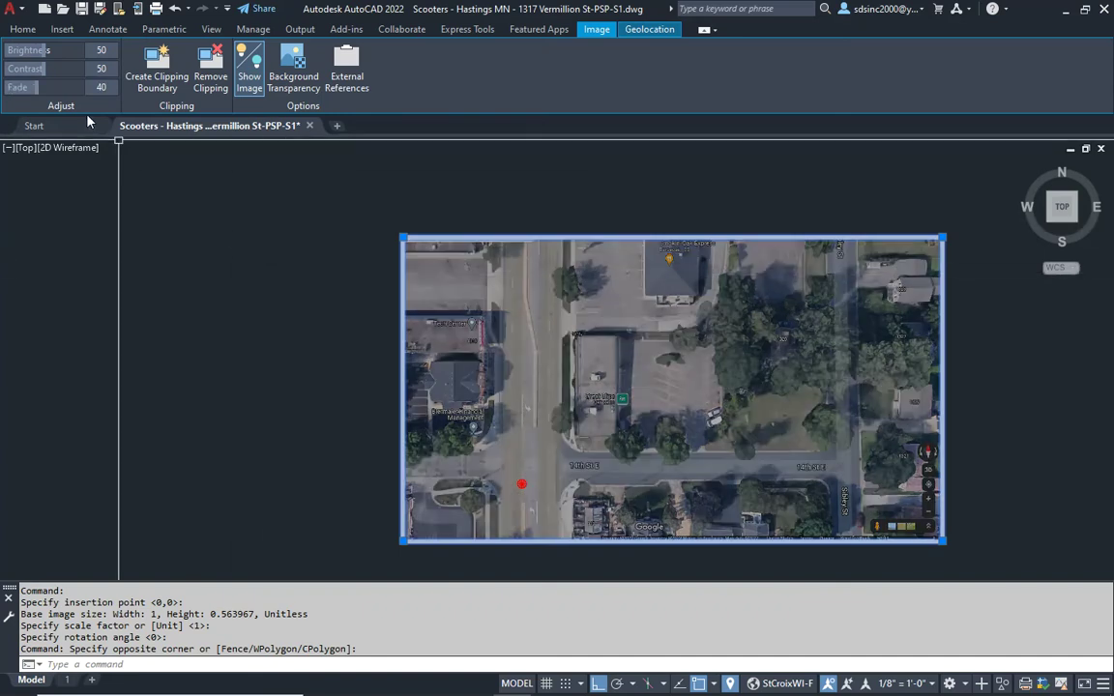
{"action": "left_click", "coordinate": [22, 29]}
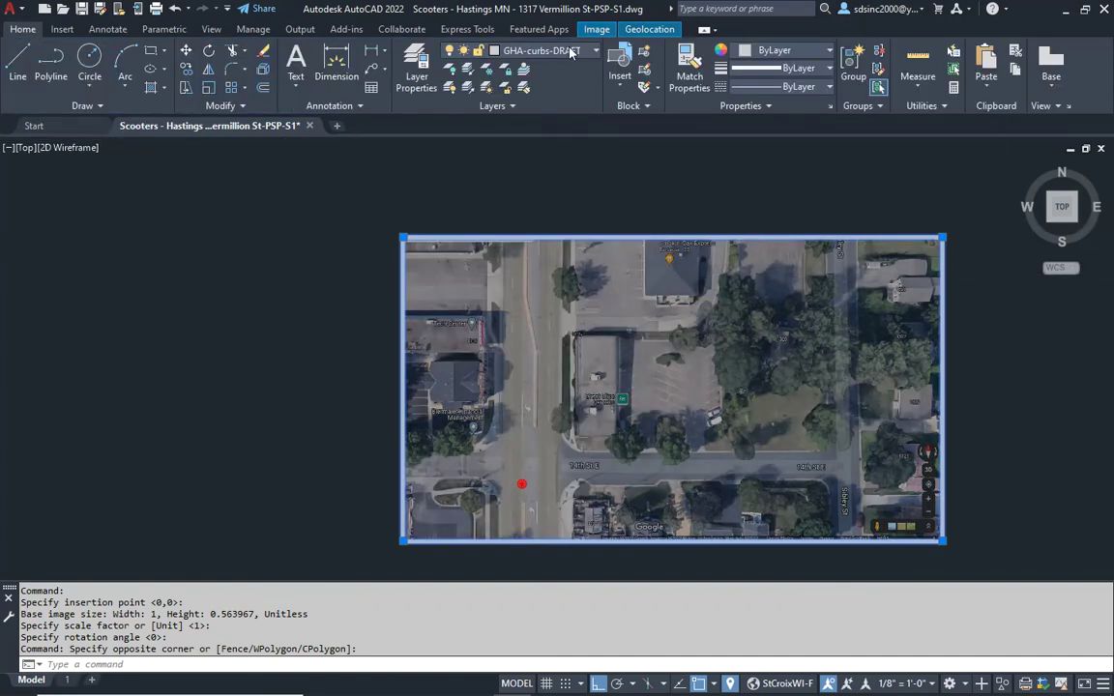
- Put the aerial image on the GHA-TIF image 1 aerial layer
{"action": "left_click", "coordinate": [570, 53]}
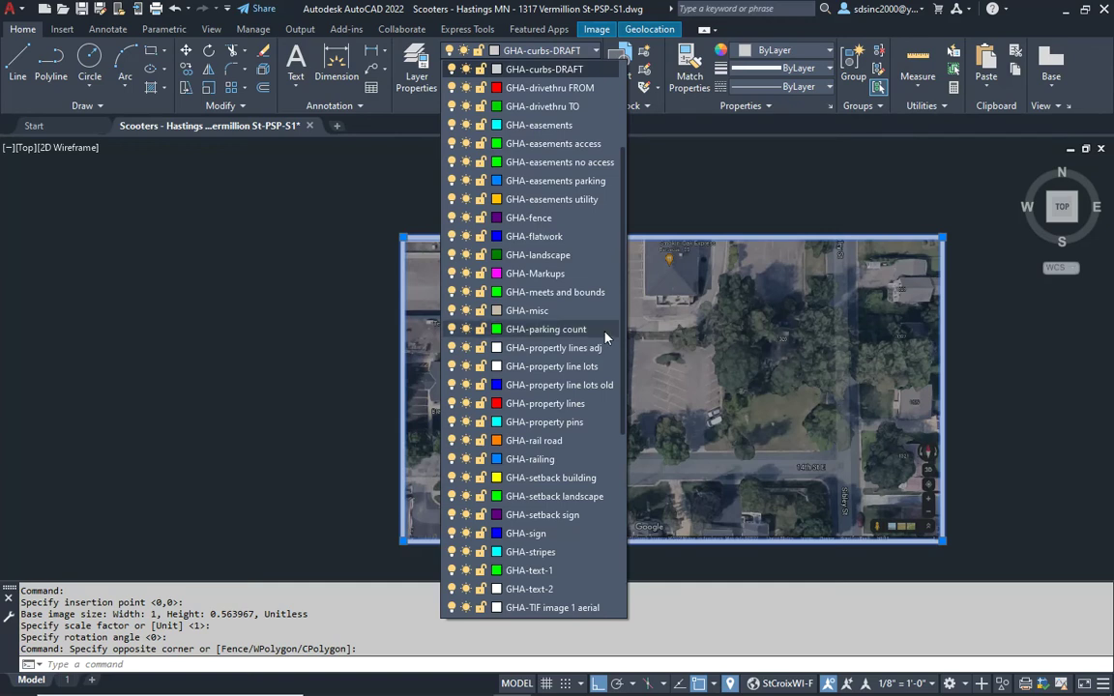
{"action": "left_click", "coordinate": [581, 607]}
{"action": "key", "text": "Escape"}
{"action": "key", "text": "Escape"}
- Start SCALE and window-select the aerial image
{"action": "scroll", "coordinate": [734, 522], "scroll_direction": "up", "scroll_amount": 4}
{"action": "scroll", "coordinate": [736, 452], "scroll_direction": "up", "scroll_amount": 5}
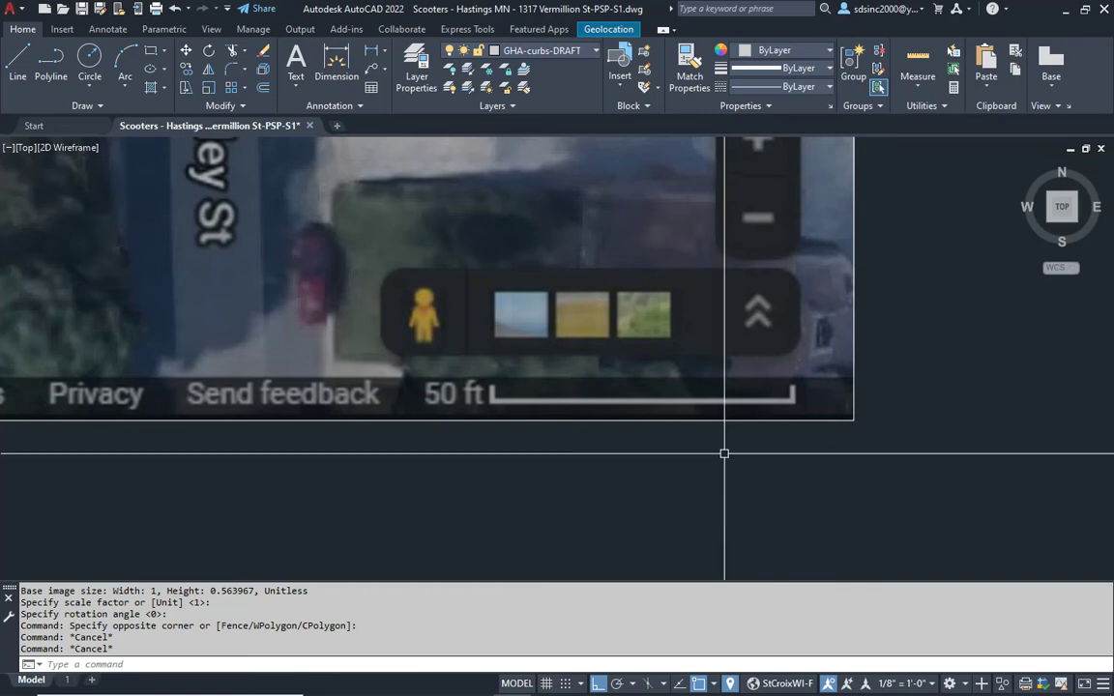
{"action": "type", "text": "sc"}
{"action": "key", "text": "Return"}
{"action": "left_click", "coordinate": [634, 454]}
{"action": "left_click", "coordinate": [545, 366]}
{"action": "key", "text": "Return"}
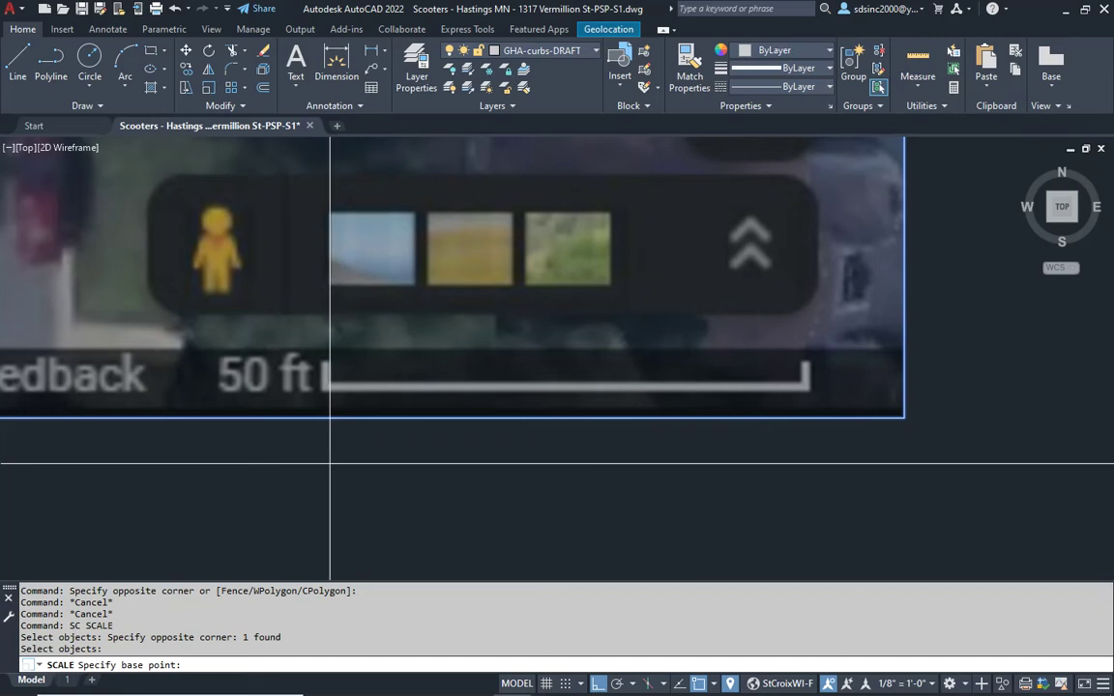
- Scale the image by reference so its 50 ft scale bar measures 50'
{"action": "left_click", "coordinate": [328, 464]}
{"action": "type", "text": "r"}
{"action": "key", "text": "Return"}
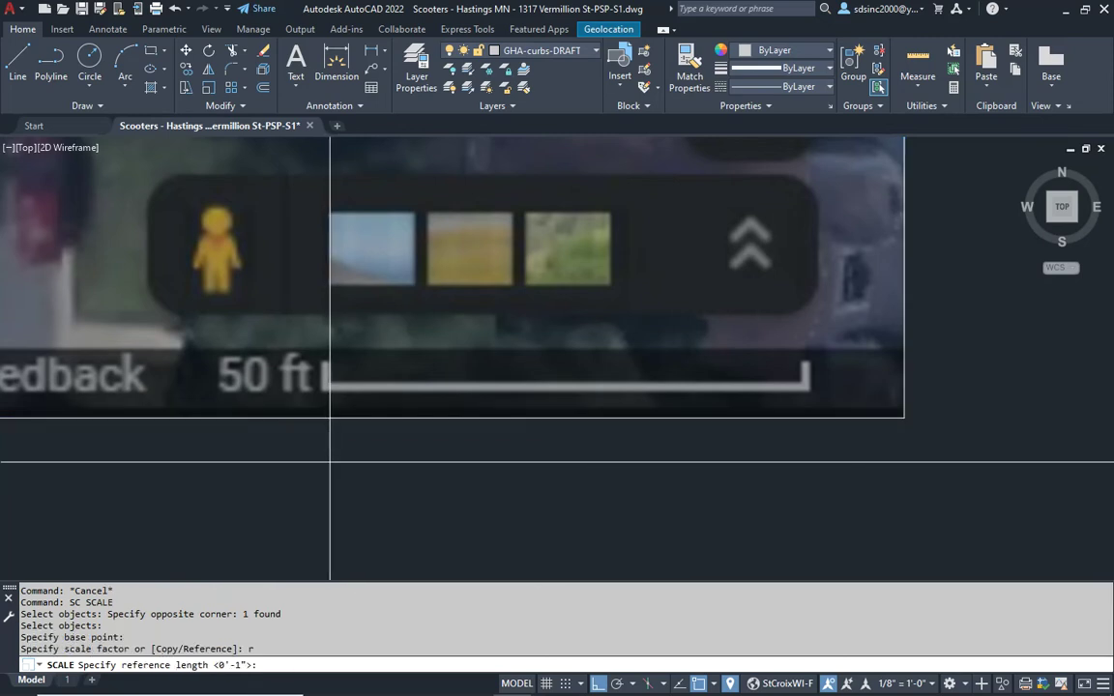
{"action": "left_click", "coordinate": [329, 462]}
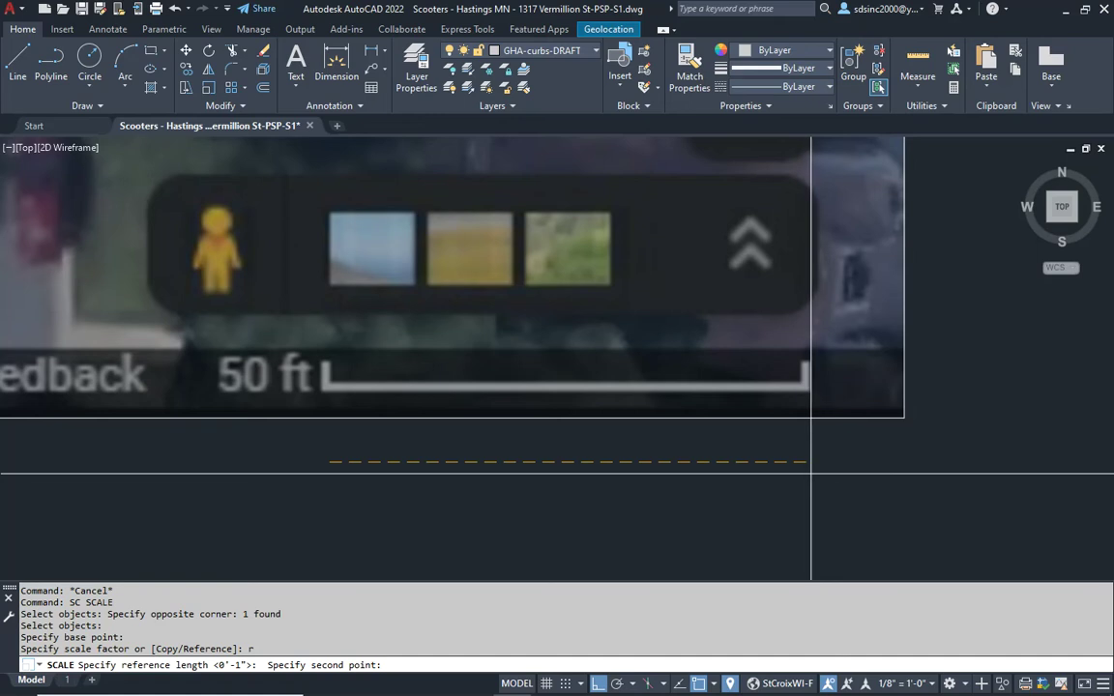
{"action": "left_click", "coordinate": [811, 463]}
{"action": "type", "text": "50"}
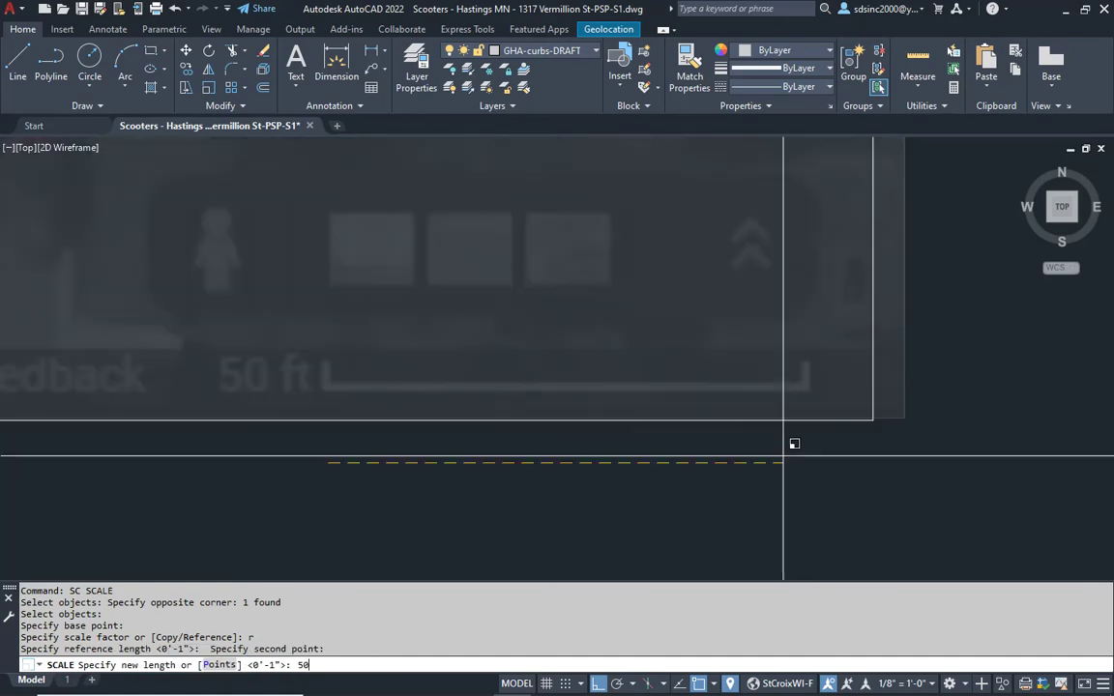
{"action": "type", "text": "'"}
{"action": "key", "text": "Return"}
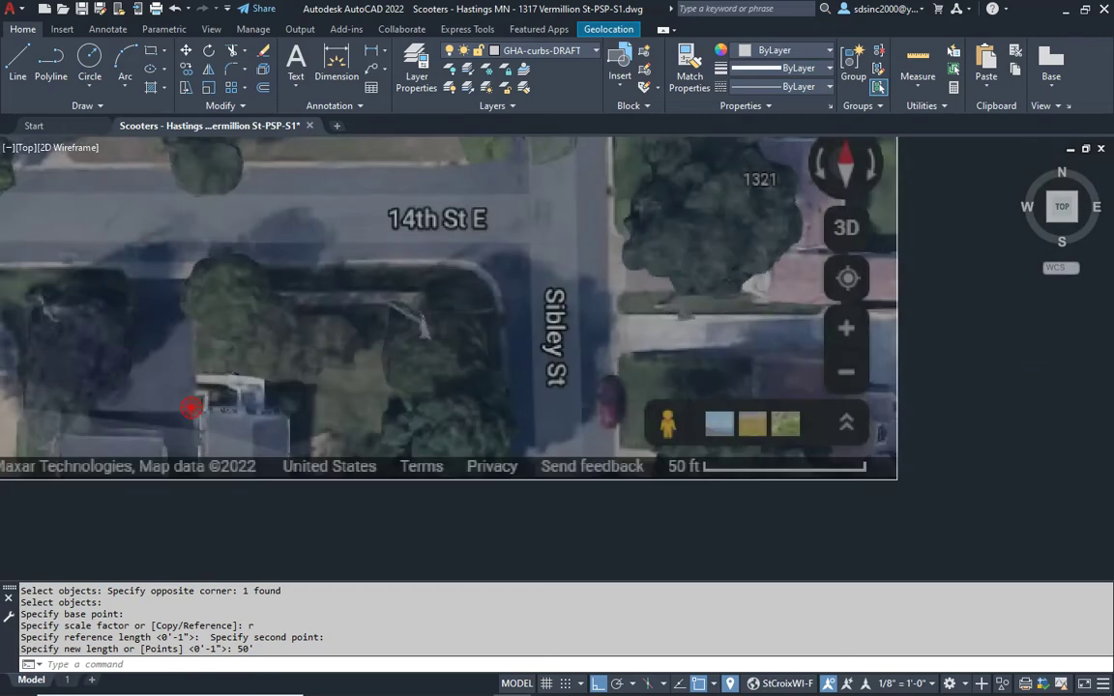
- Zoom to the full aerial image and remove the red location marker from the map
{"action": "middle_click", "coordinate": [631, 463]}
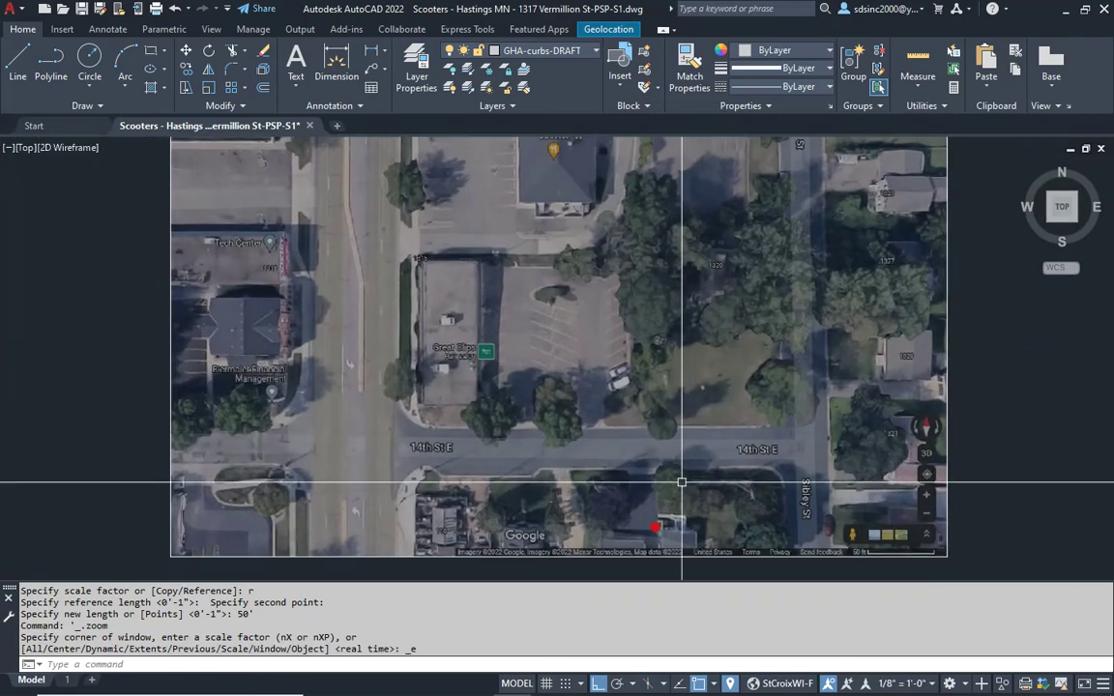
{"action": "left_click", "coordinate": [732, 685]}
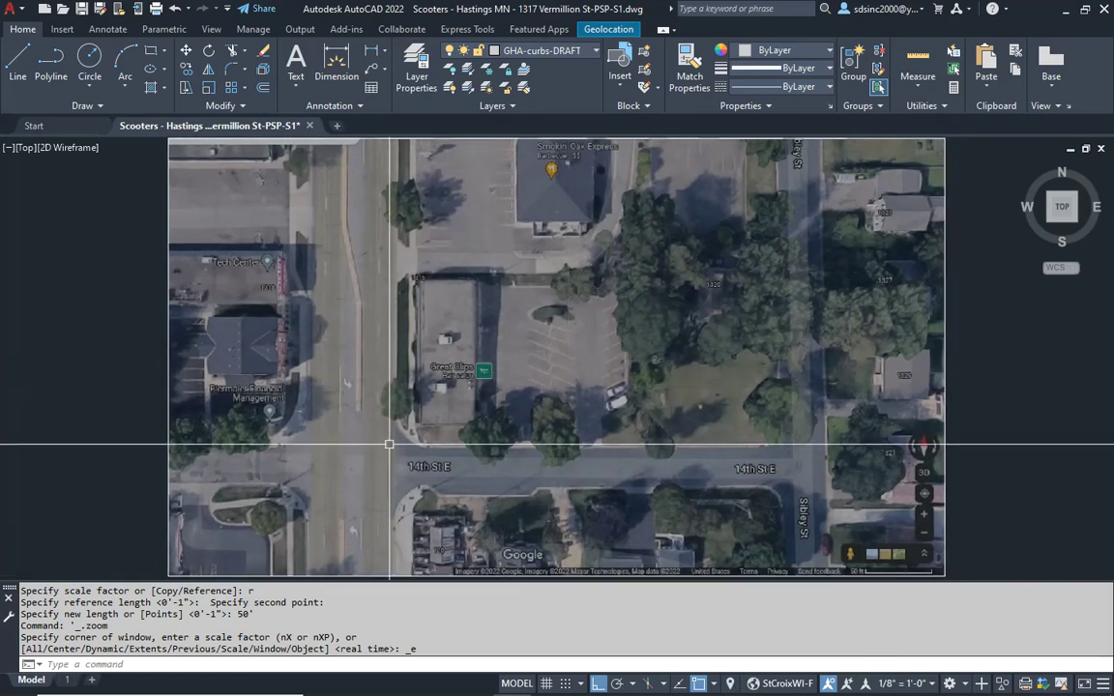
{"action": "key", "text": "alt+Tab"}
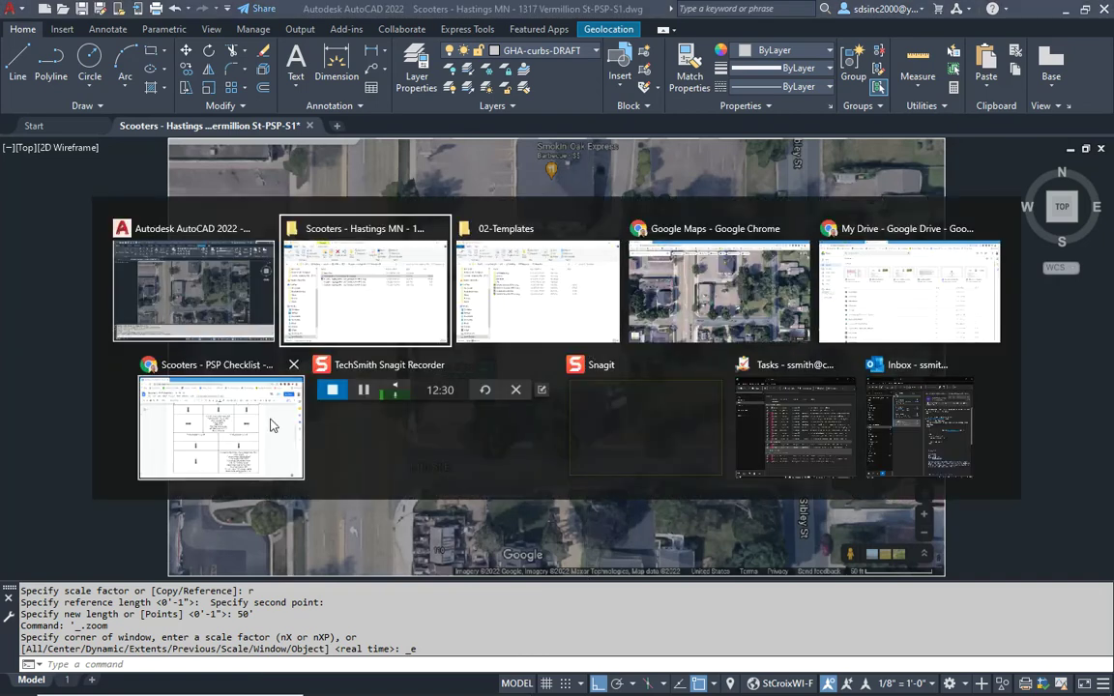
{"action": "left_click", "coordinate": [198, 418]}
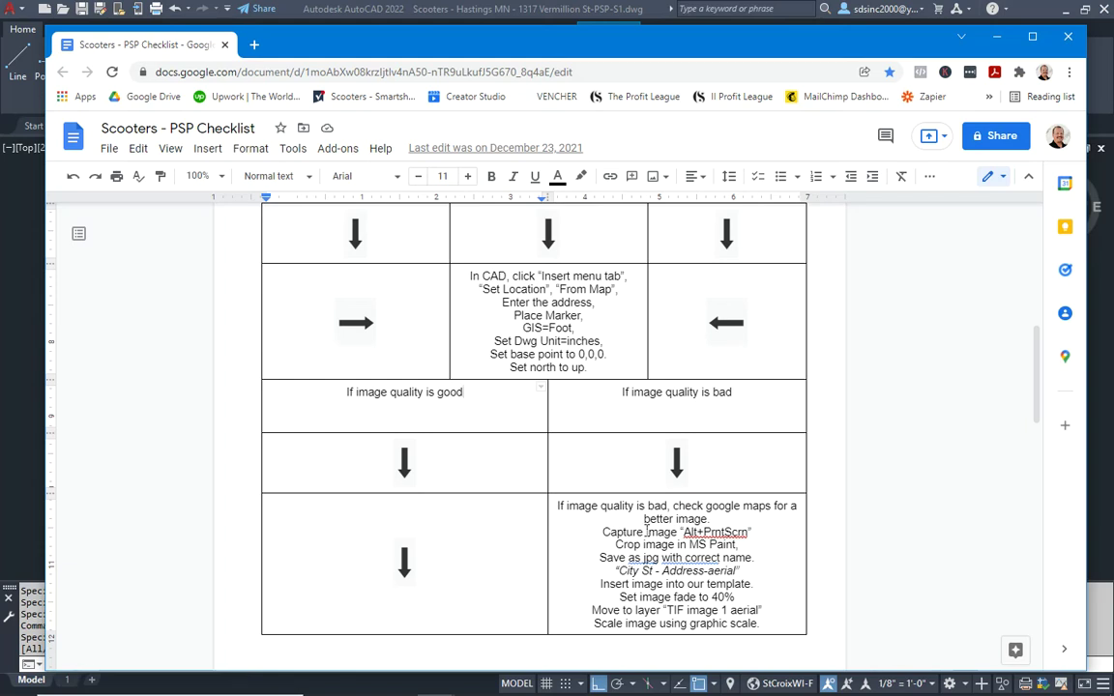
{"action": "left_click_drag", "start_coordinate": [646, 532], "coordinate": [720, 532]}
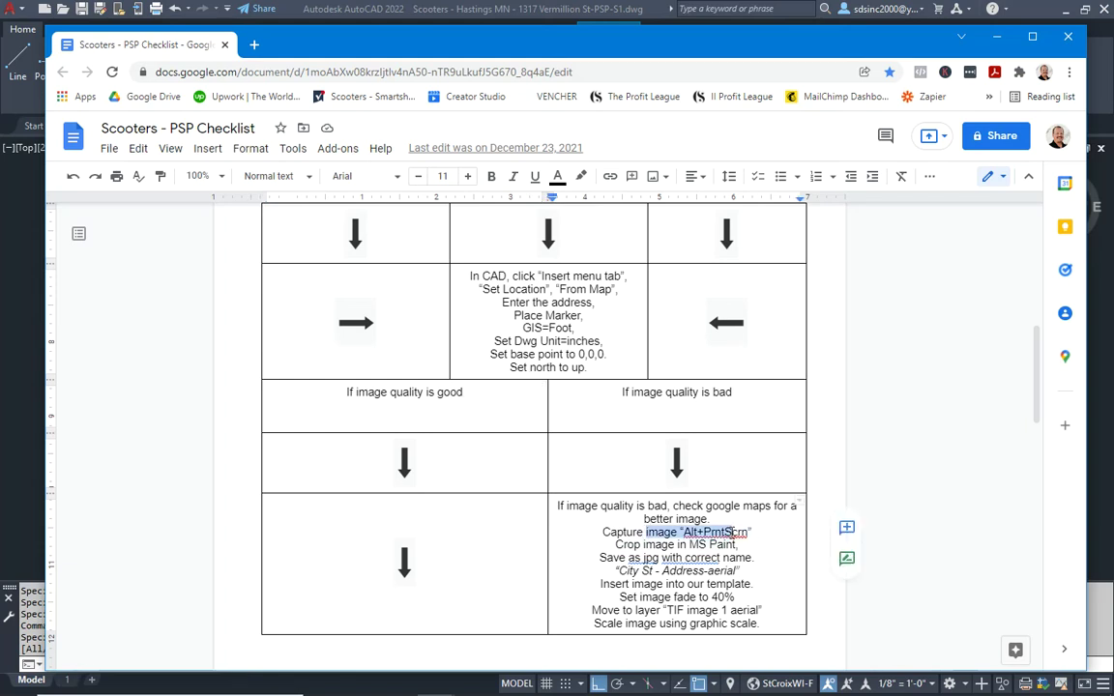
{"action": "left_click_drag", "start_coordinate": [637, 544], "coordinate": [712, 545]}
{"action": "left_click_drag", "start_coordinate": [628, 558], "coordinate": [716, 560]}
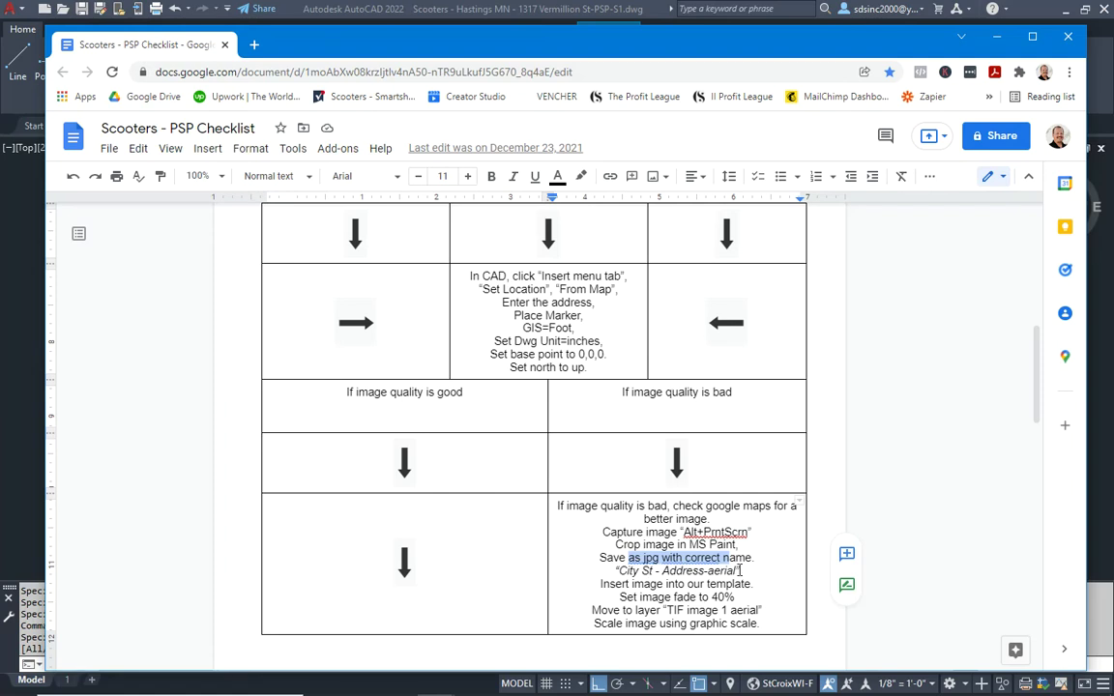
{"action": "left_click_drag", "start_coordinate": [644, 585], "coordinate": [738, 584]}
{"action": "left_click_drag", "start_coordinate": [650, 597], "coordinate": [730, 598]}
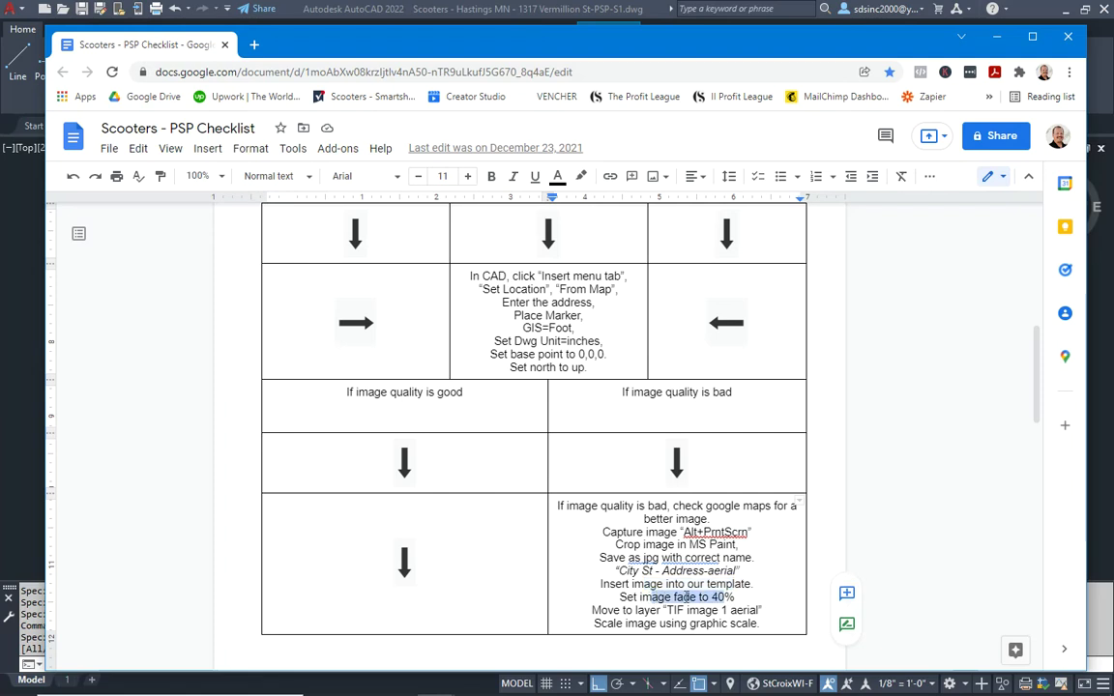
{"action": "left_click_drag", "start_coordinate": [635, 611], "coordinate": [756, 613]}
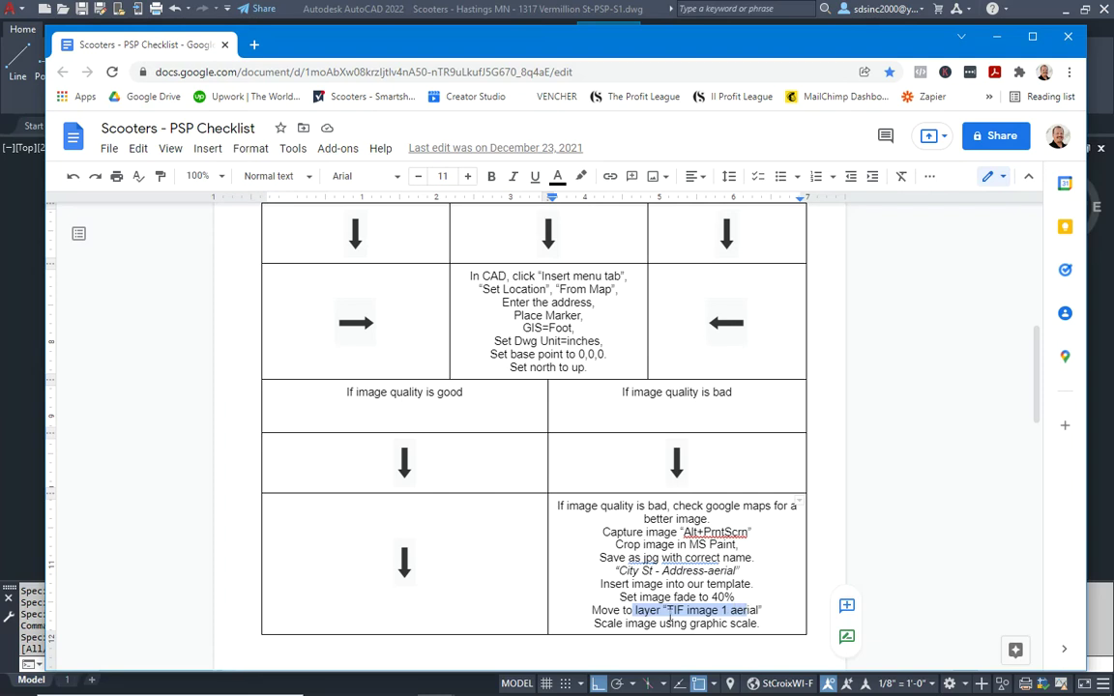
{"action": "left_click_drag", "start_coordinate": [745, 623], "coordinate": [636, 624]}
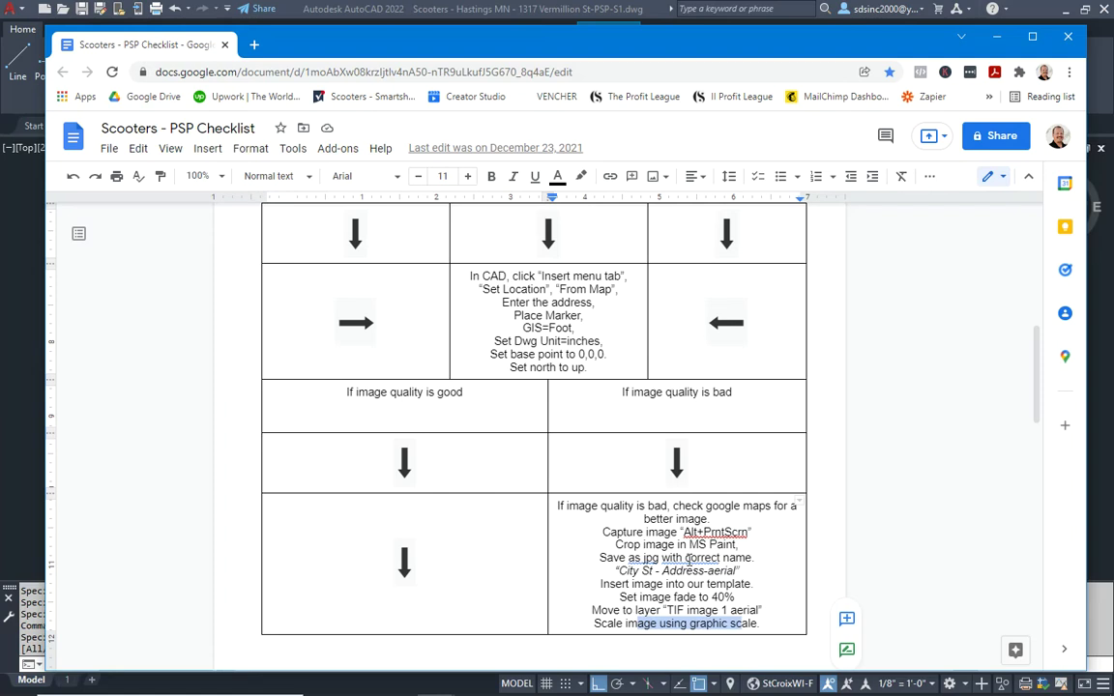
{"action": "scroll", "coordinate": [709, 490], "scroll_direction": "down", "scroll_amount": 3}
{"action": "scroll", "coordinate": [694, 330], "scroll_direction": "down", "scroll_amount": 2}
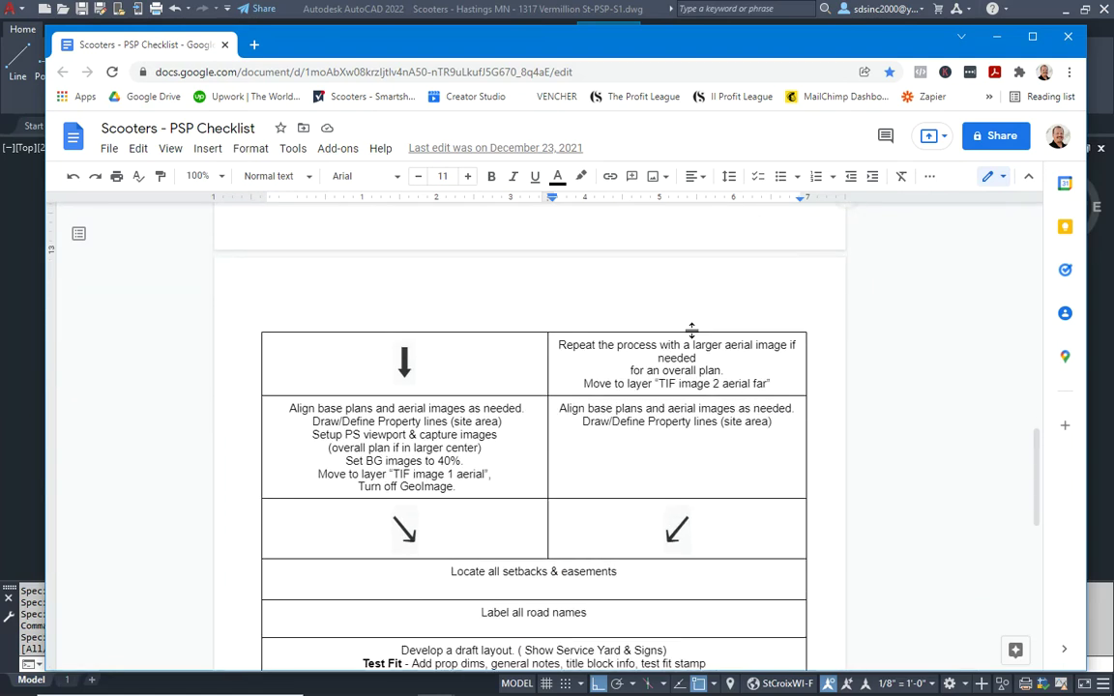
{"action": "scroll", "coordinate": [689, 281], "scroll_direction": "up", "scroll_amount": 2}
{"action": "scroll", "coordinate": [627, 436], "scroll_direction": "down", "scroll_amount": 1}
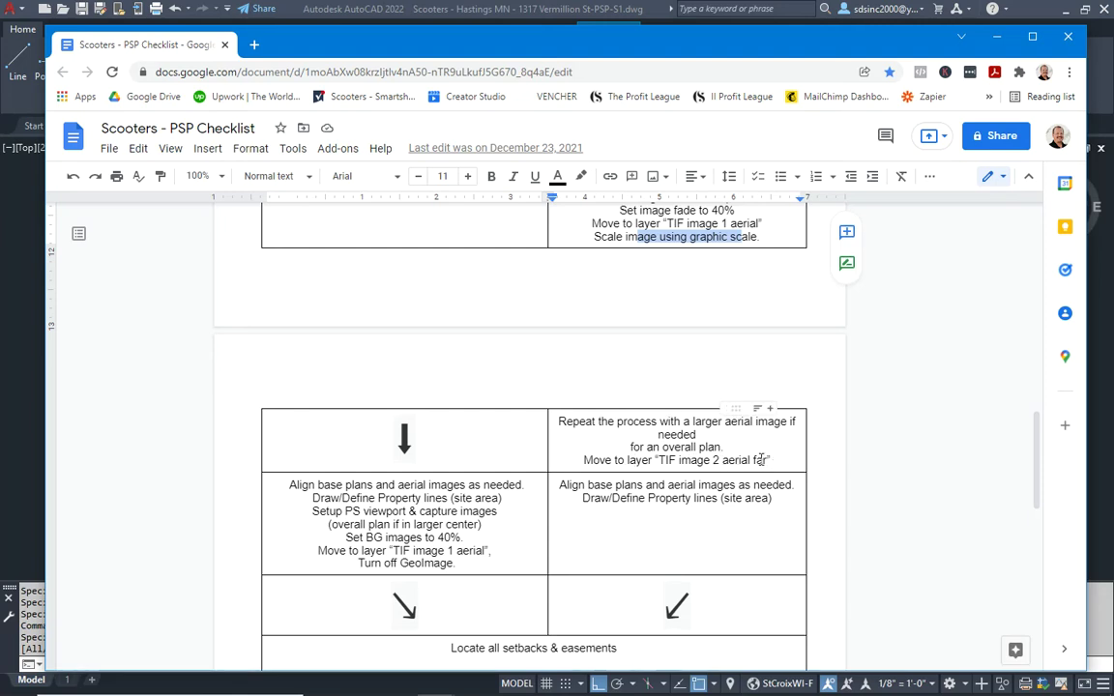
{"action": "scroll", "coordinate": [730, 468], "scroll_direction": "down", "scroll_amount": 1}
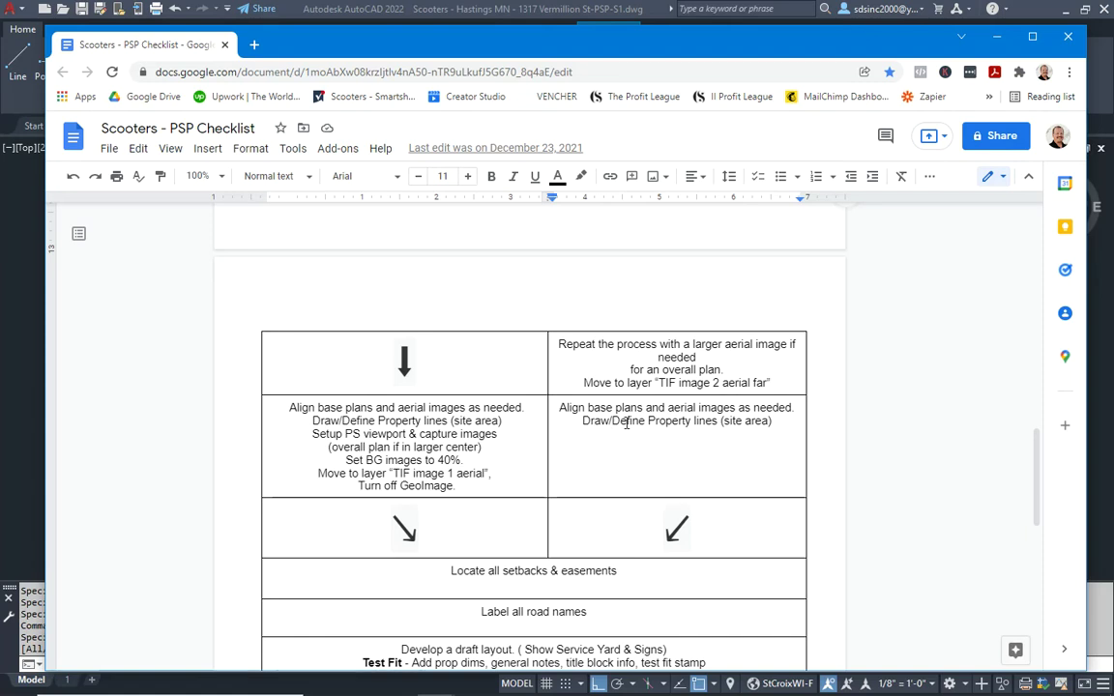
{"action": "scroll", "coordinate": [746, 425], "scroll_direction": "down", "scroll_amount": 1}
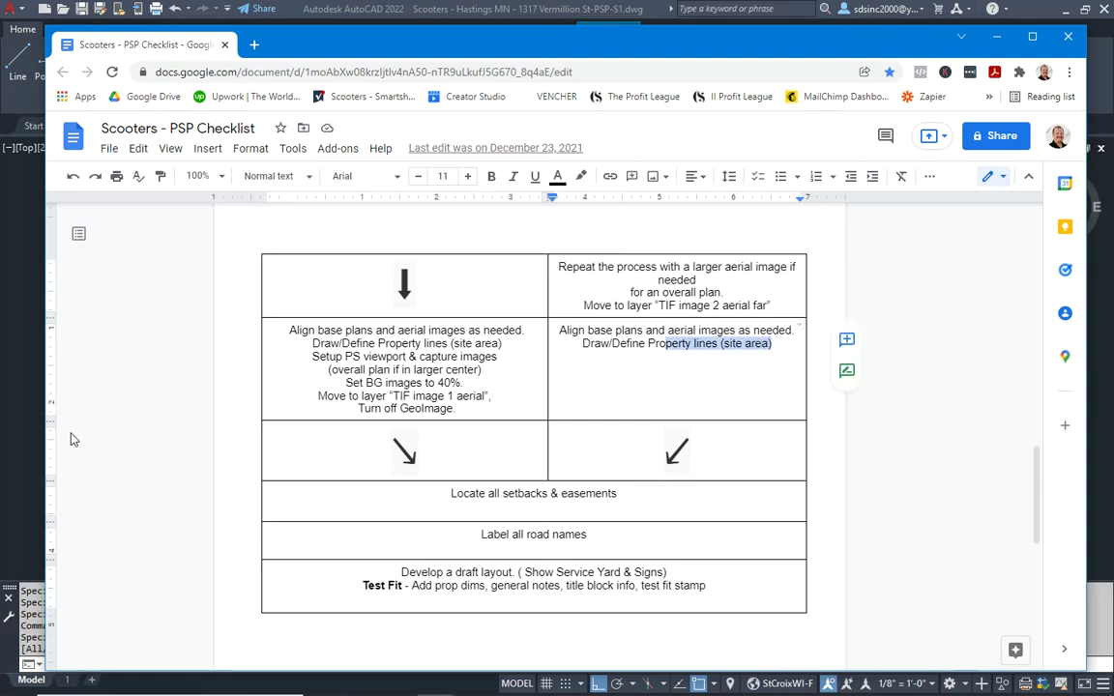
{"action": "left_click", "coordinate": [27, 396]}
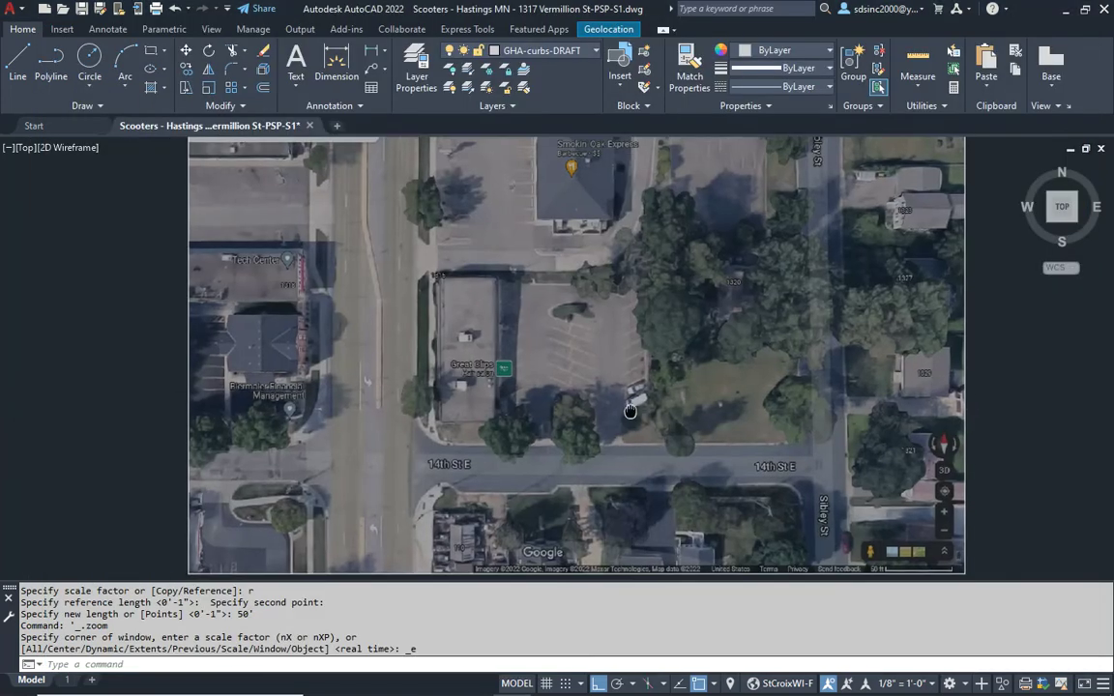
- Open Smartsheet Notes.pdf from Issued Files > R 2022-01-04 - S1 request and check the 160' x 110' site size
{"action": "key", "text": "alt+Tab"}
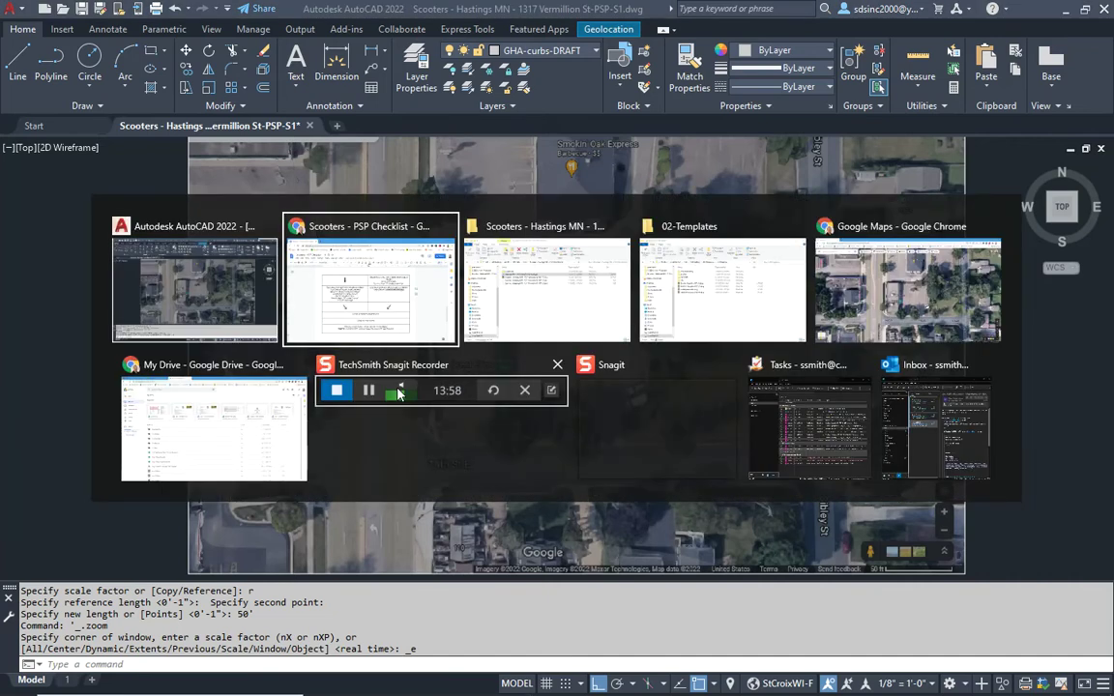
{"action": "key", "text": "alt+Tab"}
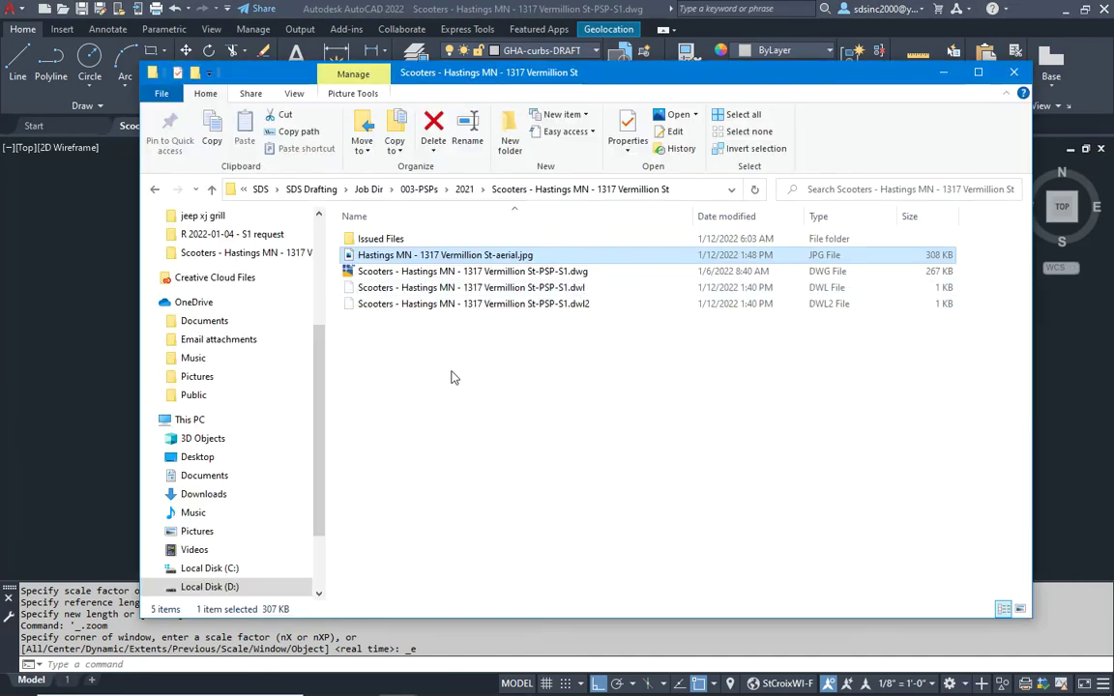
{"action": "double_click", "coordinate": [378, 241]}
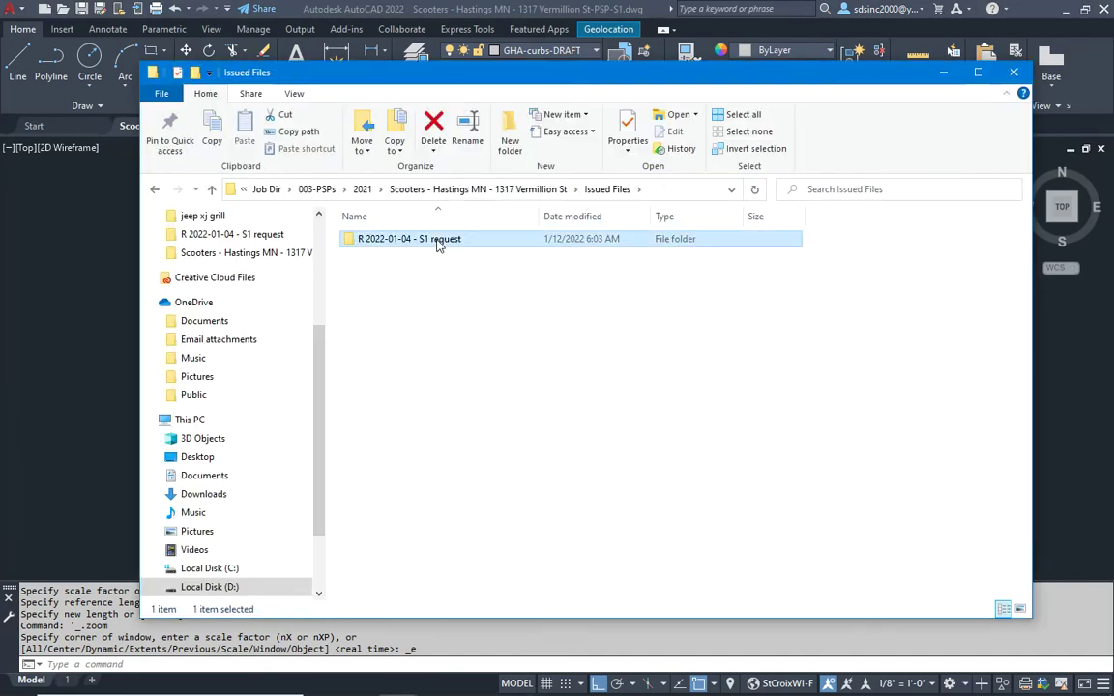
{"action": "double_click", "coordinate": [437, 239]}
{"action": "double_click", "coordinate": [396, 272]}
{"action": "scroll", "coordinate": [530, 460], "scroll_direction": "down", "scroll_amount": 5}
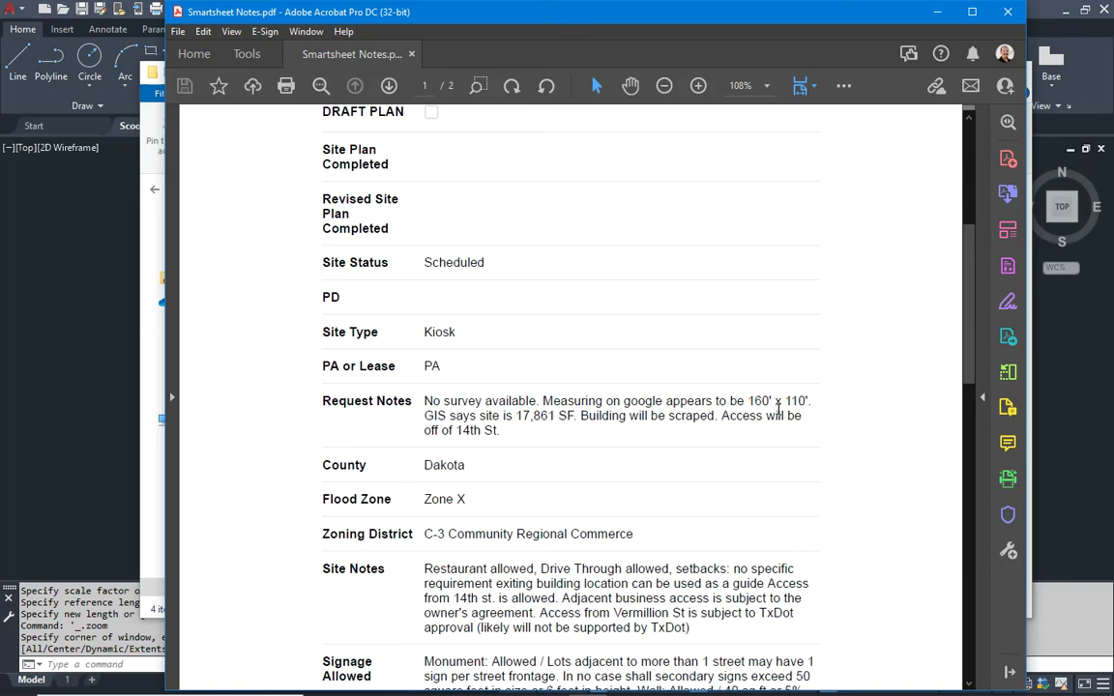
{"action": "left_click", "coordinate": [101, 382]}
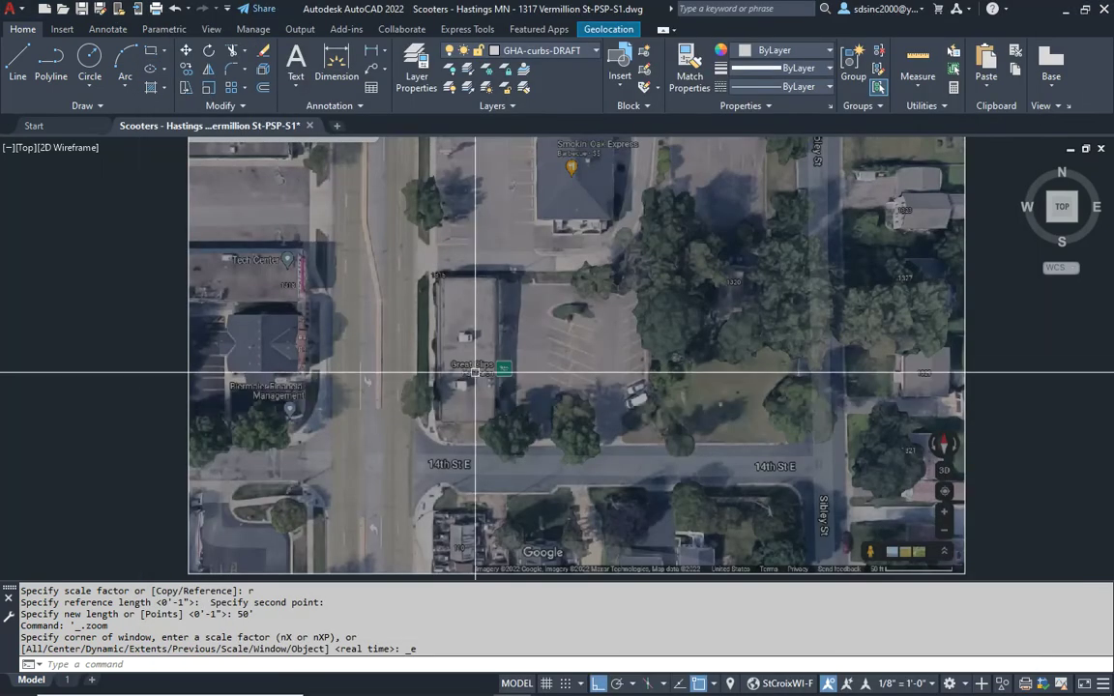
- Make GHA-property lines current and start a line at the lot's northwest corner
{"action": "left_click", "coordinate": [574, 54]}
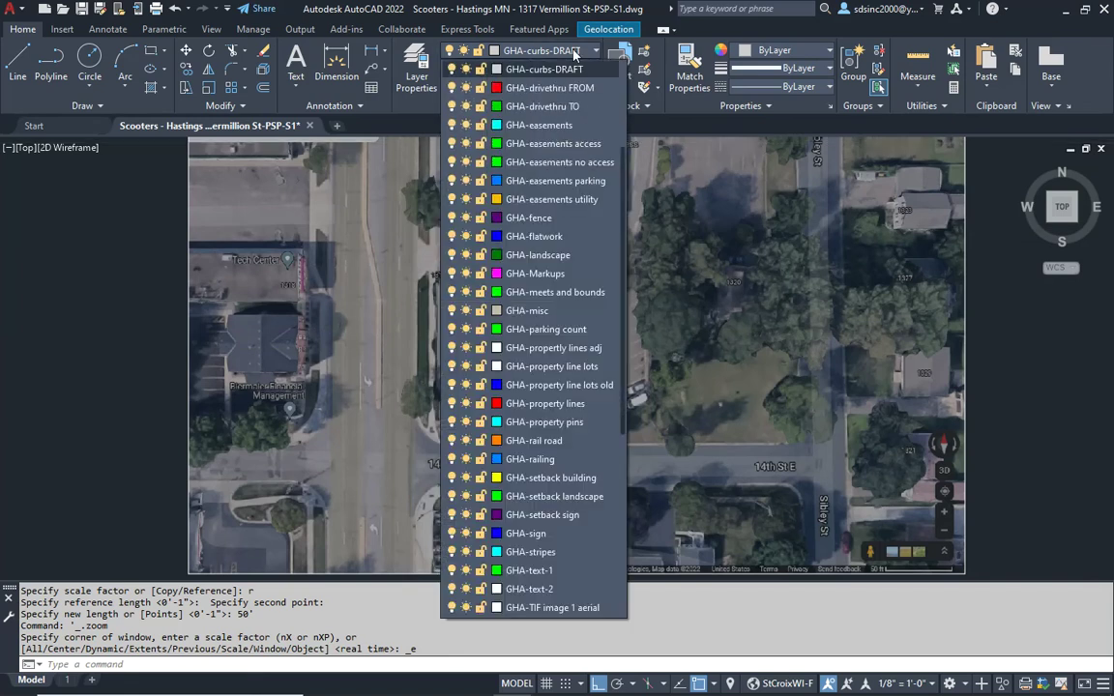
{"action": "left_click", "coordinate": [574, 408]}
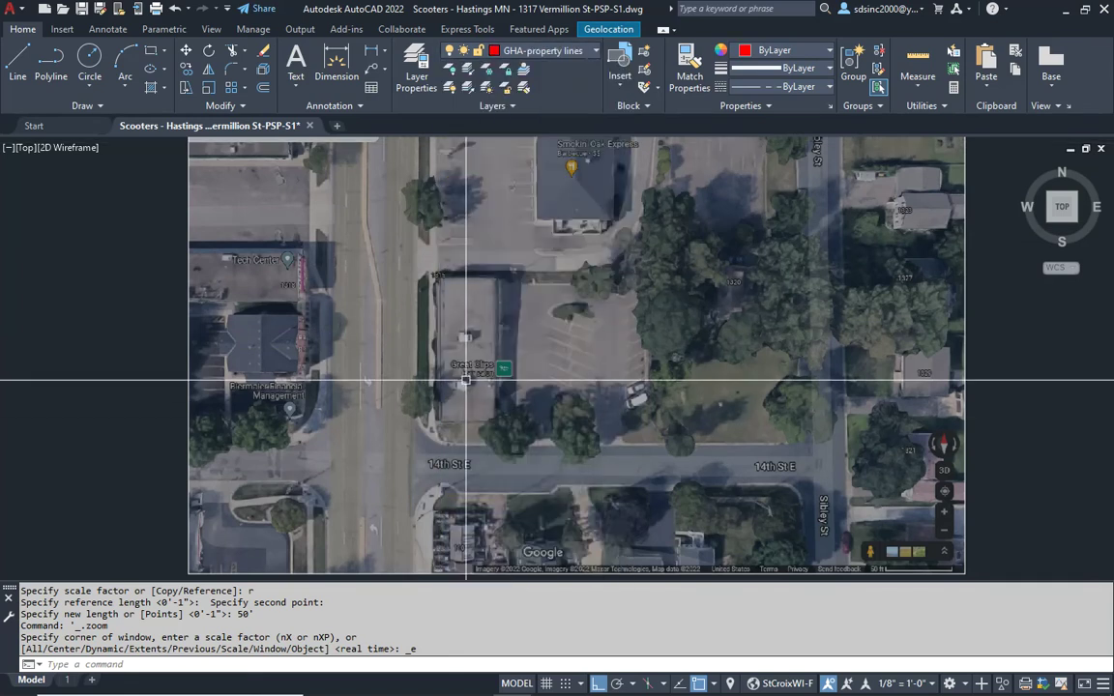
{"action": "type", "text": "l"}
{"action": "key", "text": "Return"}
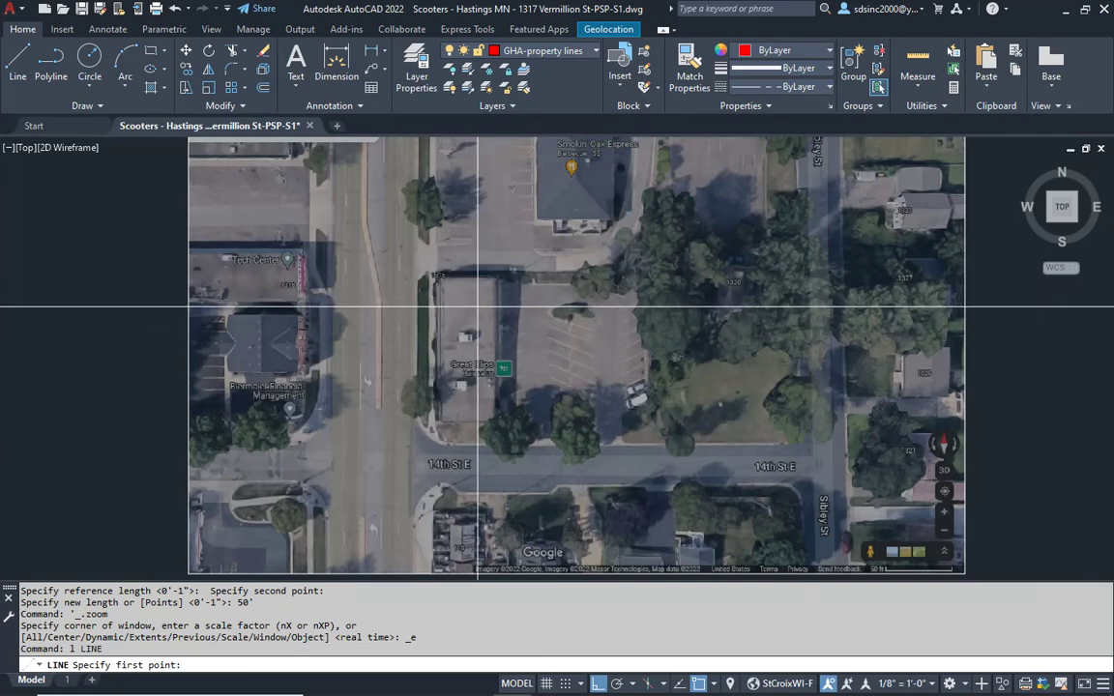
{"action": "left_click", "coordinate": [466, 297]}
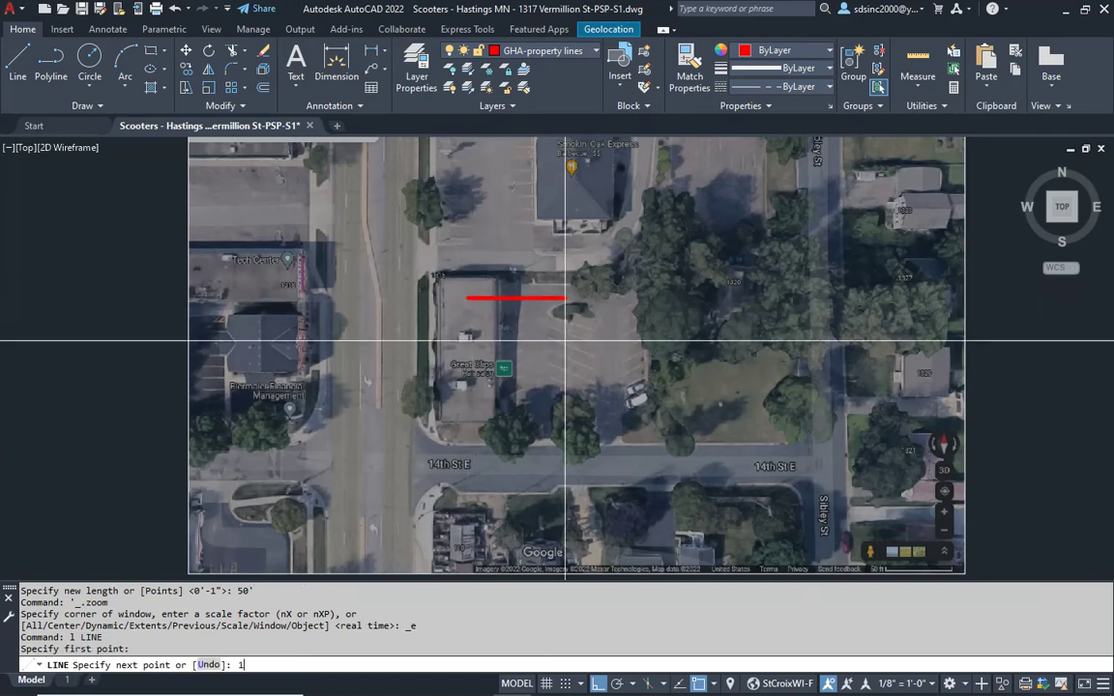
- Draw the 160', 110', 160' edges and close the property rectangle
{"action": "key", "text": "Return"}
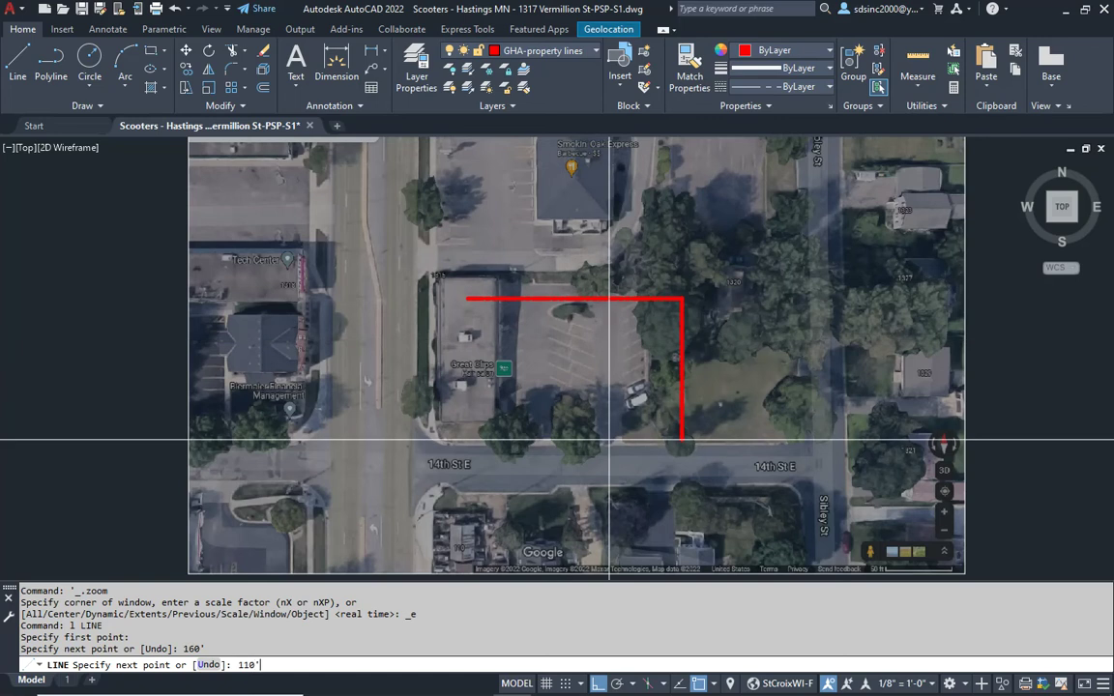
{"action": "type", "text": "110'"}
{"action": "key", "text": "Return"}
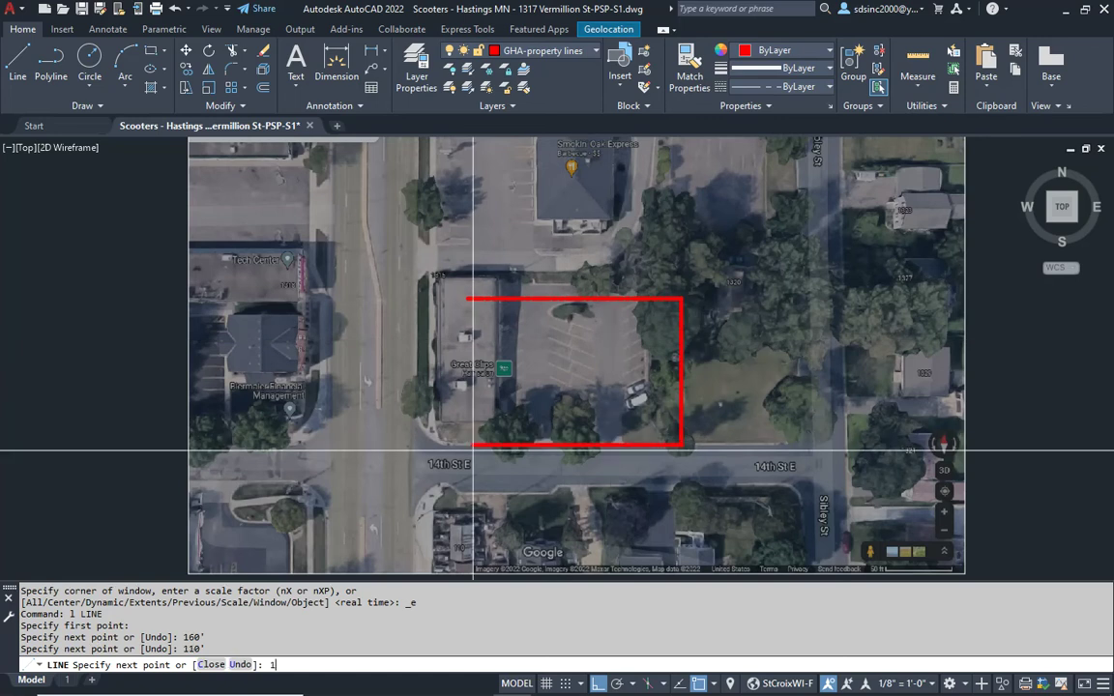
{"action": "type", "text": "160'"}
{"action": "key", "text": "Return"}
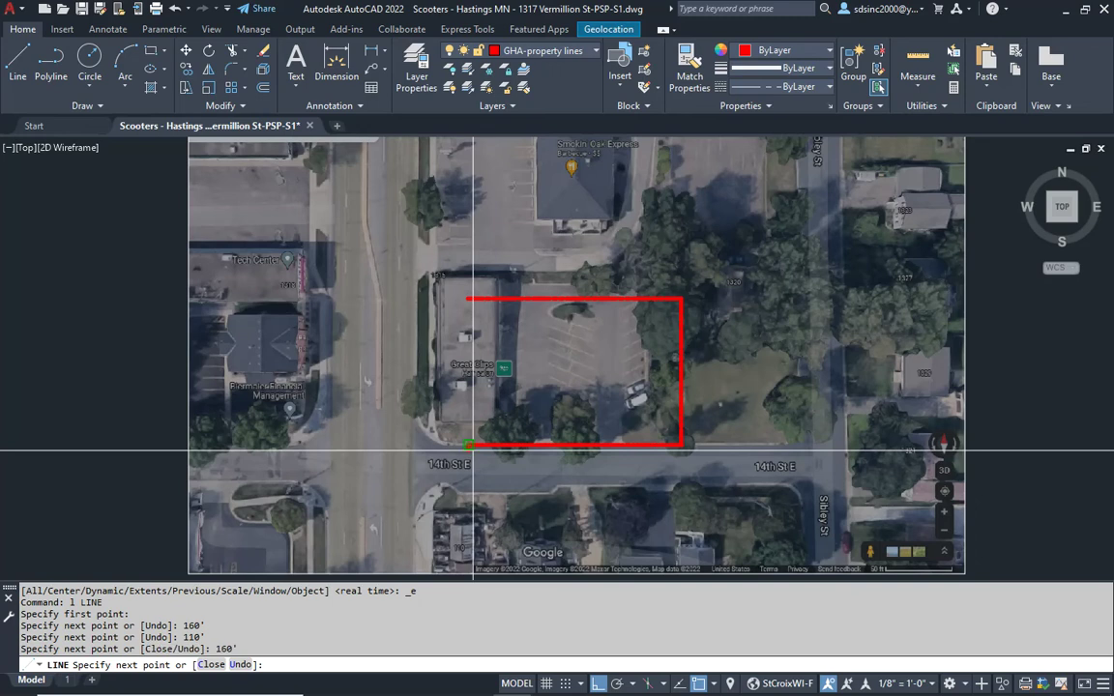
{"action": "type", "text": "c"}
{"action": "key", "text": "Return"}
{"action": "middle_click_drag", "start_coordinate": [497, 367], "coordinate": [431, 367]}
{"action": "key", "text": "Escape"}
{"action": "scroll", "coordinate": [432, 345], "scroll_direction": "up", "scroll_amount": 2}
{"action": "key", "text": "Escape"}
{"action": "key", "text": "Escape"}
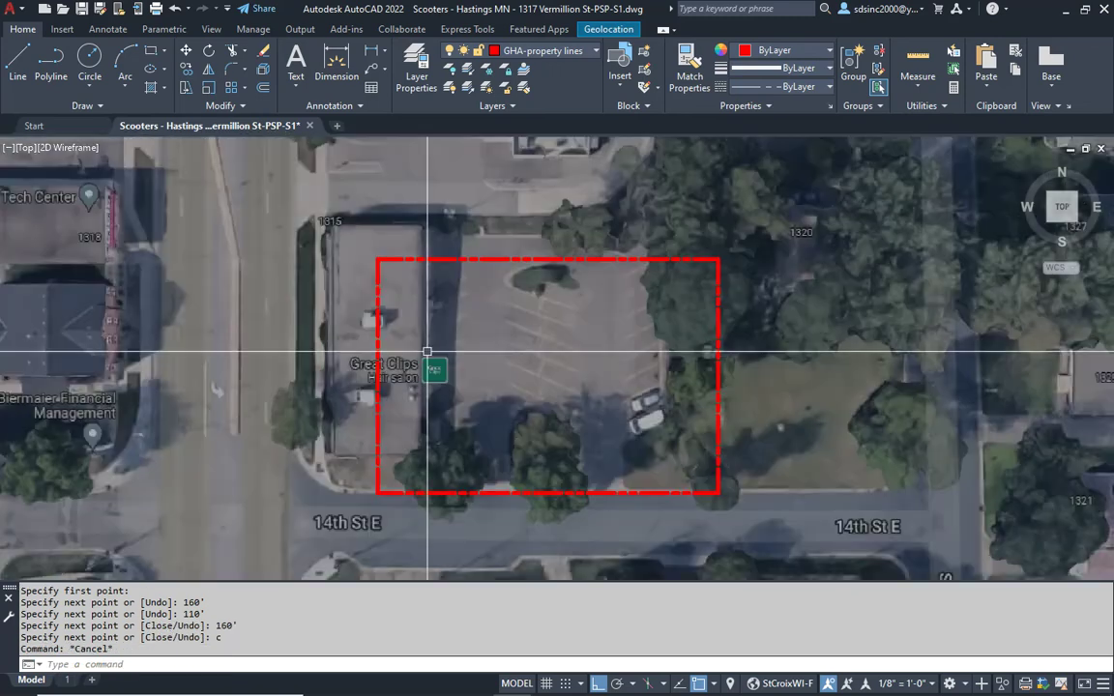
- Window-select the rectangle's edges for a move, then cancel the unfinished move
{"action": "left_click", "coordinate": [319, 199]}
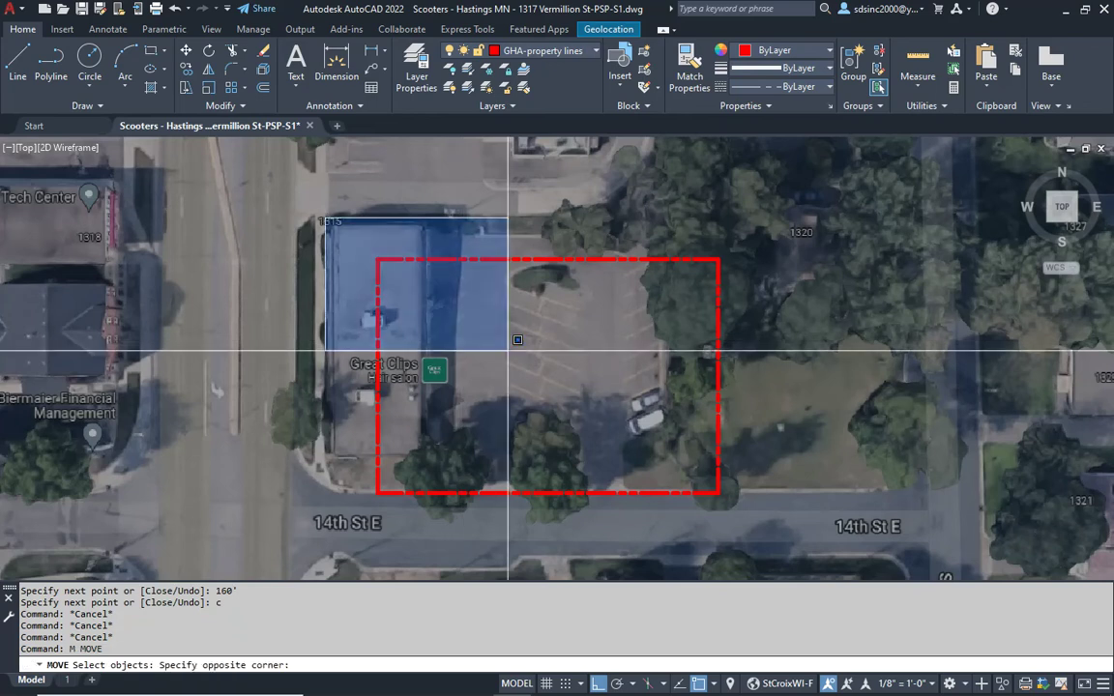
{"action": "left_click", "coordinate": [870, 566]}
{"action": "key", "text": "Return"}
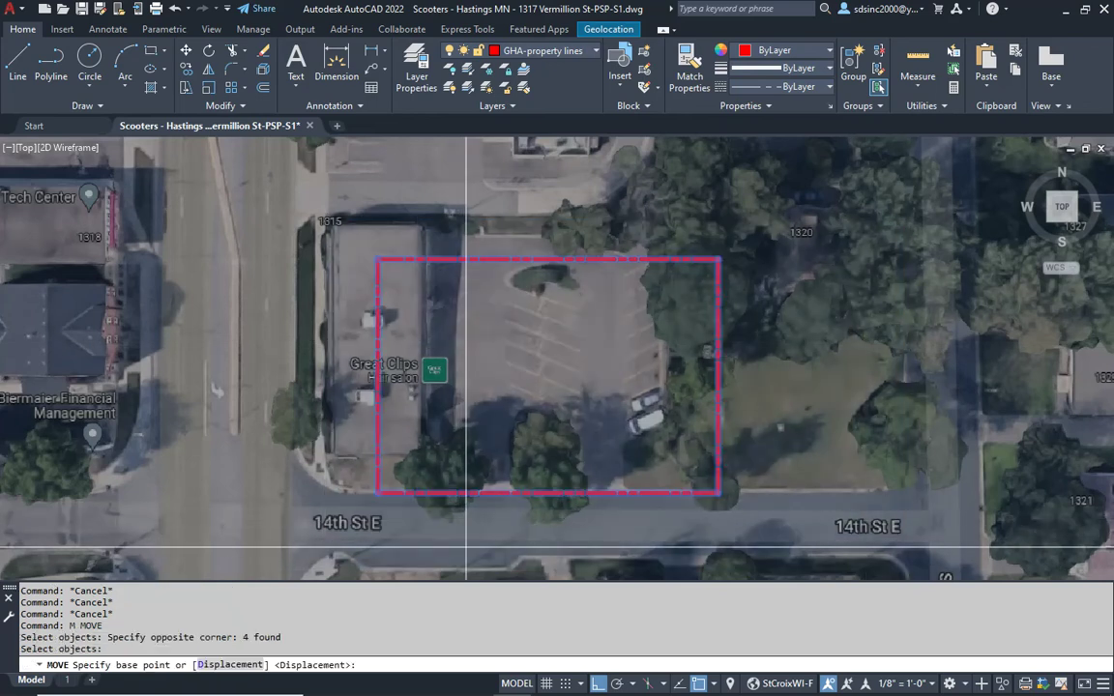
{"action": "middle_click_drag", "start_coordinate": [333, 407], "coordinate": [427, 419]}
{"action": "scroll", "coordinate": [434, 419], "scroll_direction": "up", "scroll_amount": 2}
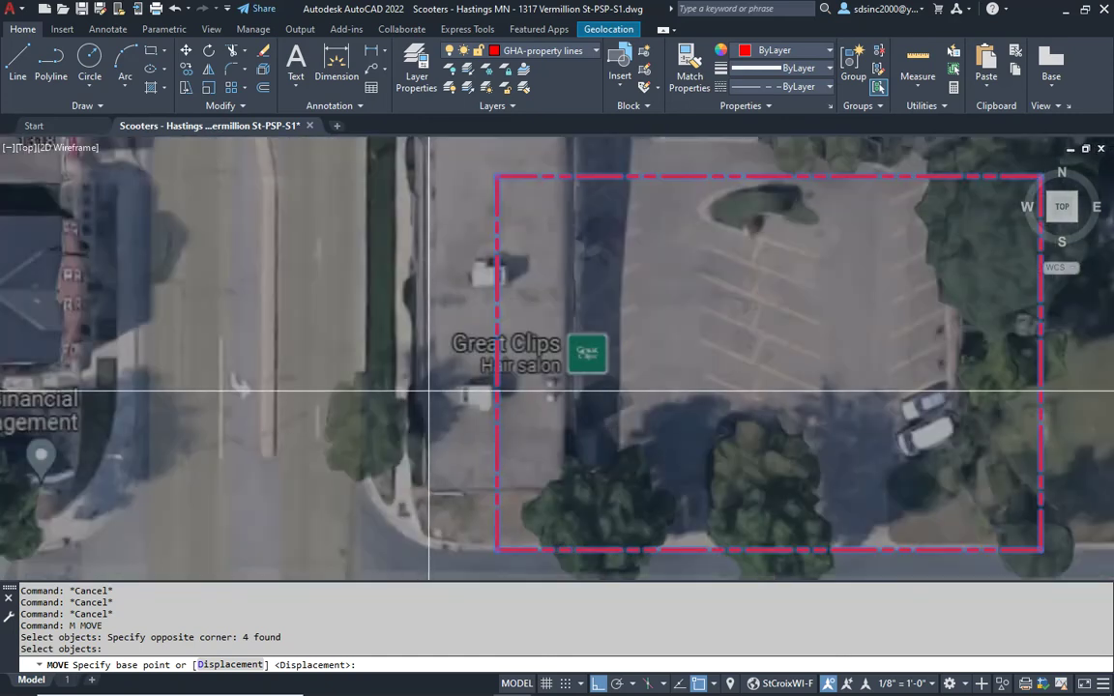
{"action": "middle_click_drag", "start_coordinate": [398, 393], "coordinate": [414, 427]}
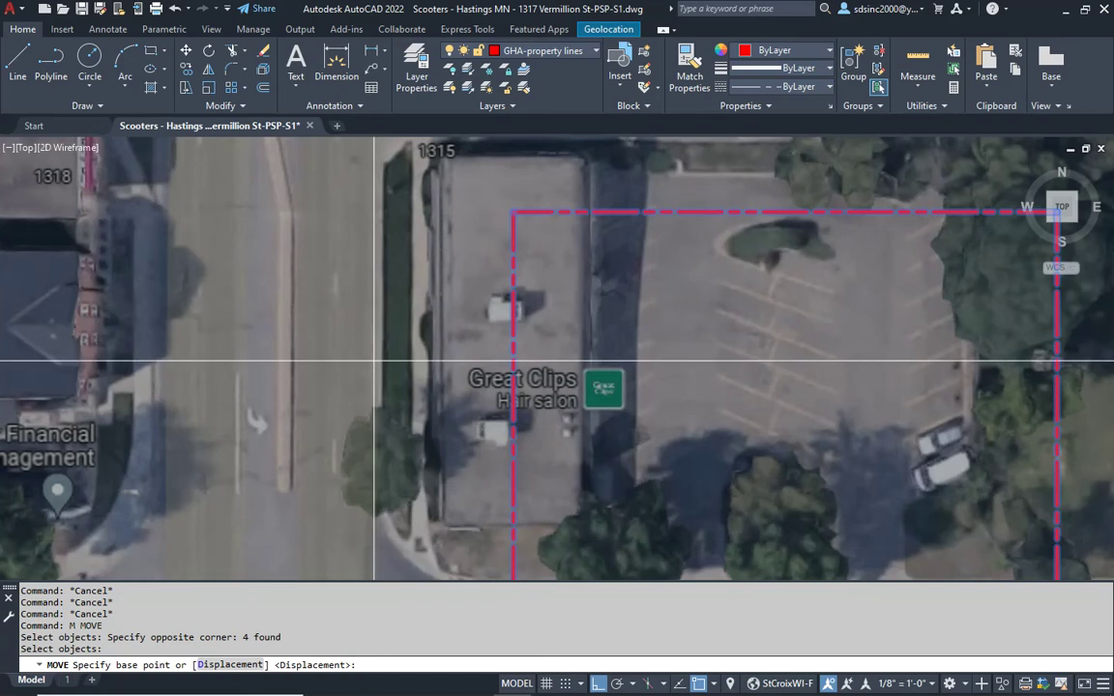
{"action": "scroll", "coordinate": [391, 329], "scroll_direction": "down", "scroll_amount": 2}
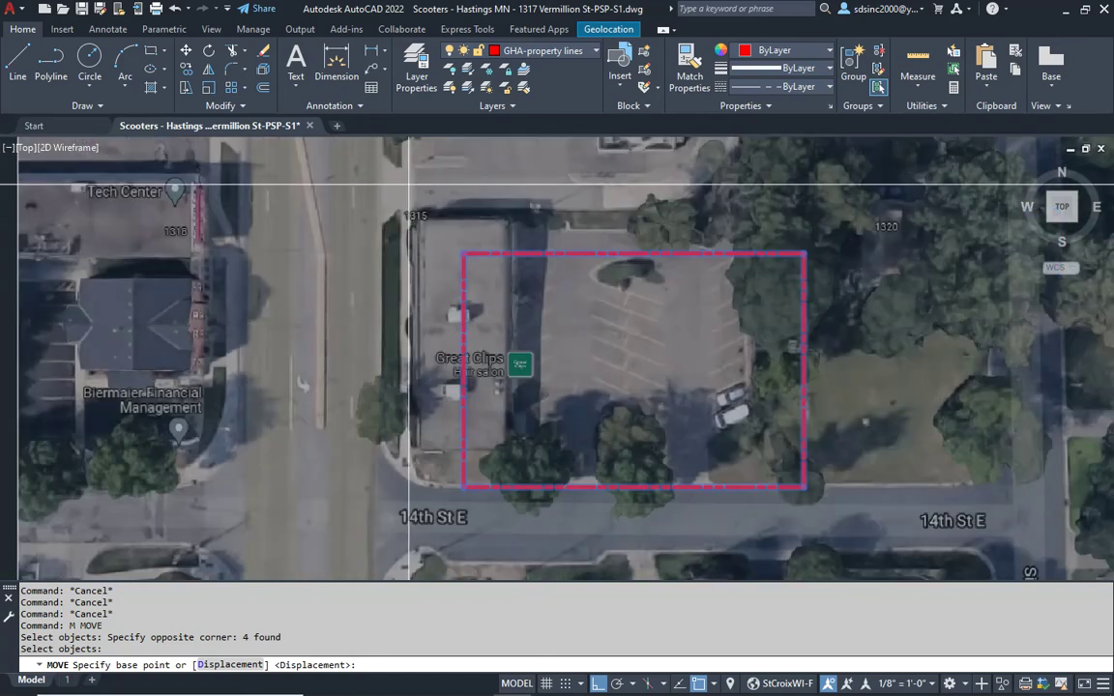
{"action": "key", "text": "Escape"}
{"action": "key", "text": "Escape"}
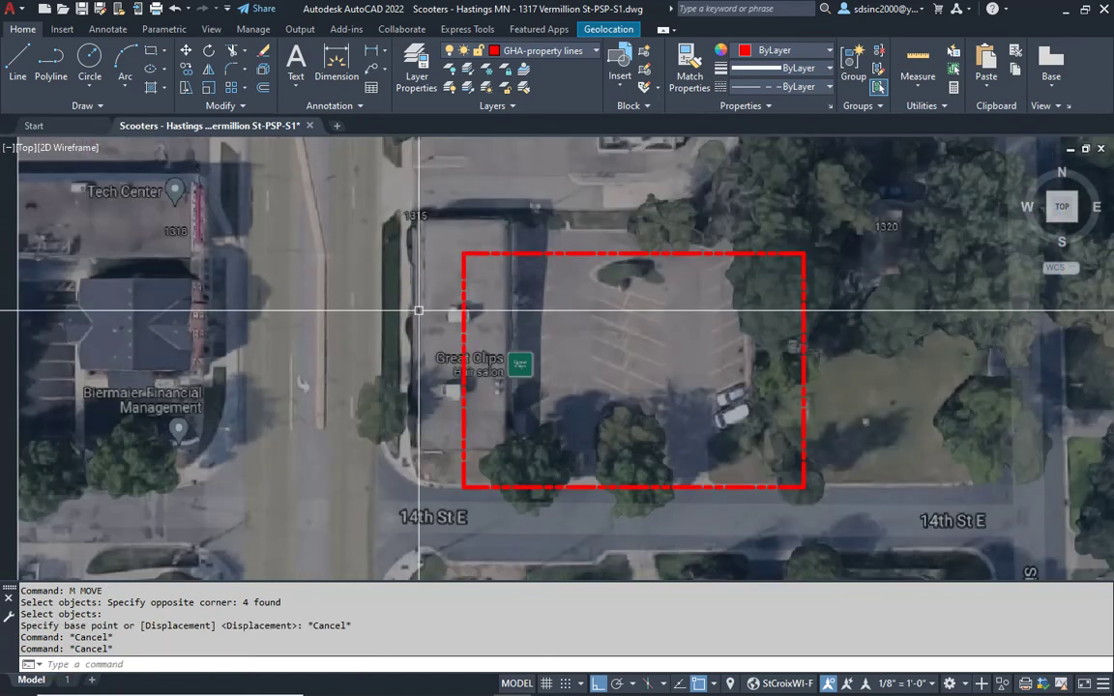
- Move the rectangle west so its left edge meets the 1315 building's west wall
{"action": "type", "text": "m"}
{"action": "key", "text": "Return"}
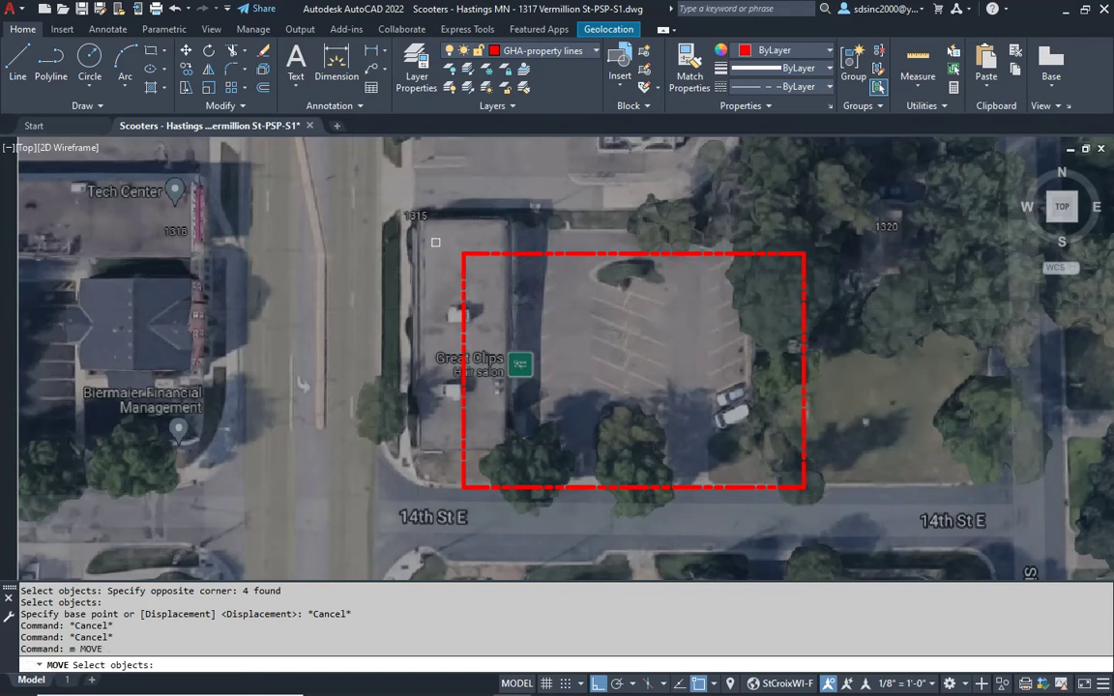
{"action": "left_click", "coordinate": [409, 194]}
{"action": "left_click", "coordinate": [840, 497]}
{"action": "scroll", "coordinate": [397, 278], "scroll_direction": "up", "scroll_amount": 2}
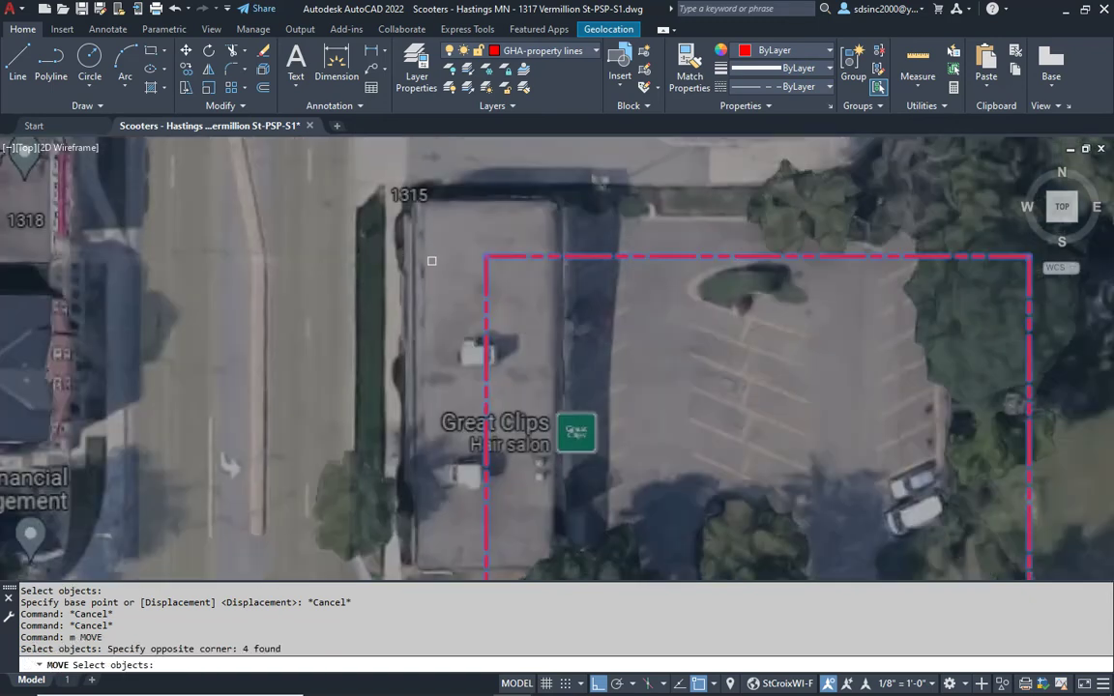
{"action": "key", "text": "Return"}
{"action": "left_click", "coordinate": [834, 406]}
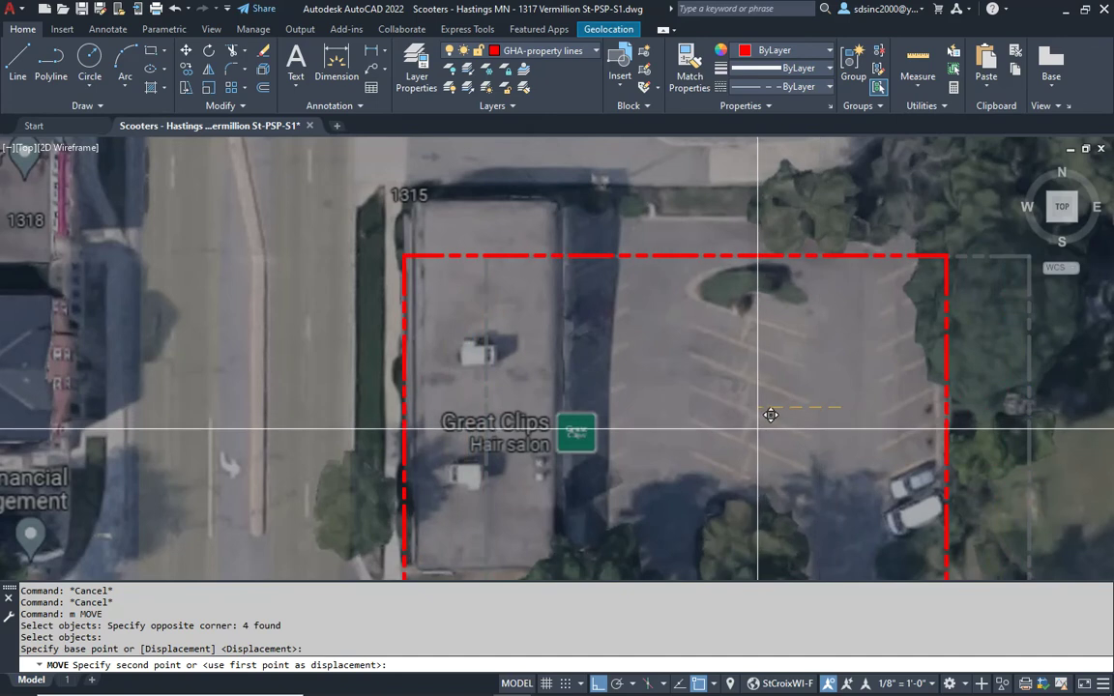
{"action": "left_click", "coordinate": [764, 418]}
{"action": "middle_click_drag", "start_coordinate": [778, 451], "coordinate": [689, 371]}
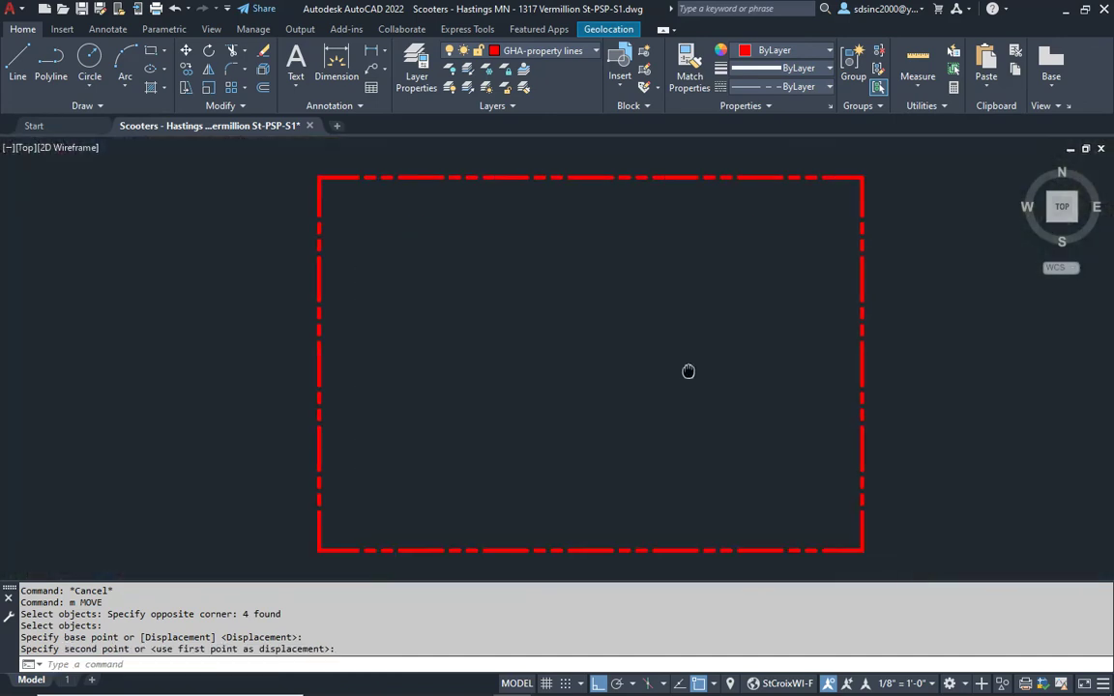
{"action": "scroll", "coordinate": [662, 362], "scroll_direction": "down", "scroll_amount": 2}
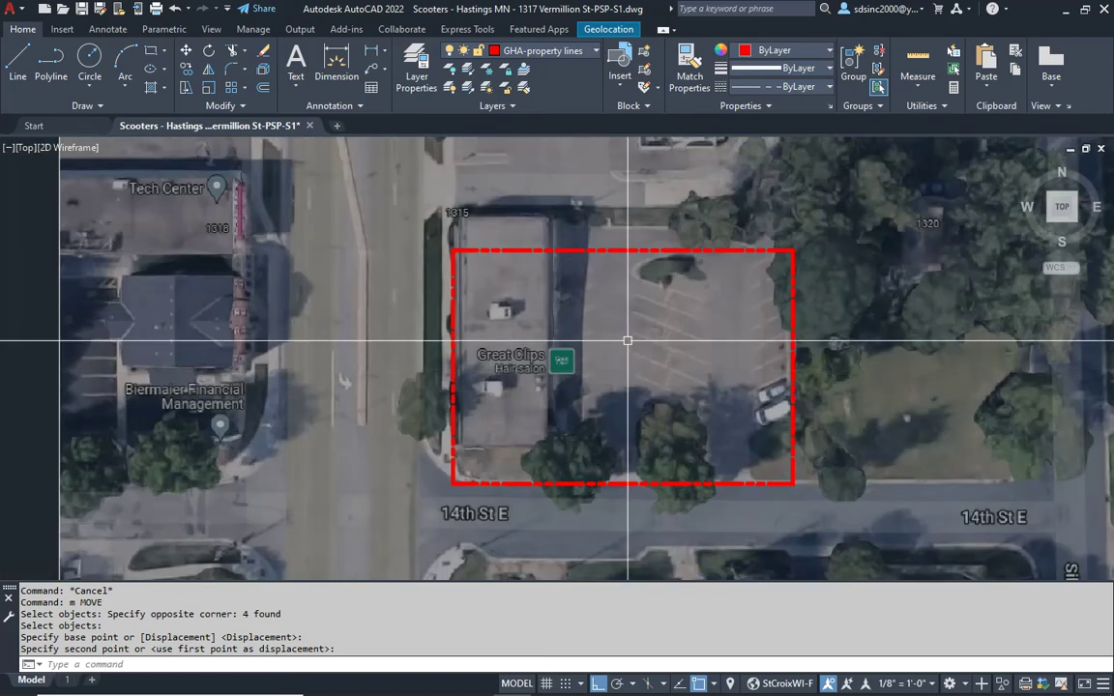
{"action": "type", "text": "m"}
{"action": "key", "text": "Return"}
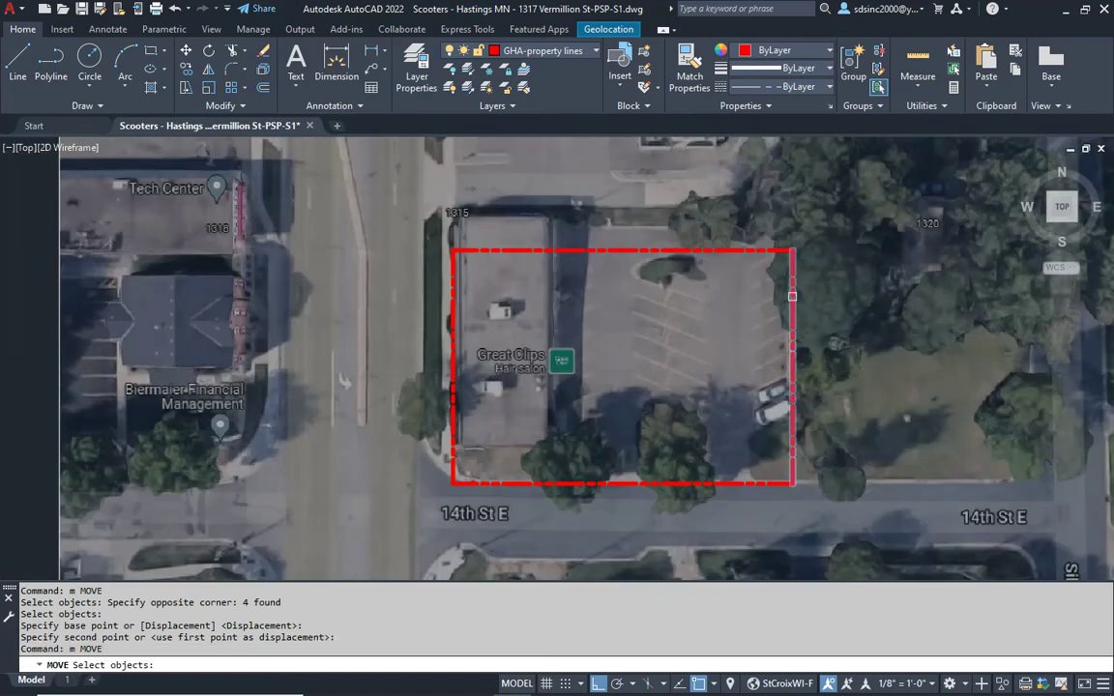
- Move the rectangle slightly north so its top edge follows the building's north side
{"action": "left_click", "coordinate": [424, 223]}
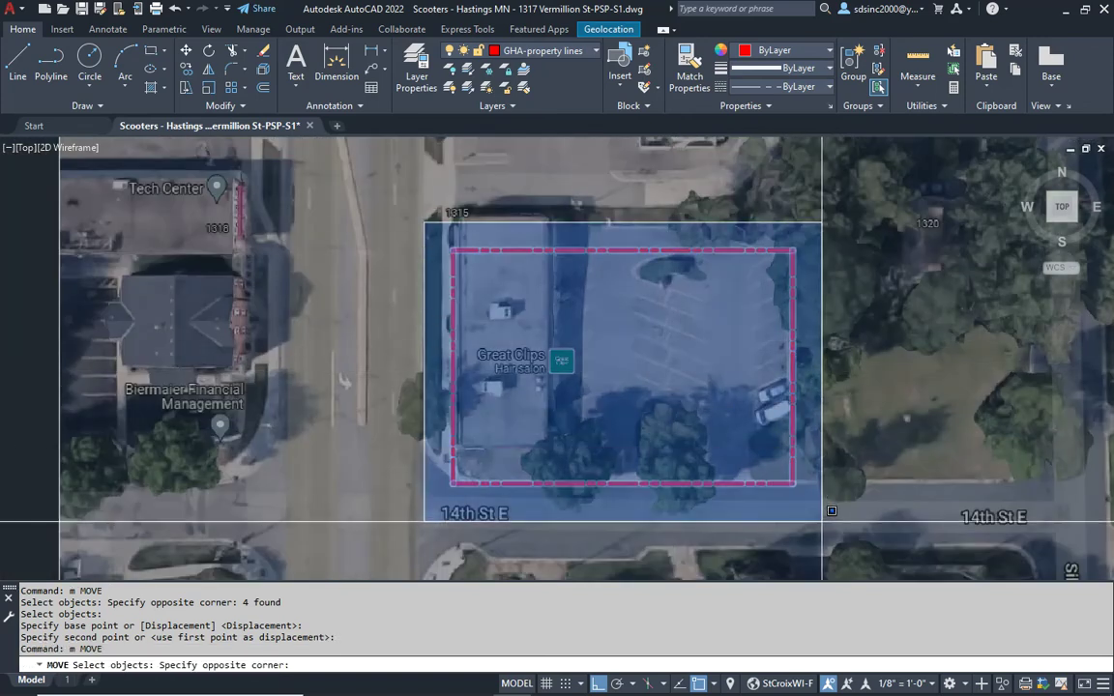
{"action": "left_click", "coordinate": [820, 525]}
{"action": "key", "text": "Return"}
{"action": "middle_click_drag", "start_coordinate": [839, 241], "coordinate": [827, 333]}
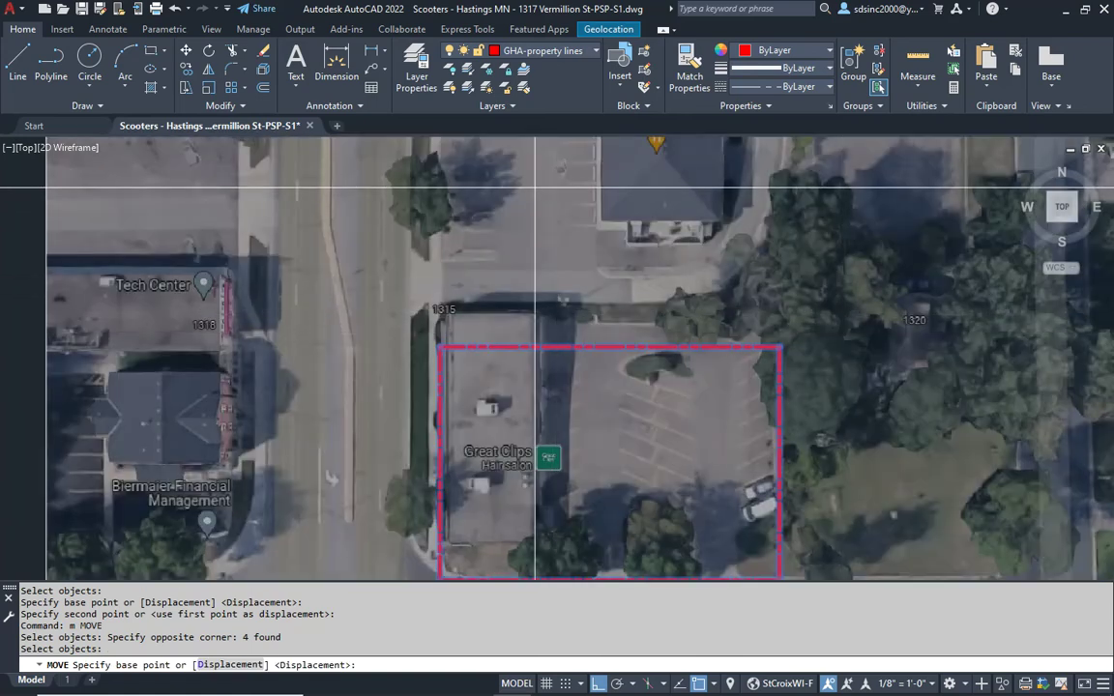
{"action": "left_click", "coordinate": [903, 410]}
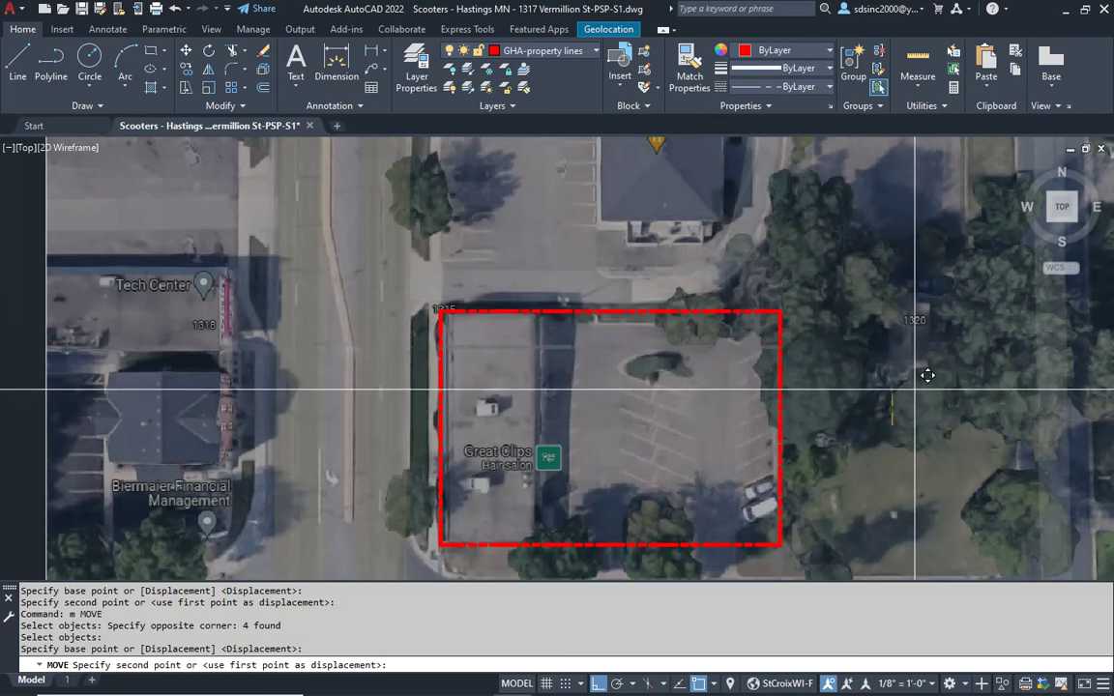
{"action": "left_click", "coordinate": [917, 391]}
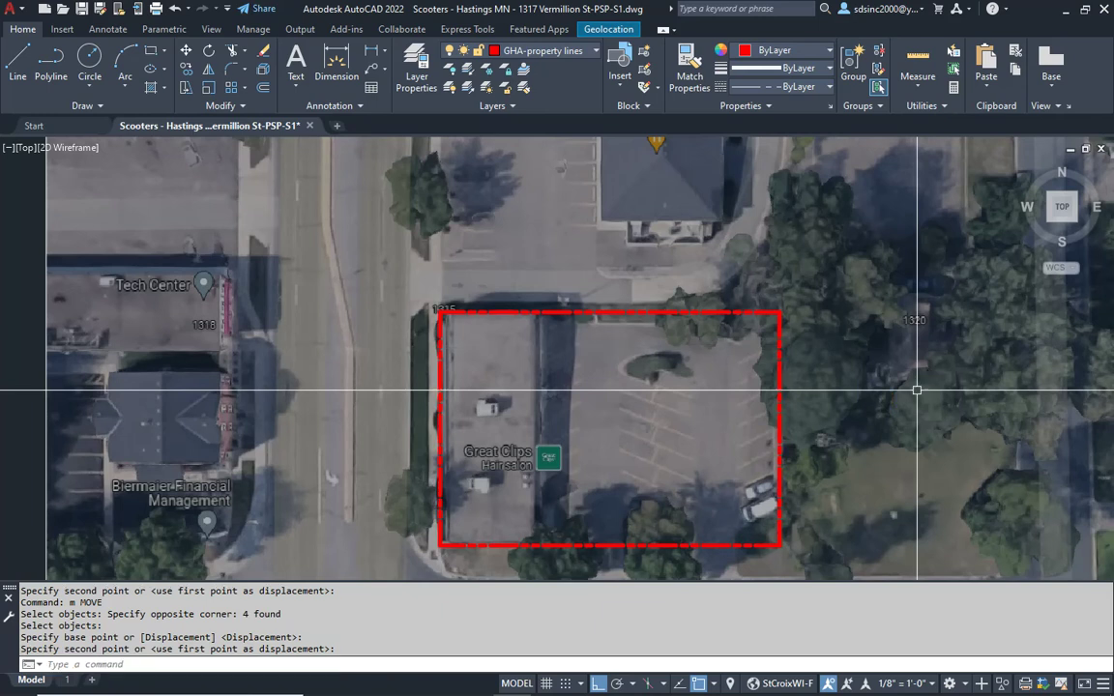
- Pan and zoom around the lot to check the rectangle's alignment along 14th St E
{"action": "middle_click_drag", "start_coordinate": [887, 477], "coordinate": [883, 355]}
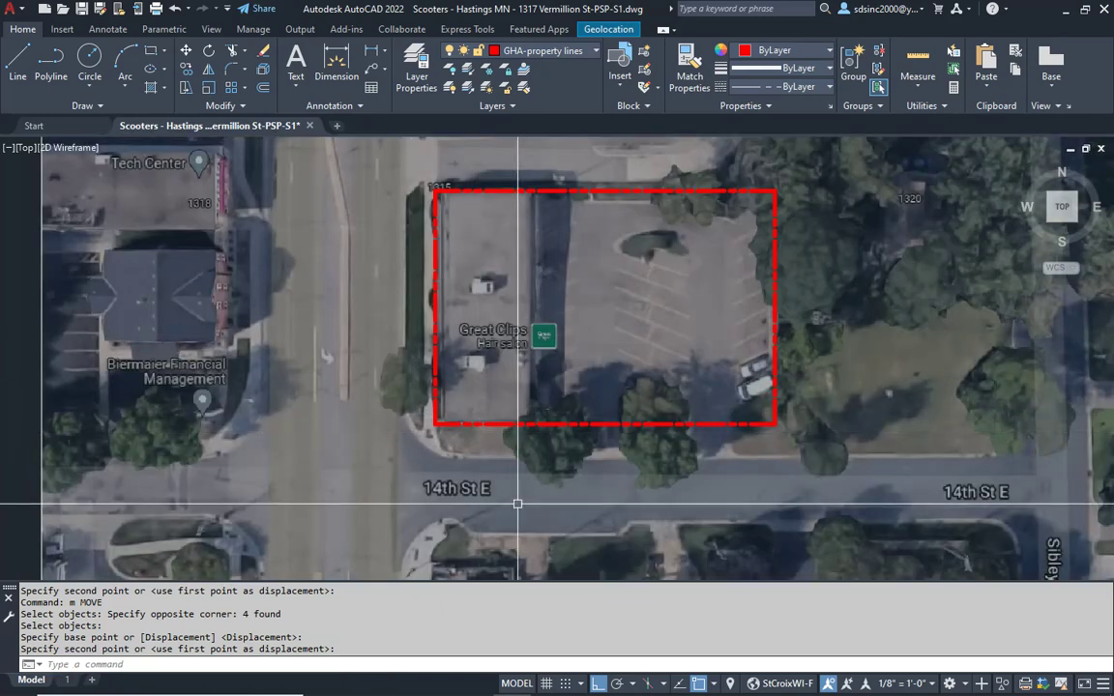
{"action": "middle_click_drag", "start_coordinate": [514, 515], "coordinate": [522, 410]}
{"action": "scroll", "coordinate": [489, 356], "scroll_direction": "up", "scroll_amount": 4}
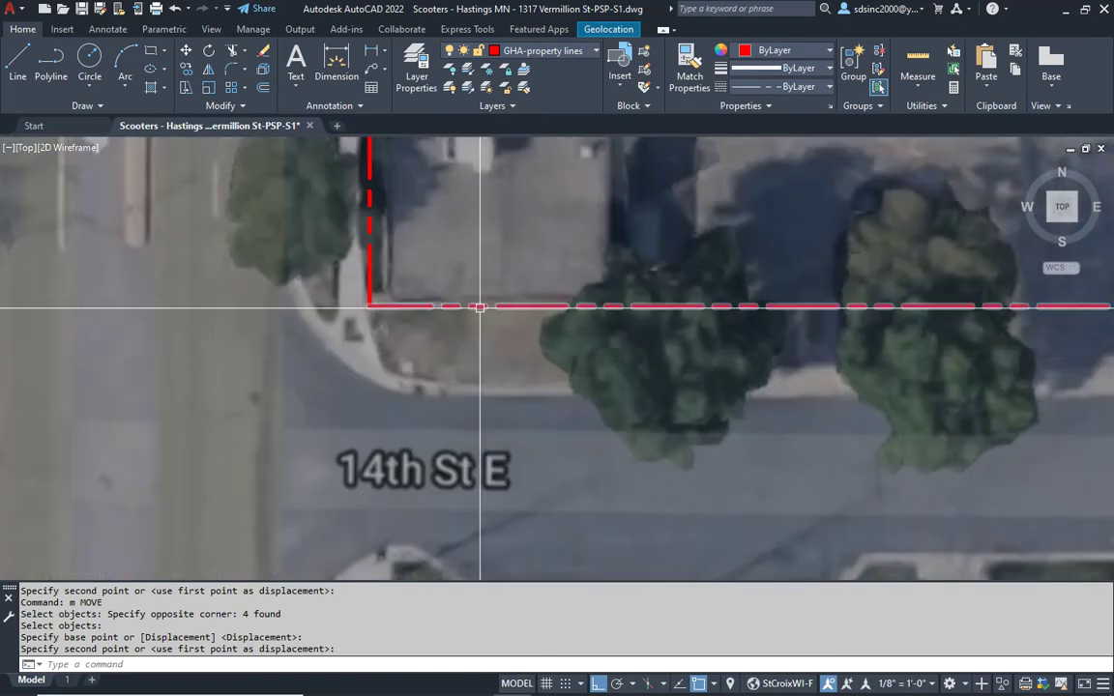
{"action": "scroll", "coordinate": [459, 348], "scroll_direction": "down", "scroll_amount": 3}
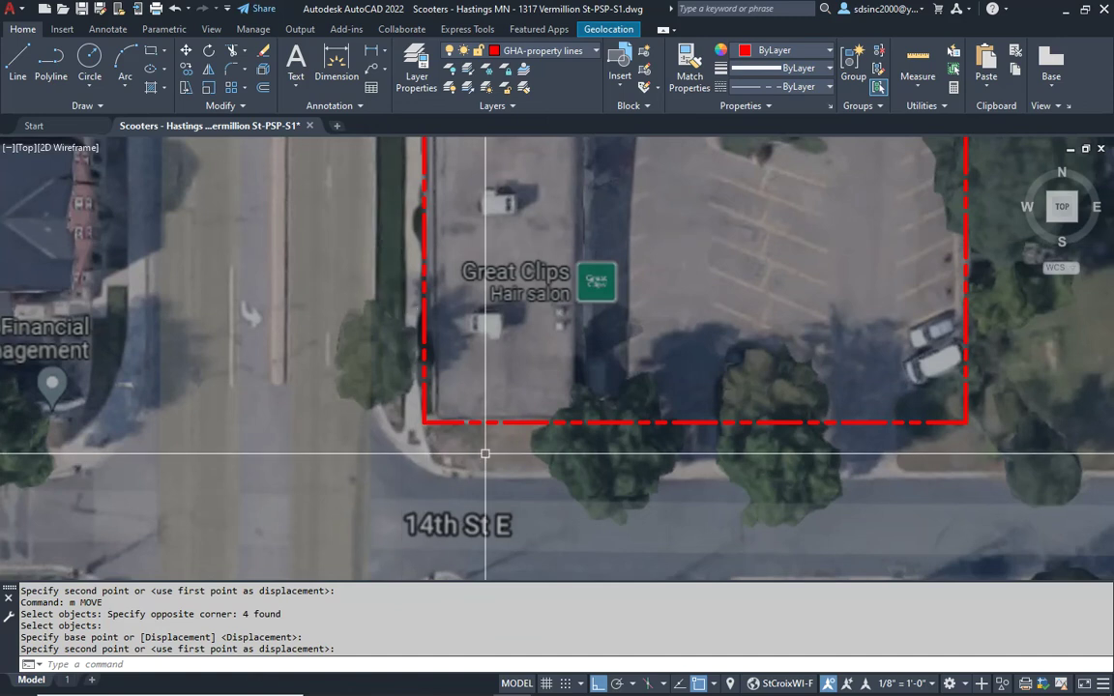
{"action": "middle_click_drag", "start_coordinate": [833, 453], "coordinate": [708, 469]}
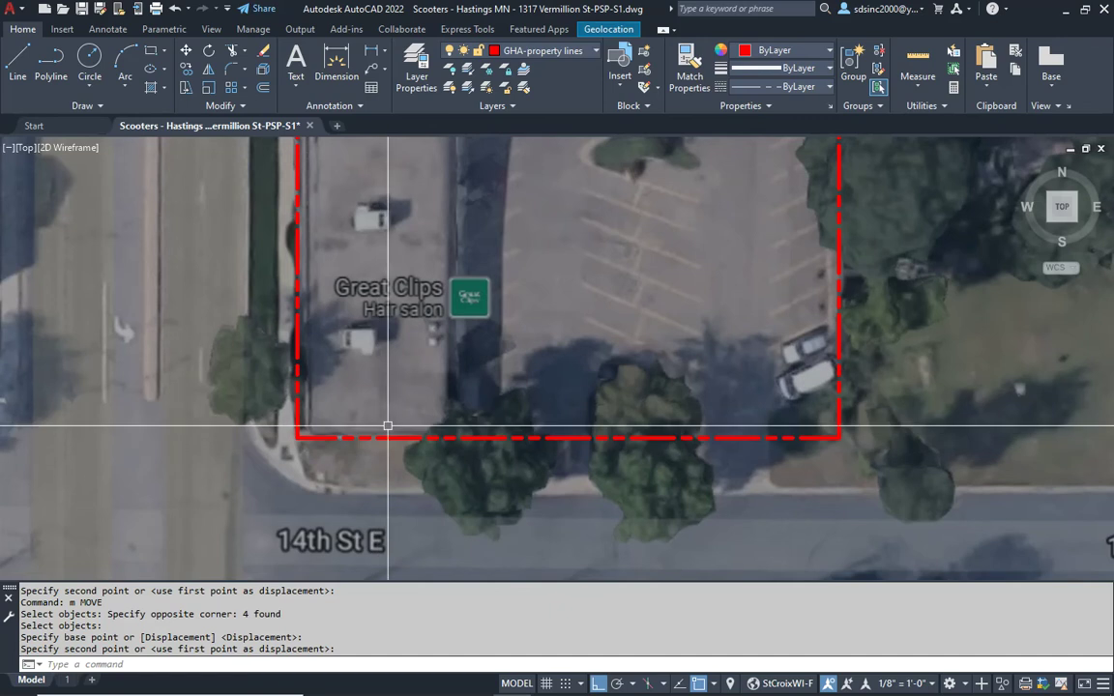
{"action": "middle_click_drag", "start_coordinate": [812, 204], "coordinate": [799, 367]}
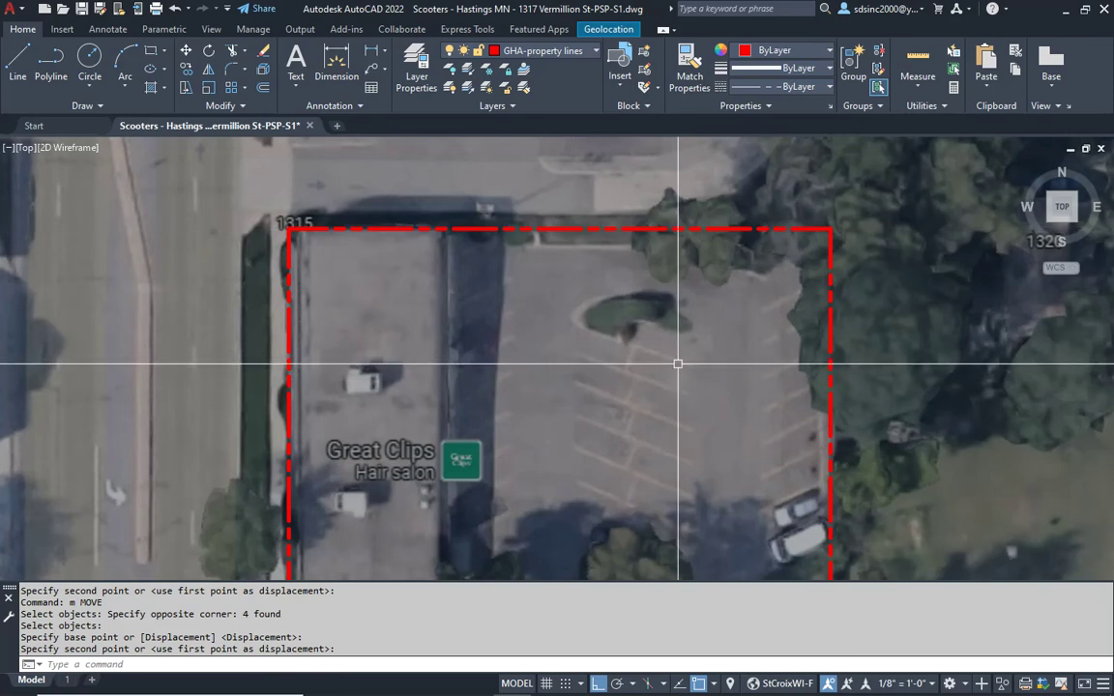
{"action": "scroll", "coordinate": [678, 363], "scroll_direction": "down", "scroll_amount": 2}
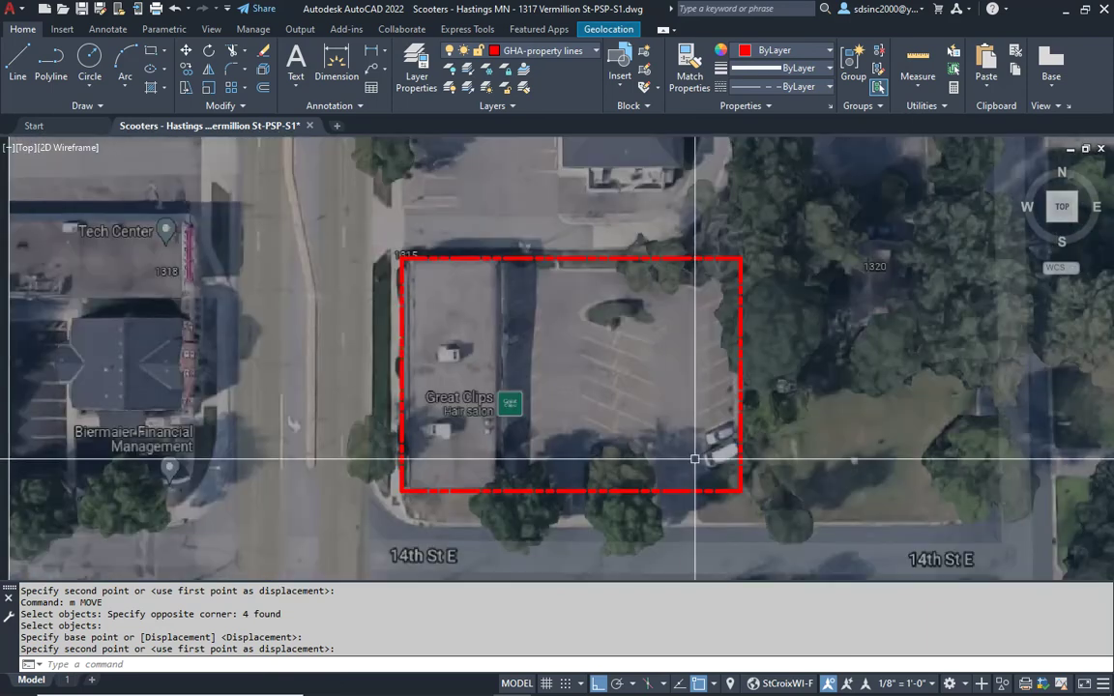
{"action": "middle_click_drag", "start_coordinate": [785, 528], "coordinate": [778, 524]}
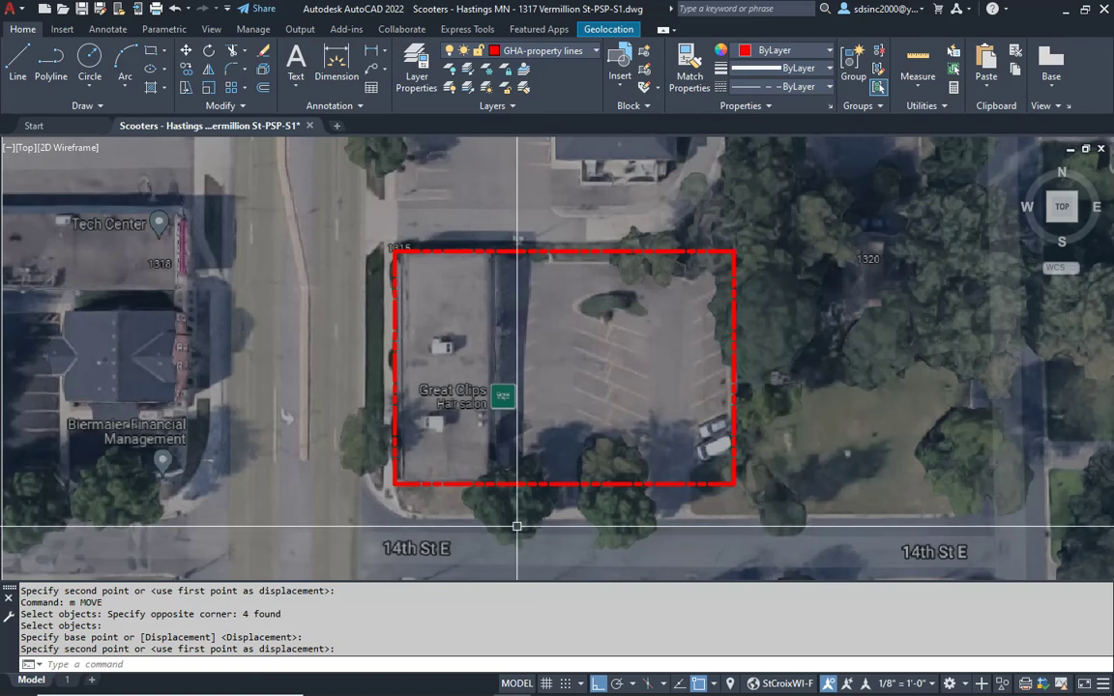
{"action": "middle_click_drag", "start_coordinate": [530, 445], "coordinate": [580, 443]}
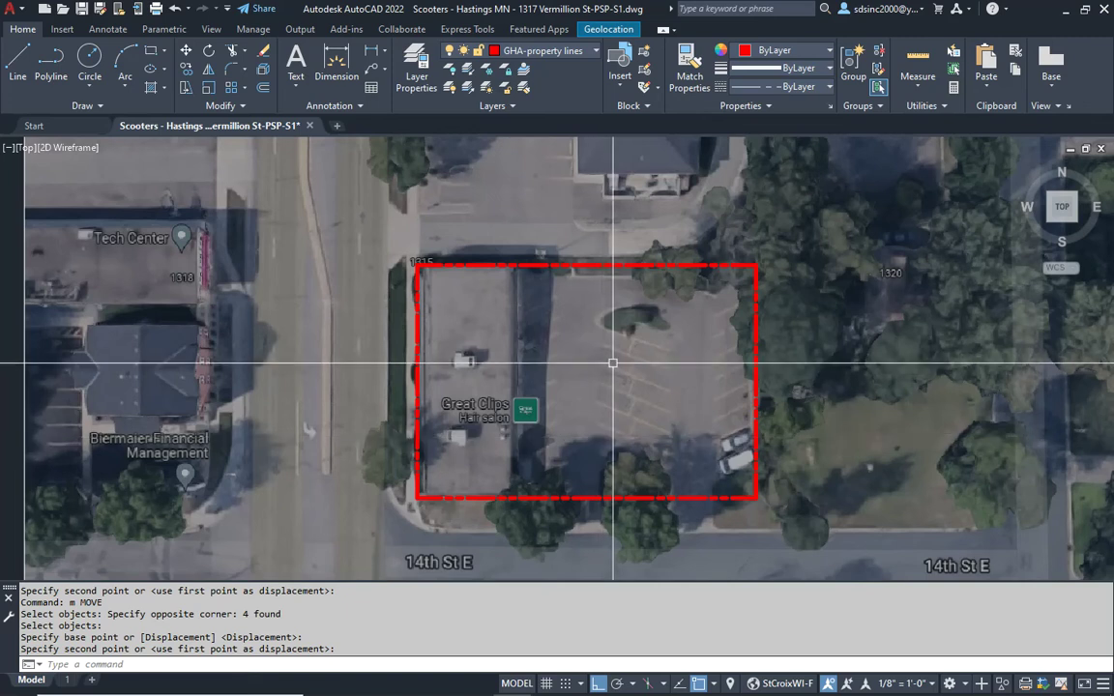
{"action": "middle_click_drag", "start_coordinate": [552, 417], "coordinate": [552, 394]}
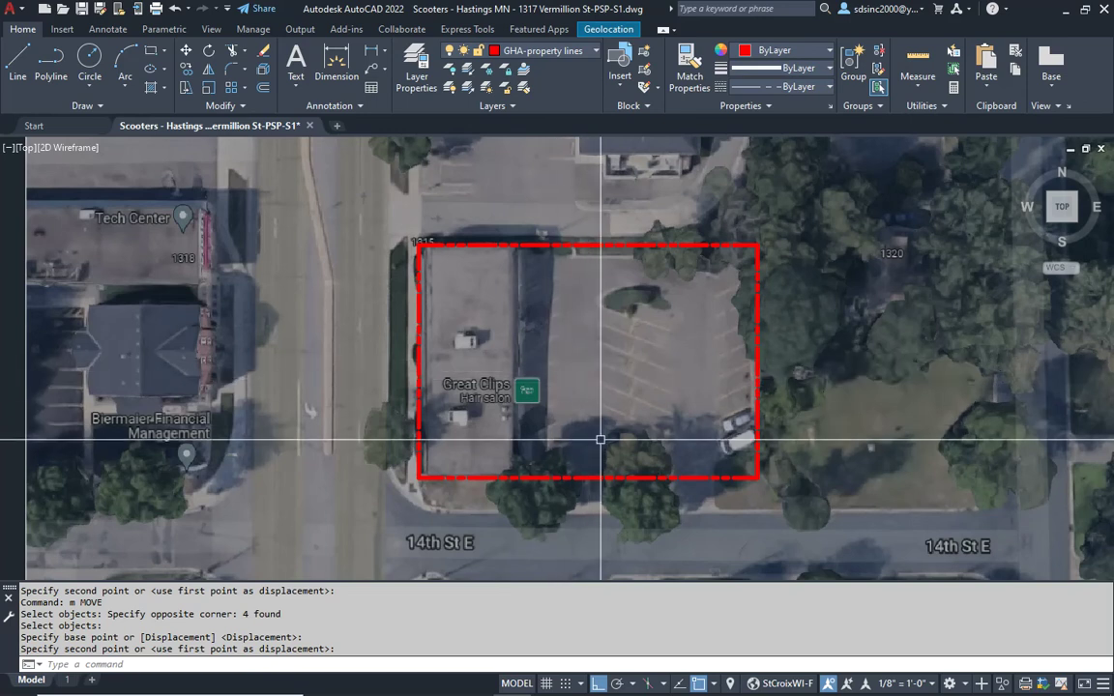
{"action": "middle_click_drag", "start_coordinate": [392, 400], "coordinate": [468, 395]}
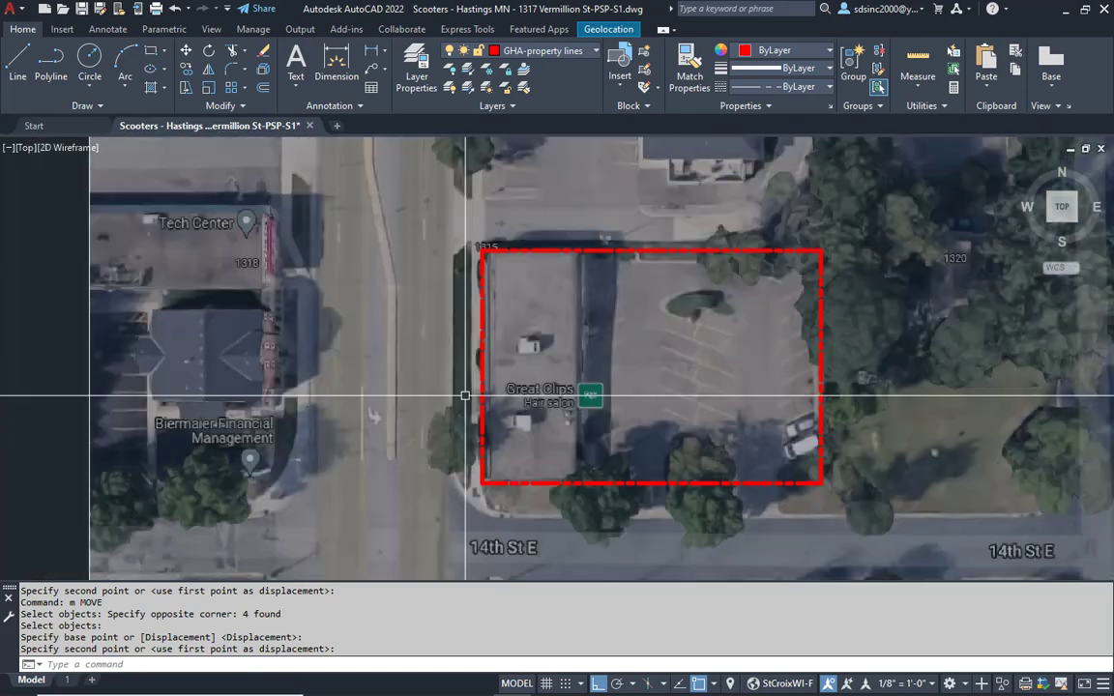
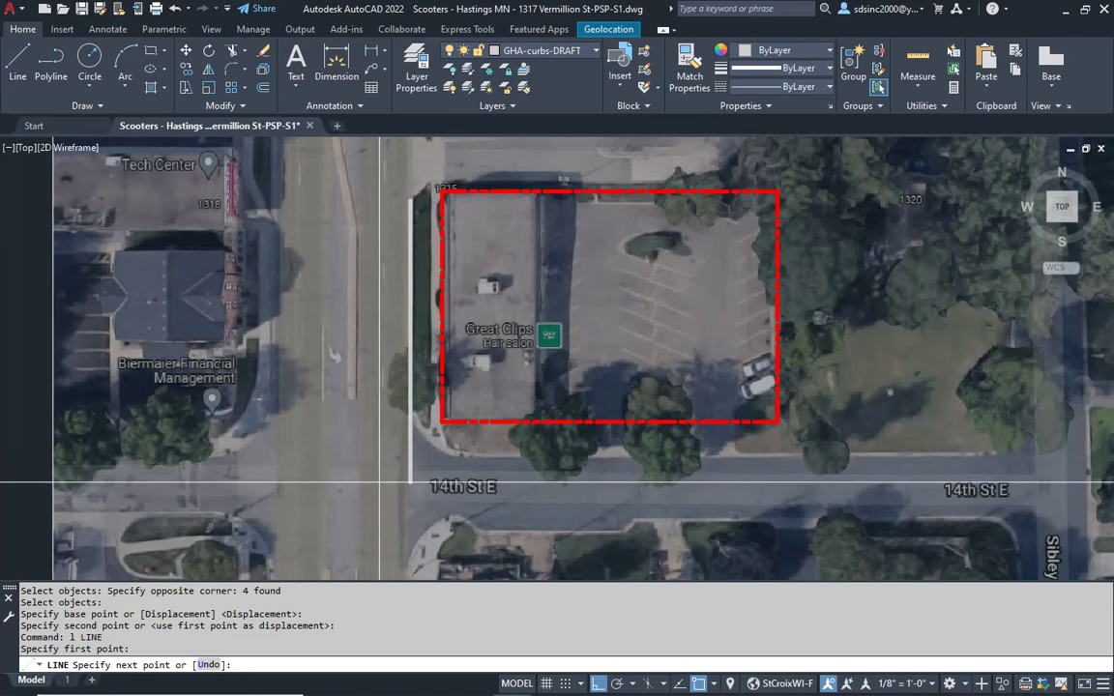
- Extend the white curb line to the southwest corner and east along 14th St E
{"action": "scroll", "coordinate": [386, 481], "scroll_direction": "up", "scroll_amount": 4}
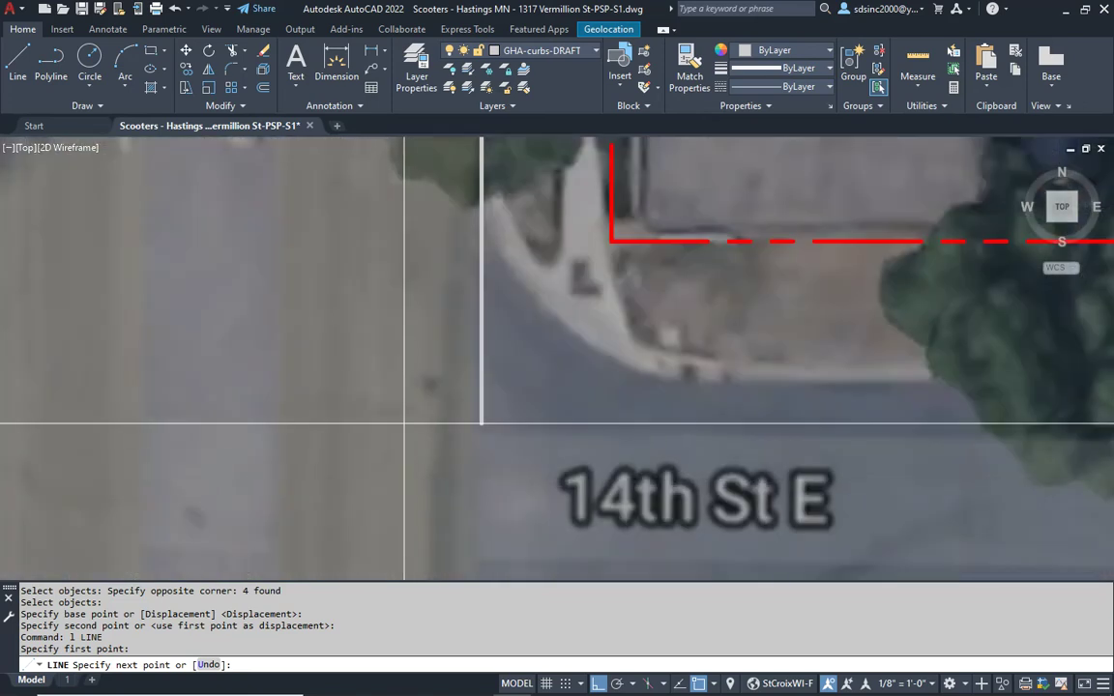
{"action": "left_click", "coordinate": [400, 376]}
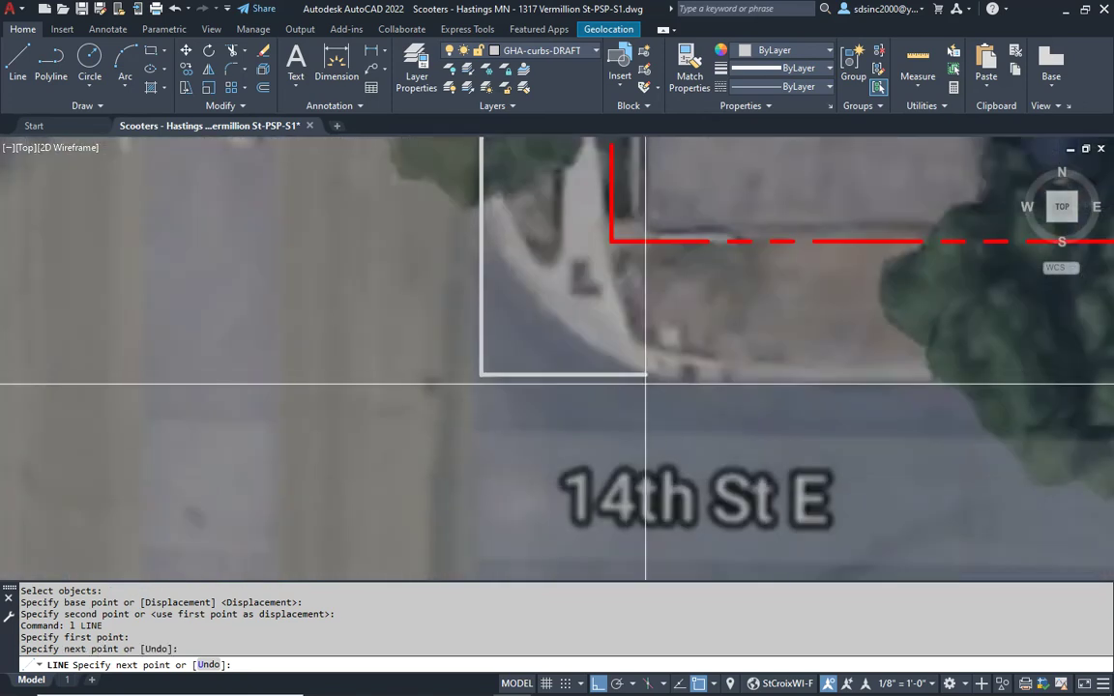
{"action": "middle_click_drag", "start_coordinate": [870, 373], "coordinate": [353, 387]}
{"action": "scroll", "coordinate": [353, 387], "scroll_direction": "down", "scroll_amount": 4}
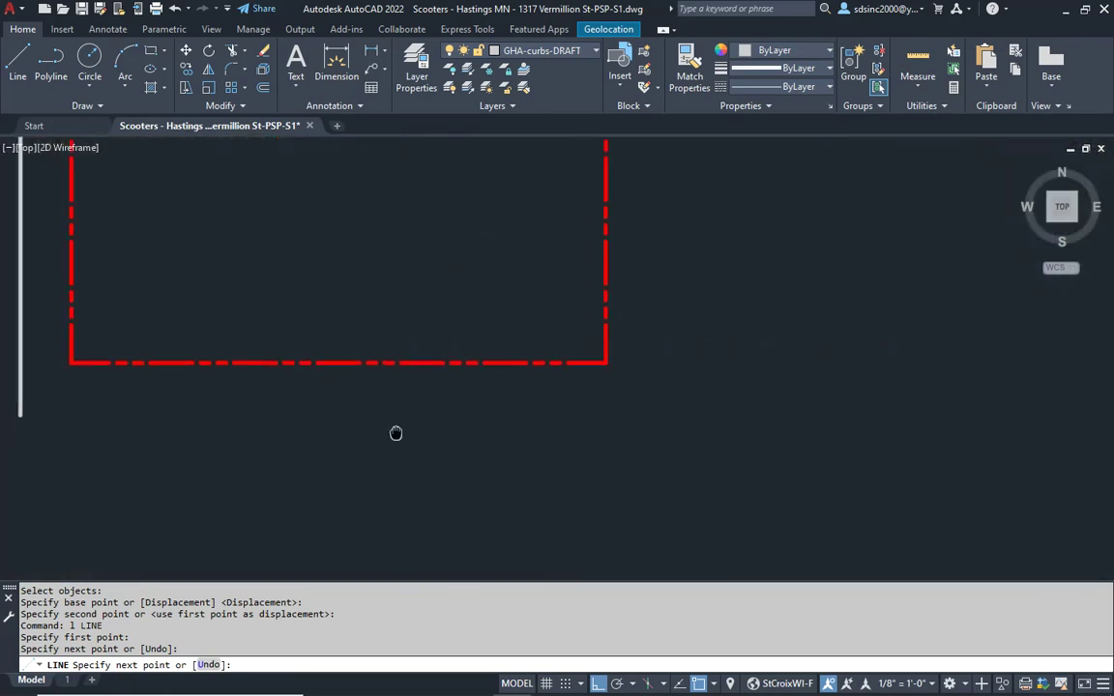
{"action": "middle_click_drag", "start_coordinate": [529, 422], "coordinate": [387, 437]}
{"action": "scroll", "coordinate": [668, 441], "scroll_direction": "up", "scroll_amount": 2}
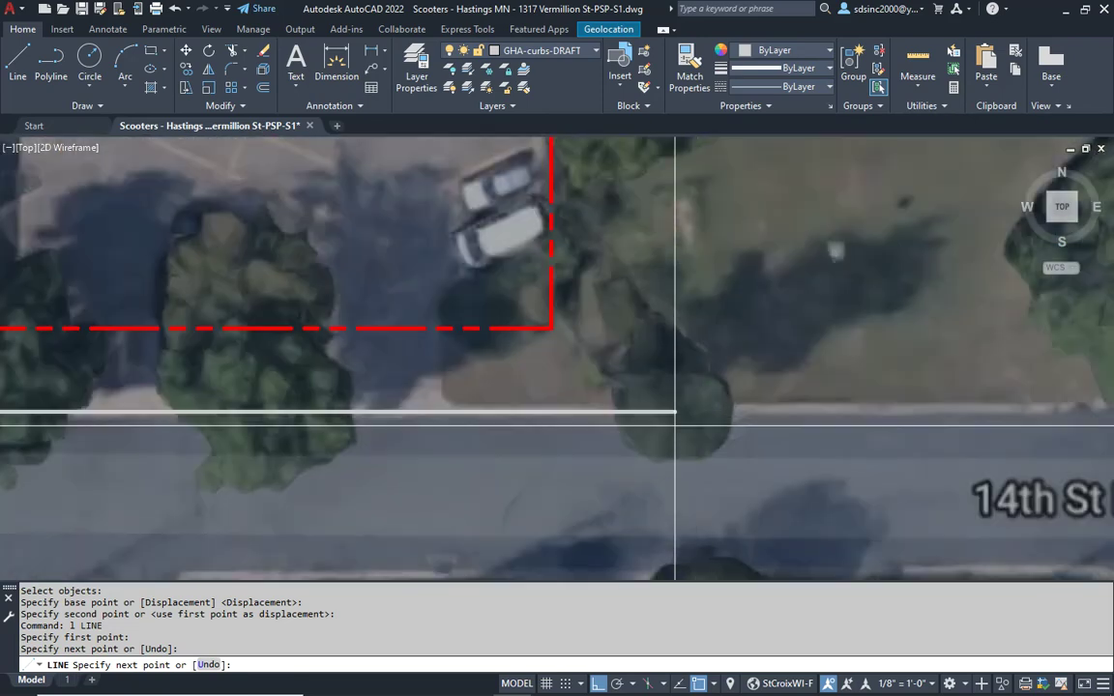
{"action": "left_click", "coordinate": [774, 417]}
{"action": "key", "text": "Return"}
- Pan back toward the southwest corner and clear any active command
{"action": "middle_click_drag", "start_coordinate": [546, 334], "coordinate": [758, 340]}
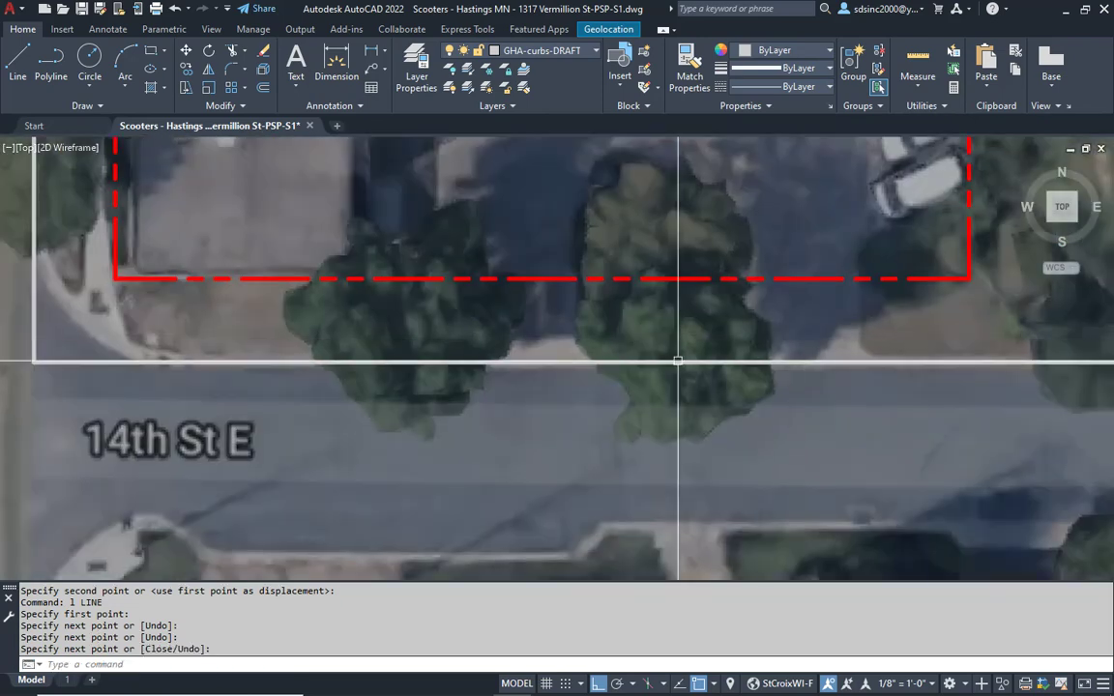
{"action": "middle_click_drag", "start_coordinate": [306, 341], "coordinate": [498, 402]}
{"action": "key", "text": "Escape"}
{"action": "key", "text": "Escape"}
{"action": "scroll", "coordinate": [501, 418], "scroll_direction": "up", "scroll_amount": 2}
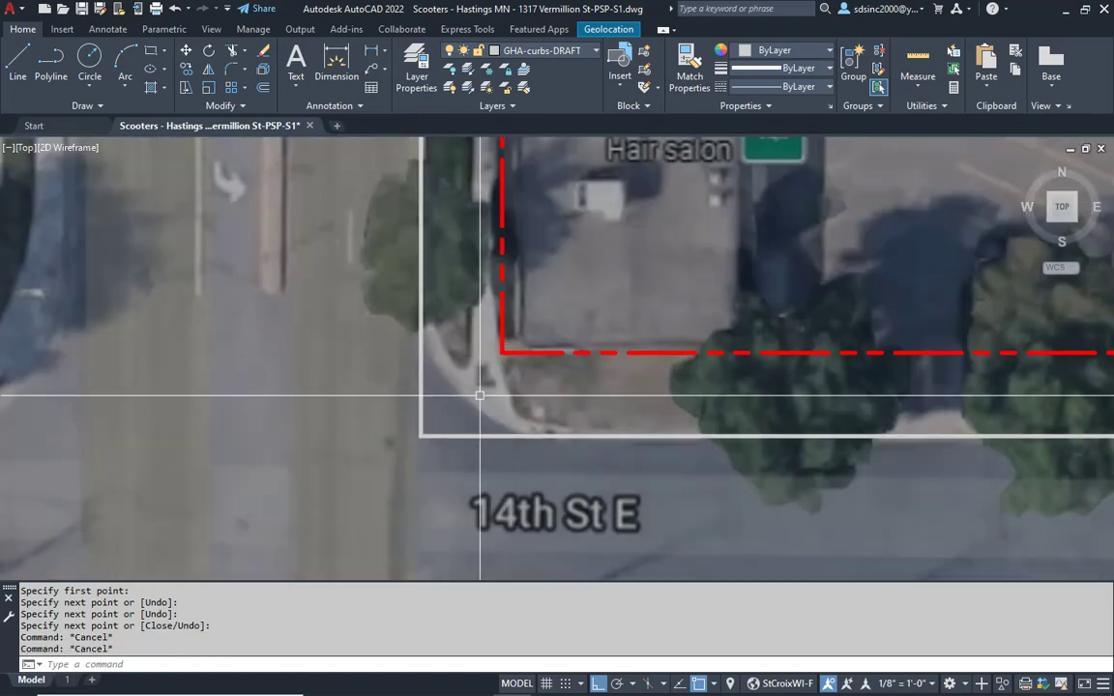
{"action": "key", "text": "Escape"}
{"action": "key", "text": "Escape"}
{"action": "key", "text": "Escape"}
- Try a 20' fillet on the south and west curb lines, then cancel it
{"action": "type", "text": "f"}
{"action": "key", "text": "Return"}
{"action": "type", "text": "r"}
{"action": "key", "text": "Return"}
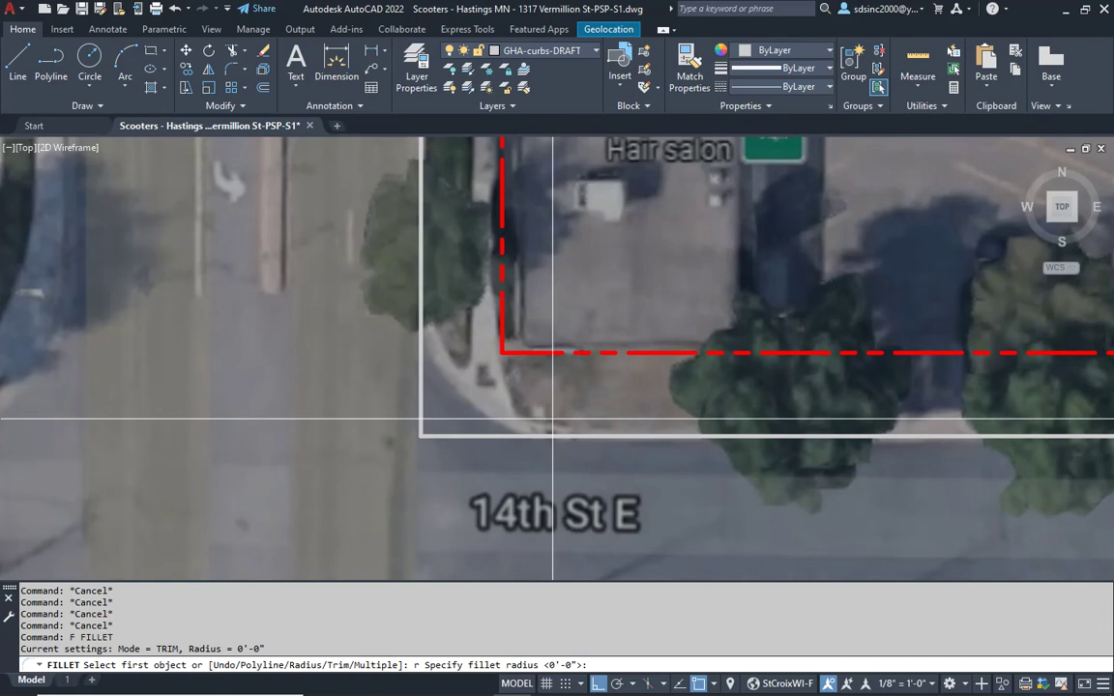
{"action": "type", "text": "20'"}
{"action": "key", "text": "Return"}
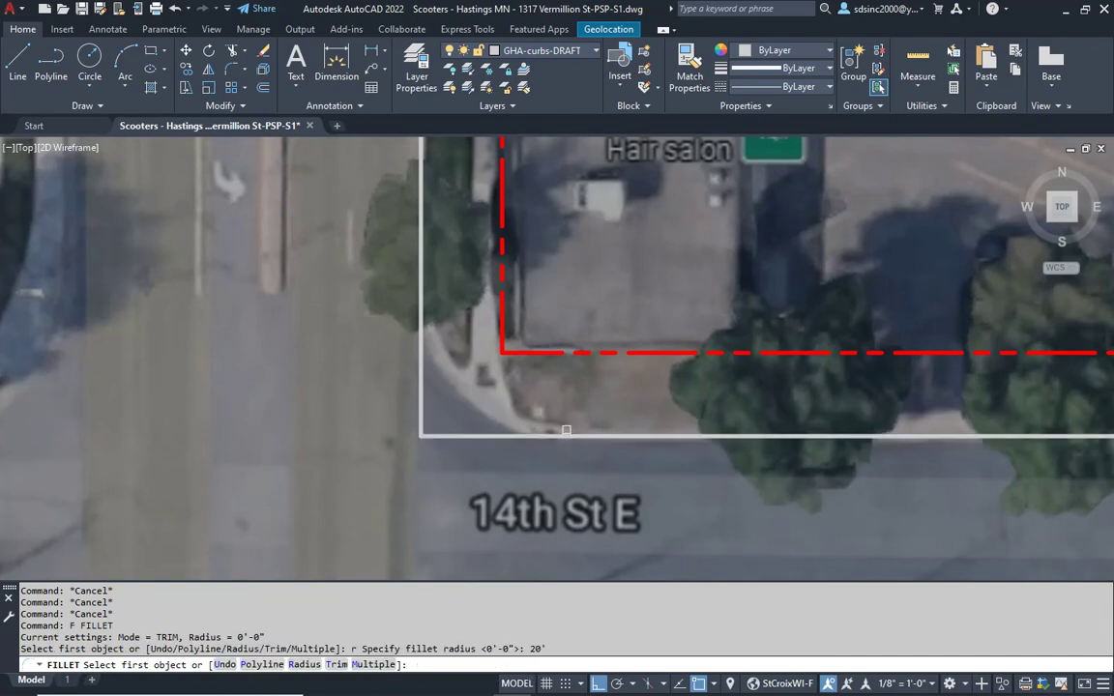
{"action": "left_click", "coordinate": [561, 435]}
{"action": "left_click", "coordinate": [423, 335]}
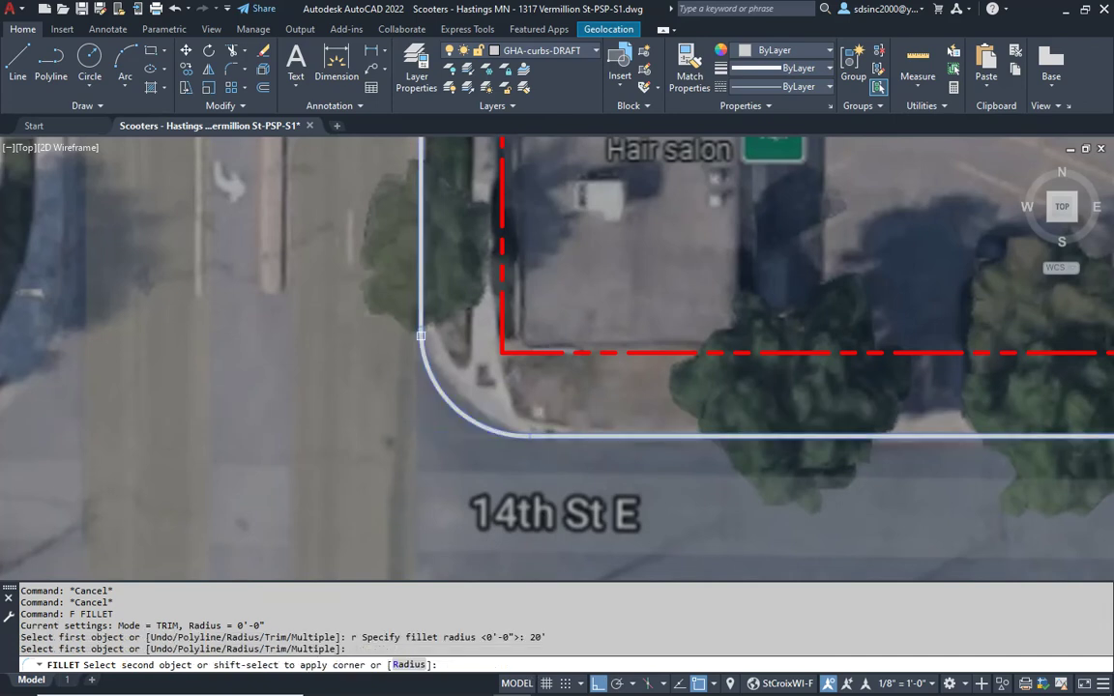
{"action": "key", "text": "Escape"}
{"action": "key", "text": "Escape"}
{"action": "key", "text": "Escape"}
{"action": "key", "text": "Escape"}
- Round the southwest curb corner with a 30' fillet between the south and west lines
{"action": "type", "text": "f"}
{"action": "key", "text": "Return"}
{"action": "type", "text": "r"}
{"action": "key", "text": "Return"}
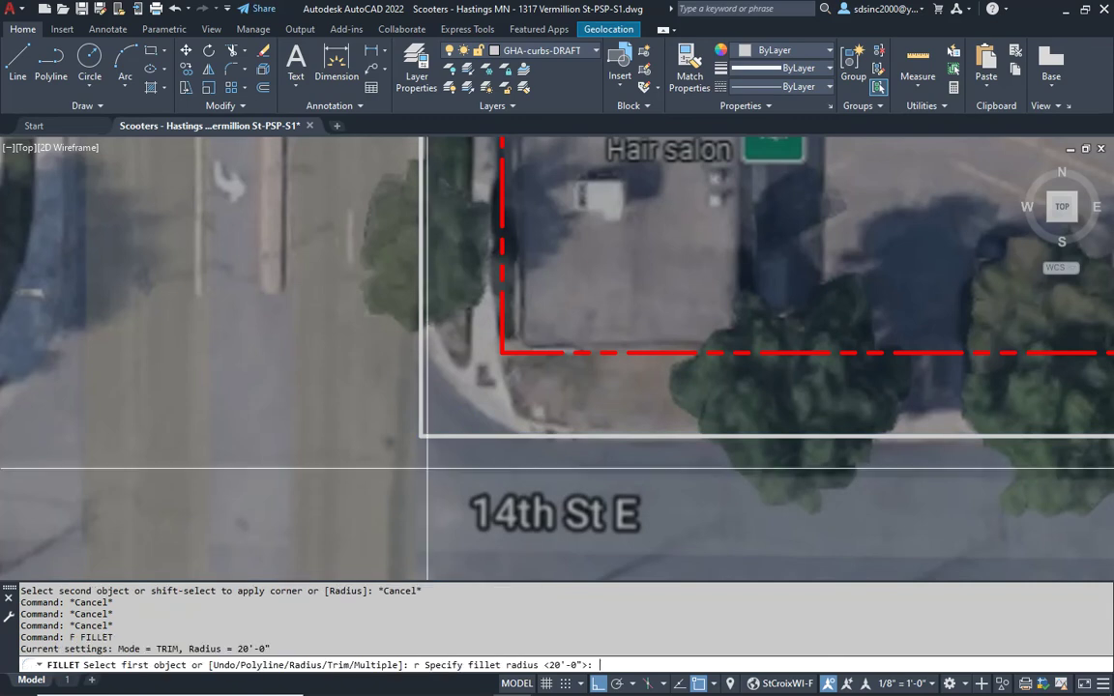
{"action": "type", "text": "30'"}
{"action": "key", "text": "Return"}
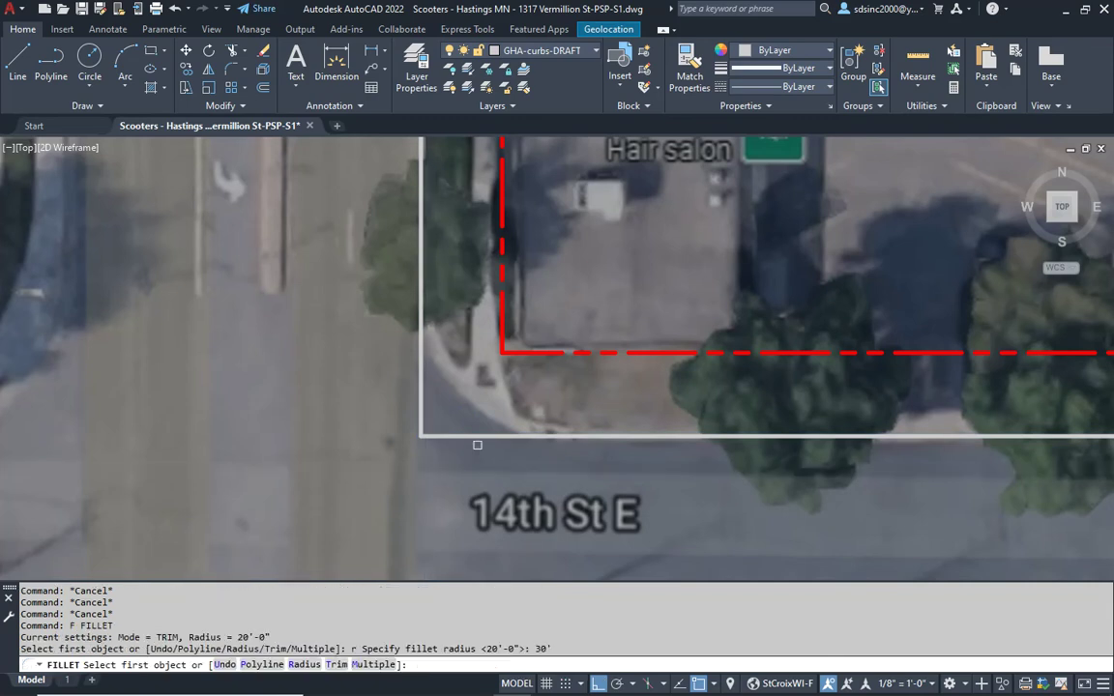
{"action": "left_click", "coordinate": [468, 435]}
{"action": "left_click", "coordinate": [425, 341]}
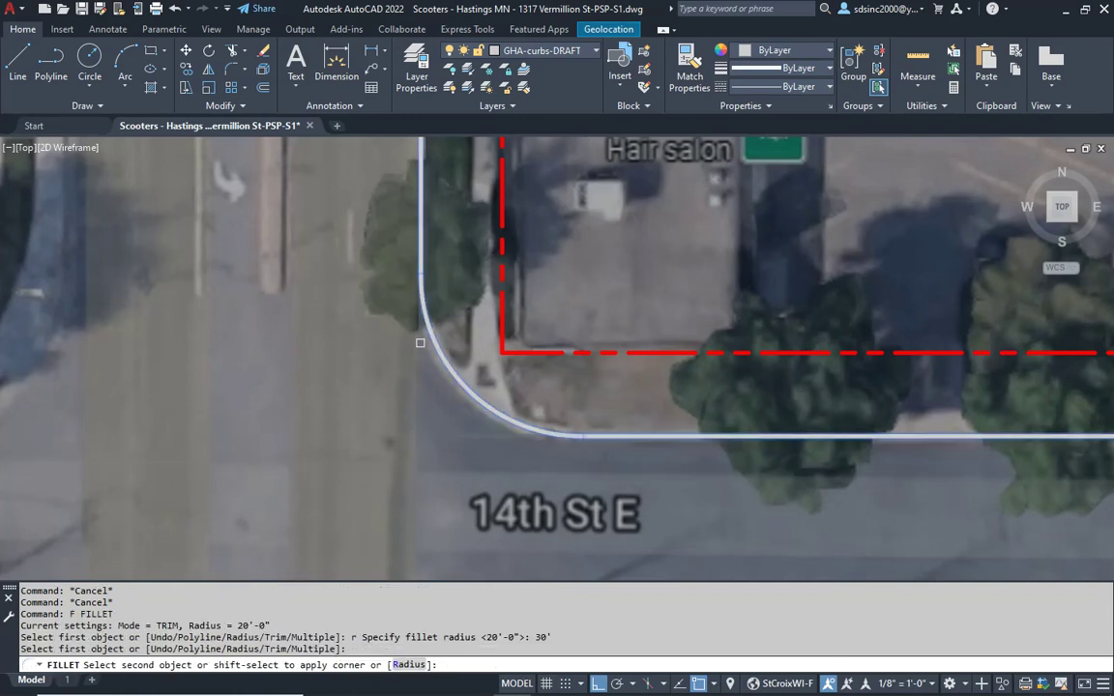
- Draw the north curb line from west of the building to past the 1315 label
{"action": "middle_click_drag", "start_coordinate": [447, 448], "coordinate": [530, 464]}
{"action": "scroll", "coordinate": [531, 463], "scroll_direction": "down", "scroll_amount": 5}
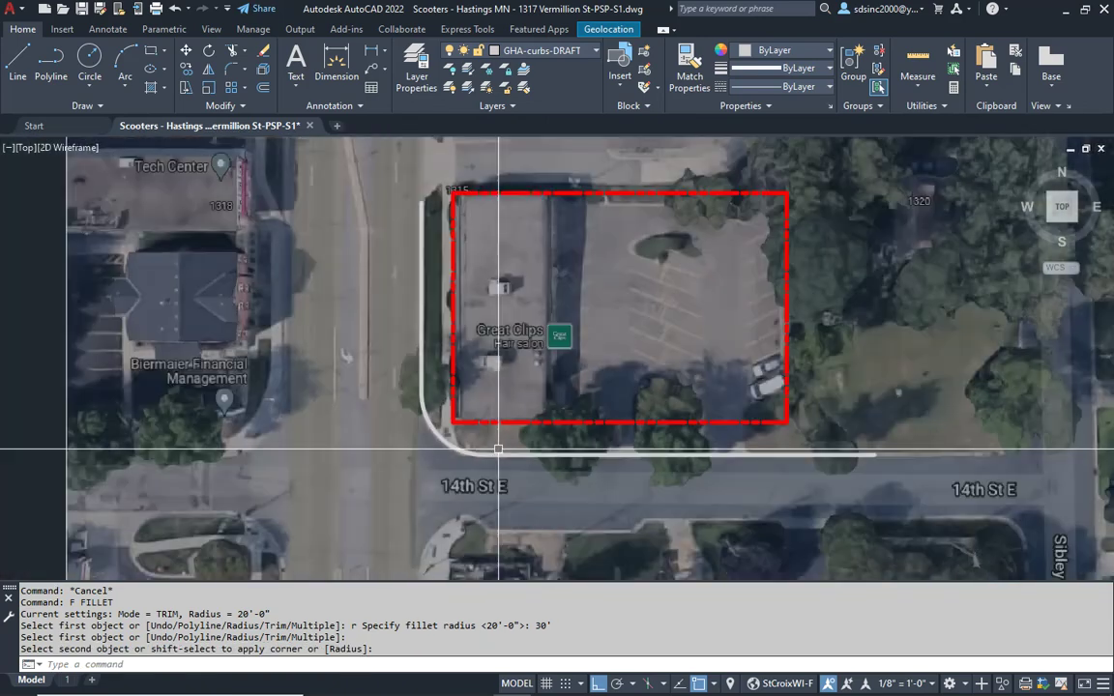
{"action": "scroll", "coordinate": [414, 227], "scroll_direction": "up", "scroll_amount": 6}
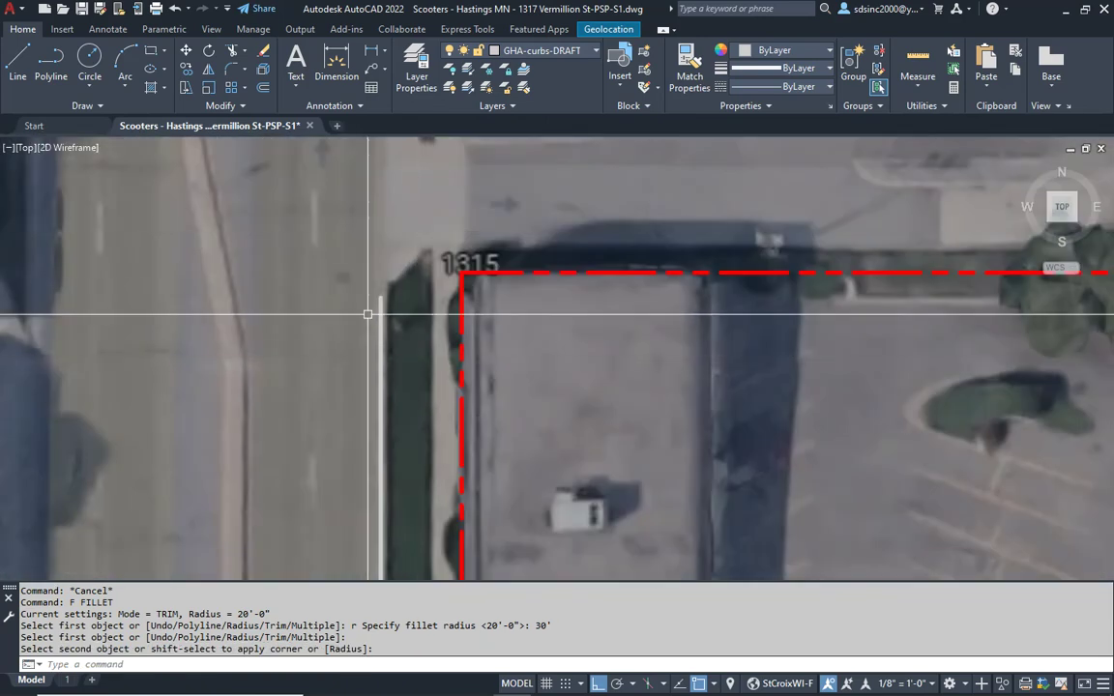
{"action": "type", "text": "l"}
{"action": "key", "text": "Return"}
{"action": "left_click", "coordinate": [359, 245]}
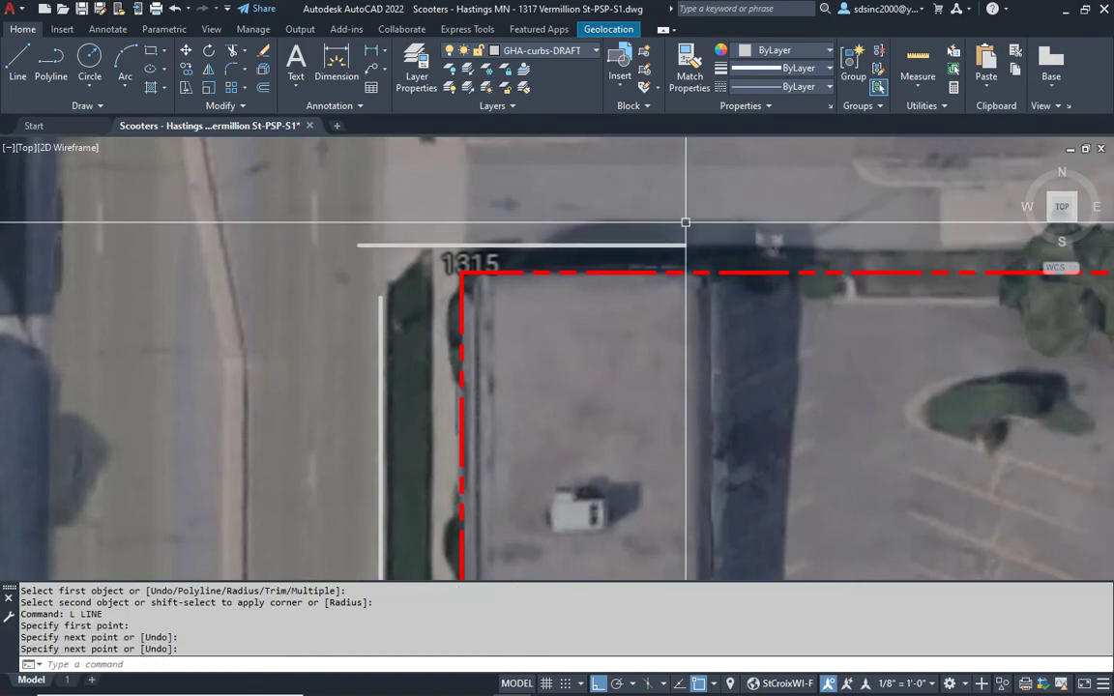
{"action": "left_click", "coordinate": [686, 224]}
{"action": "key", "text": "Escape"}
{"action": "key", "text": "Escape"}
- Join the north and west curb lines with a 10' fillet at the northwest corner
{"action": "type", "text": "f"}
{"action": "key", "text": "Return"}
{"action": "type", "text": "r"}
{"action": "key", "text": "Return"}
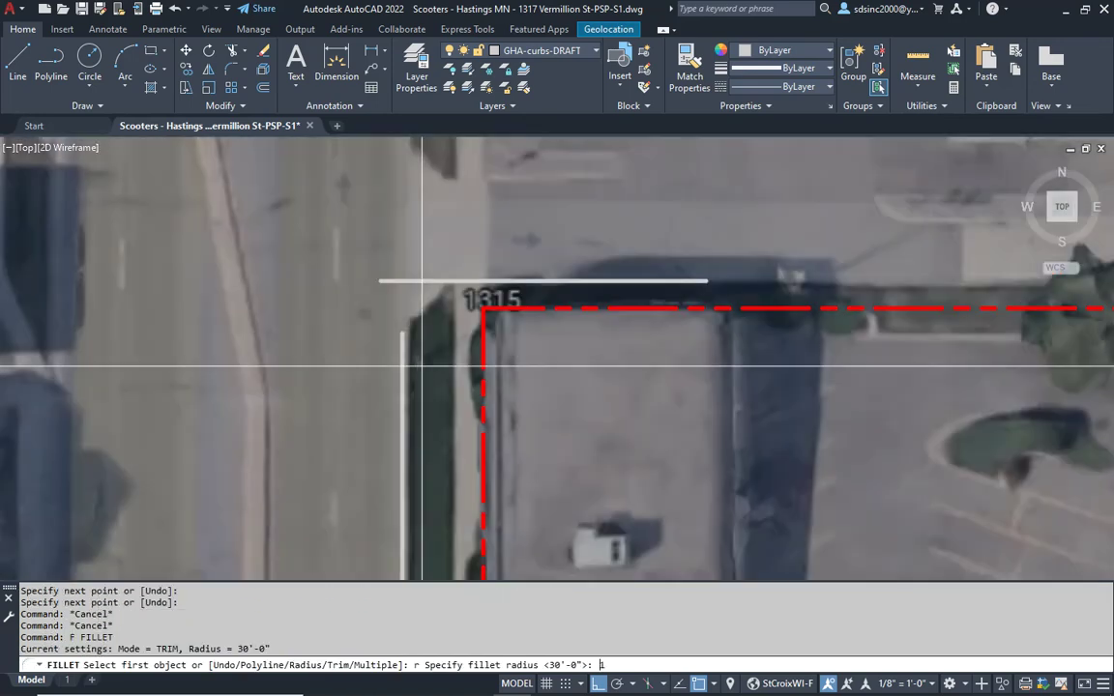
{"action": "type", "text": "10'"}
{"action": "key", "text": "Return"}
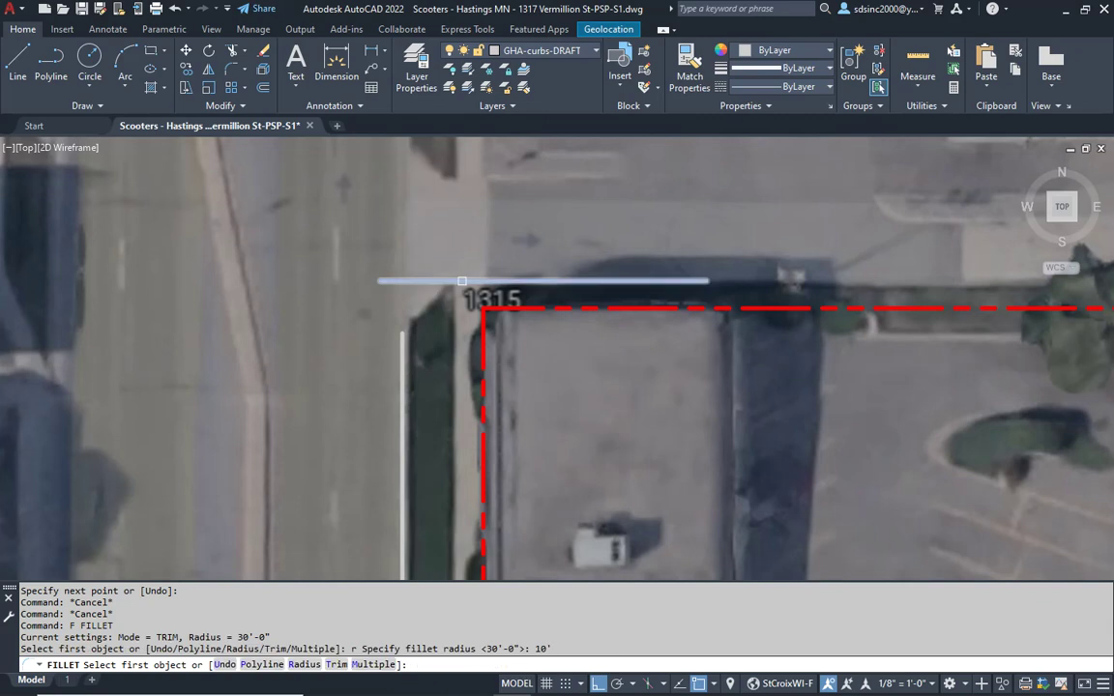
{"action": "left_click", "coordinate": [462, 281]}
{"action": "left_click", "coordinate": [400, 346]}
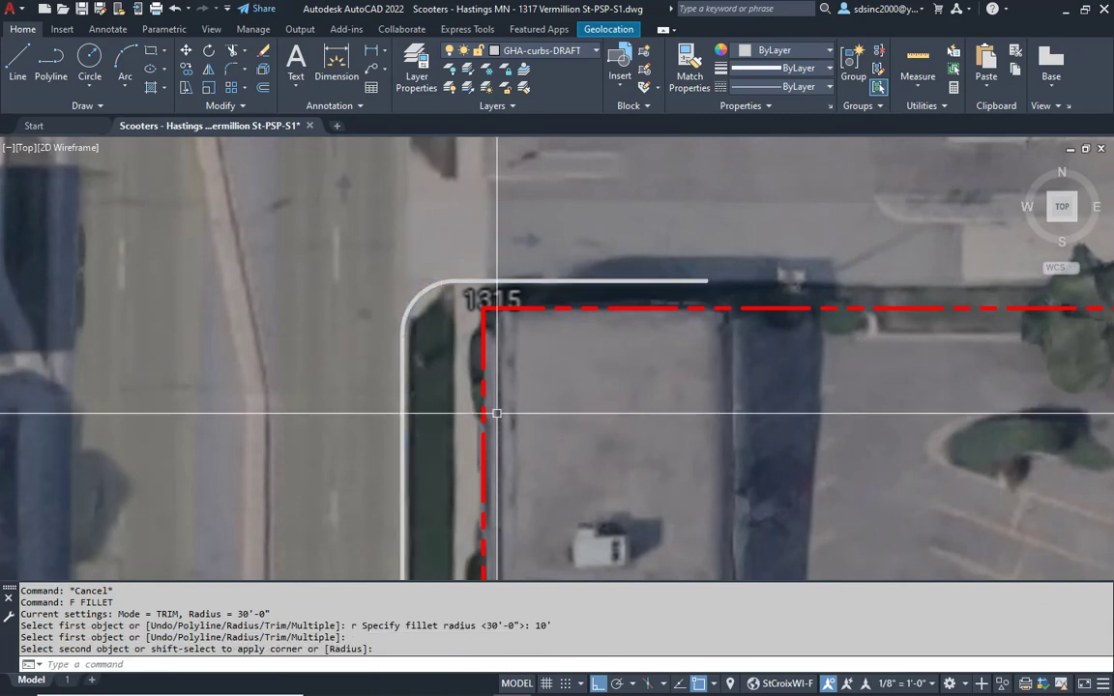
{"action": "scroll", "coordinate": [459, 375], "scroll_direction": "down", "scroll_amount": 2}
{"action": "scroll", "coordinate": [459, 375], "scroll_direction": "down", "scroll_amount": 4}
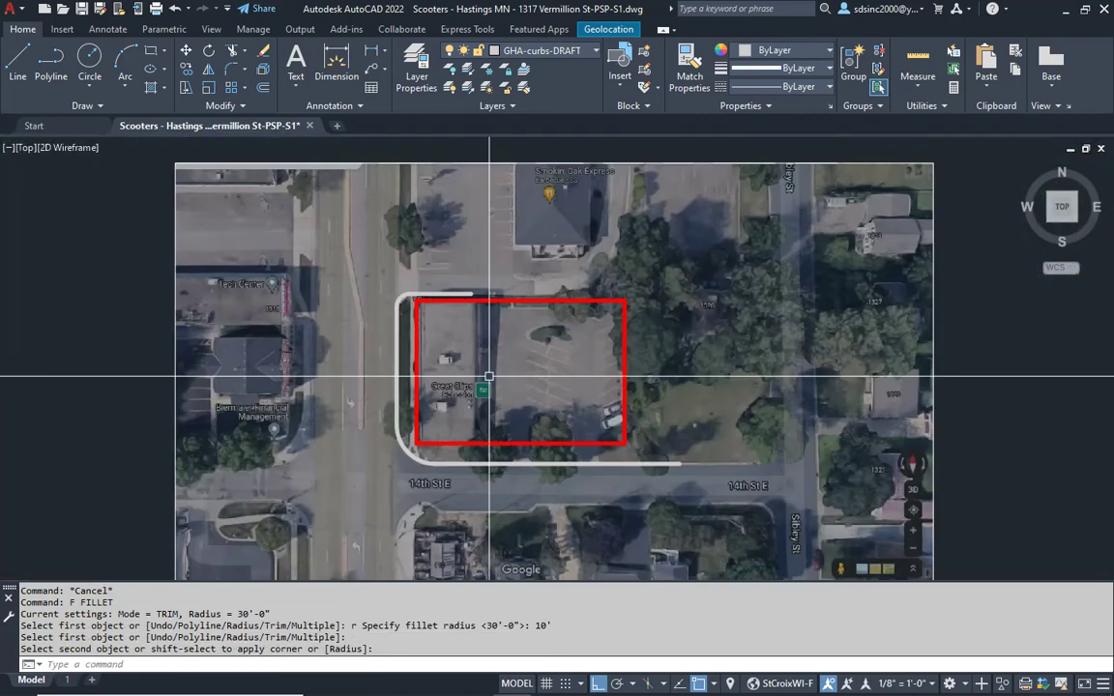
- Centre the property in the view and save the drawing
{"action": "scroll", "coordinate": [478, 413], "scroll_direction": "up", "scroll_amount": 2}
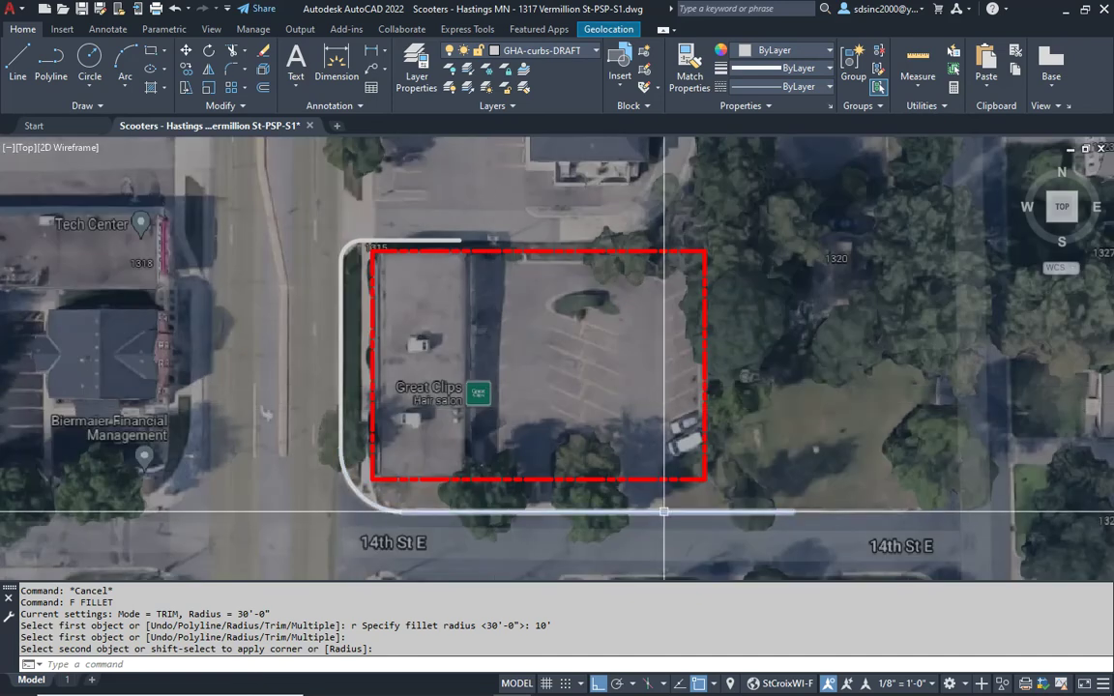
{"action": "mouse_move", "coordinate": [576, 371]}
{"action": "middle_mouse_down"}
{"action": "mouse_move", "coordinate": [592, 390]}
{"action": "mouse_move", "coordinate": [612, 375]}
{"action": "middle_mouse_up"}
{"action": "middle_click_drag", "start_coordinate": [544, 403], "coordinate": [563, 399]}
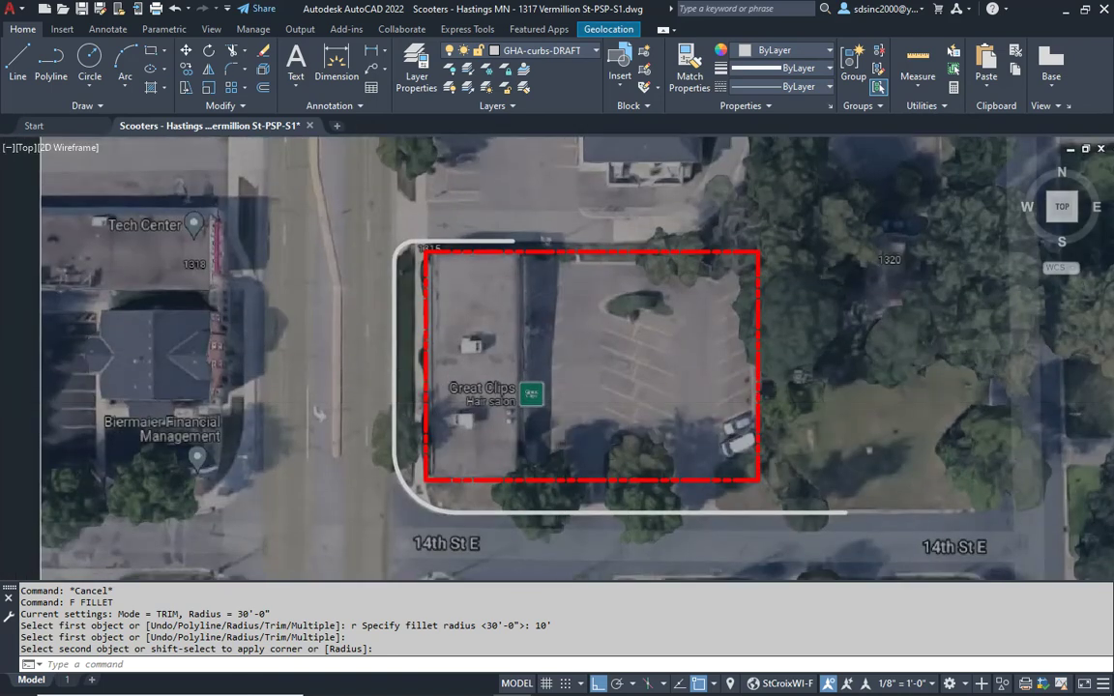
{"action": "key", "text": "ctrl+s"}
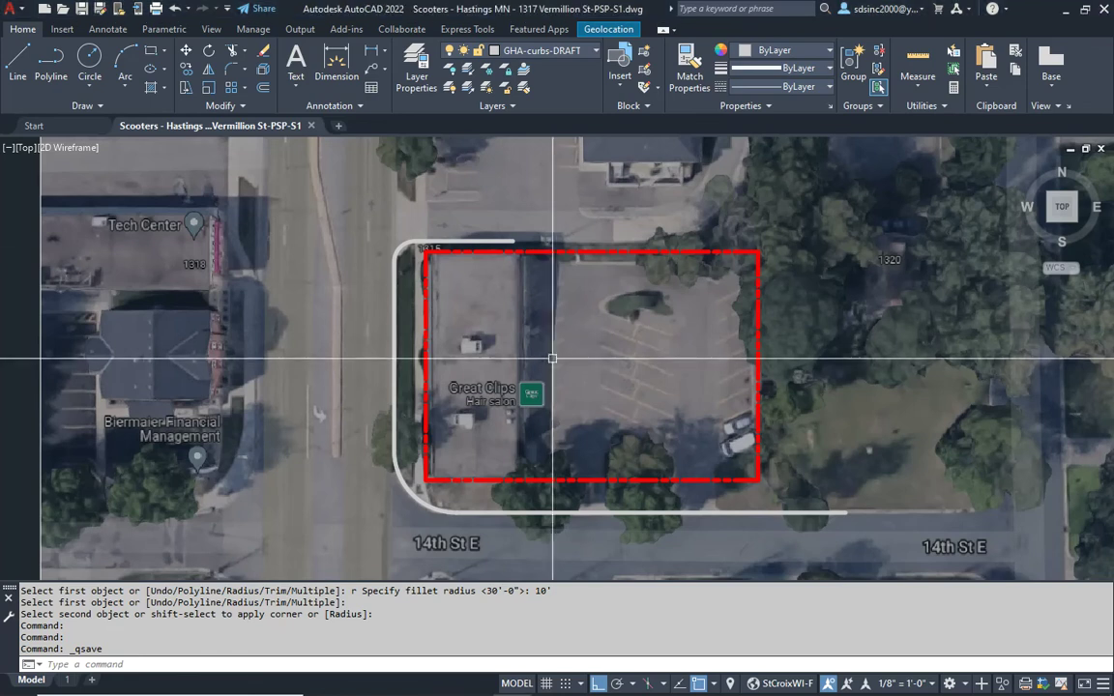
- Make GHA-text-1 the current layer and begin a single-line text entry with DT
{"action": "left_click", "coordinate": [567, 51]}
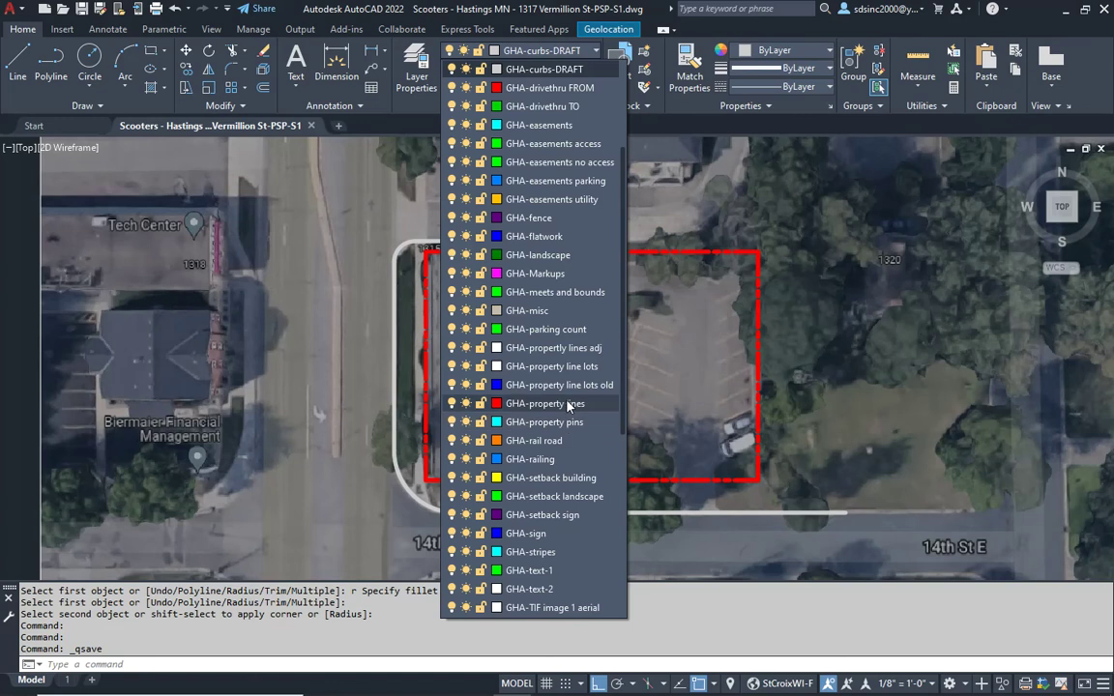
{"action": "left_click", "coordinate": [529, 570]}
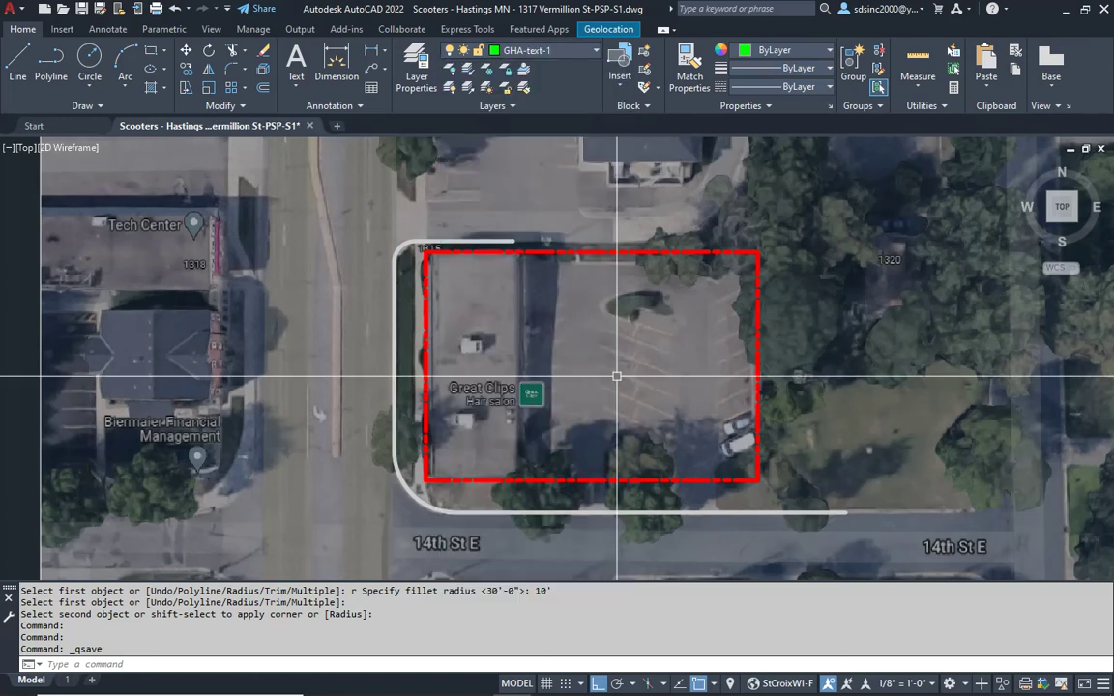
{"action": "type", "text": "dt"}
{"action": "key", "text": "Return"}
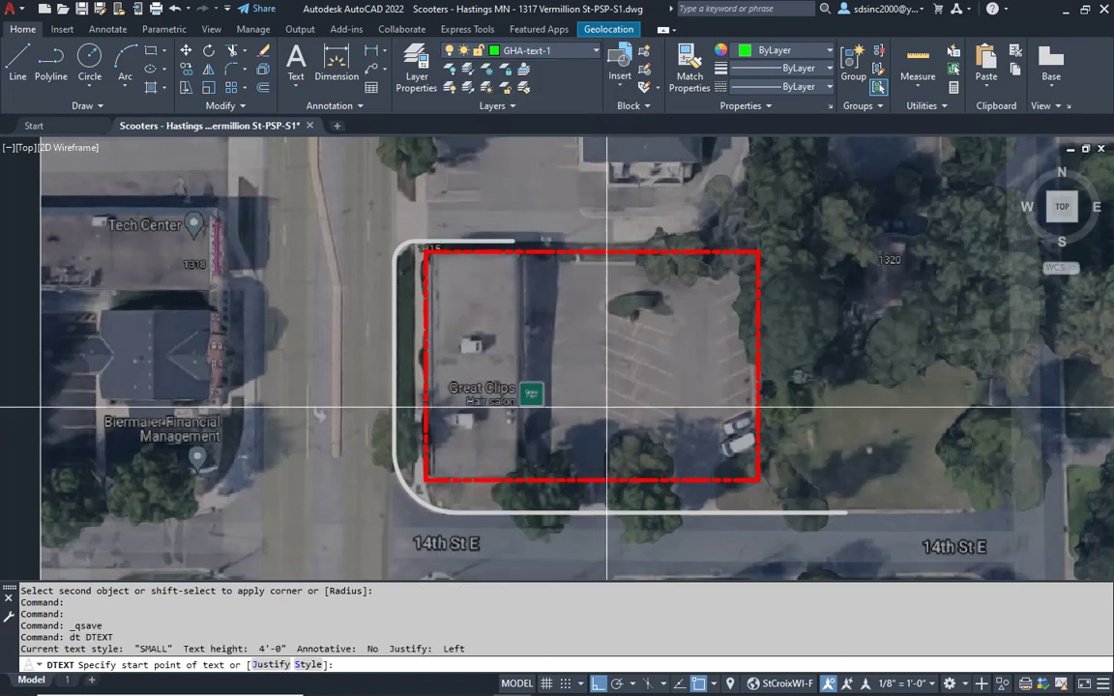
- Cancel the text command, then on layout 1 pan the viewport's site toward the sheet centre
{"action": "key", "text": "Escape"}
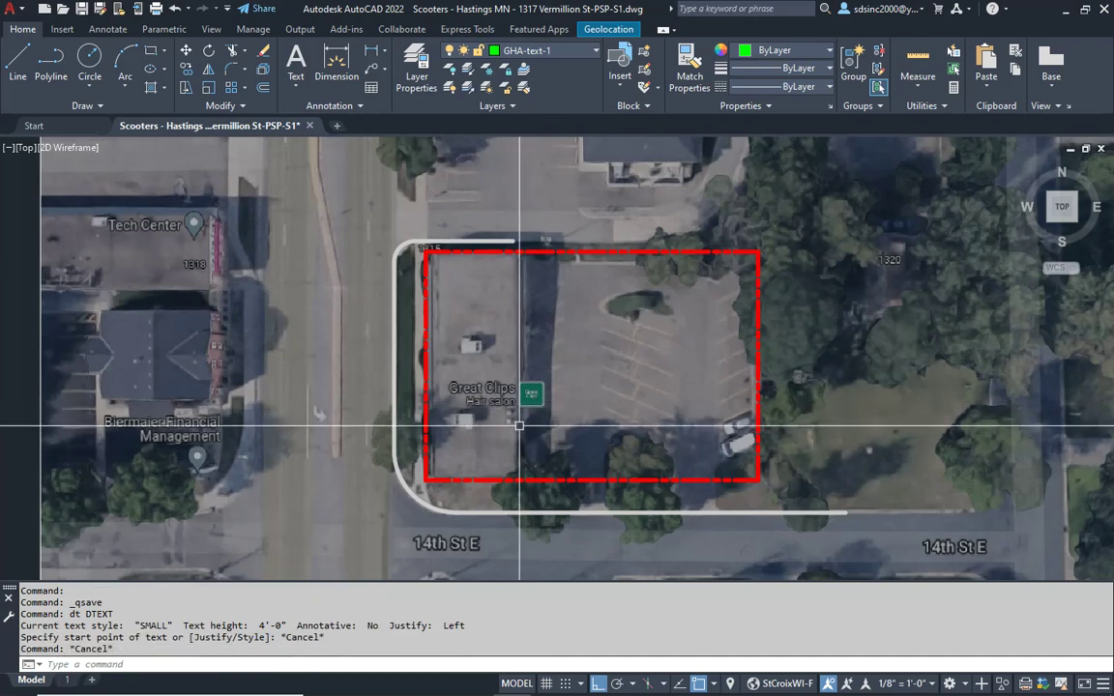
{"action": "left_click", "coordinate": [67, 680]}
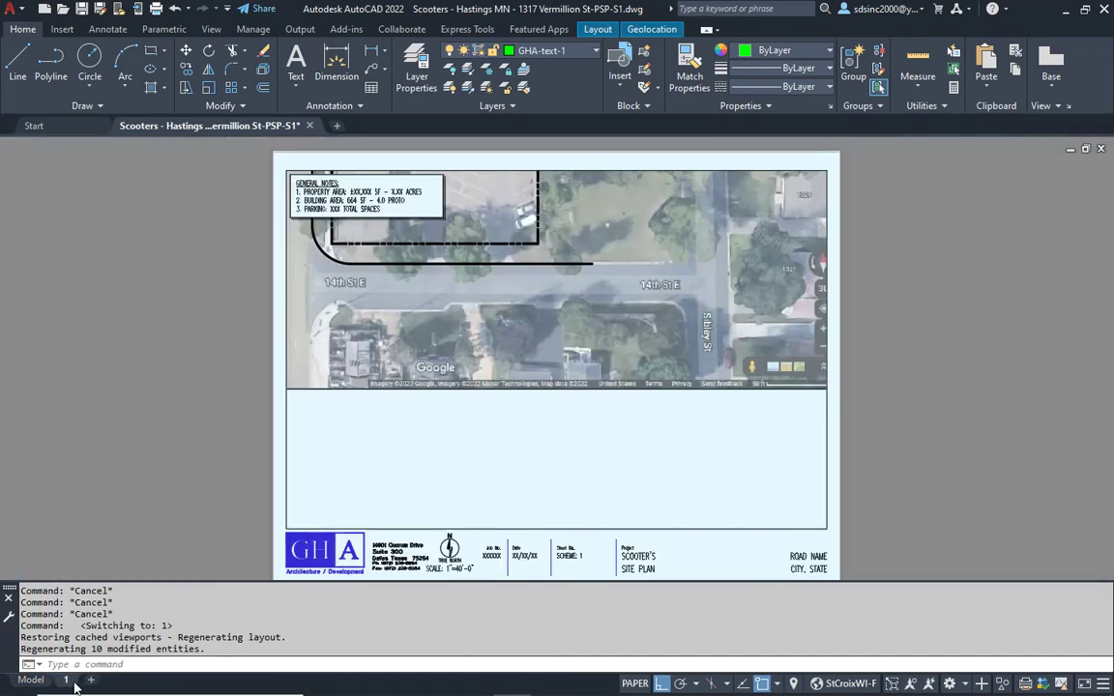
{"action": "double_click", "coordinate": [525, 348]}
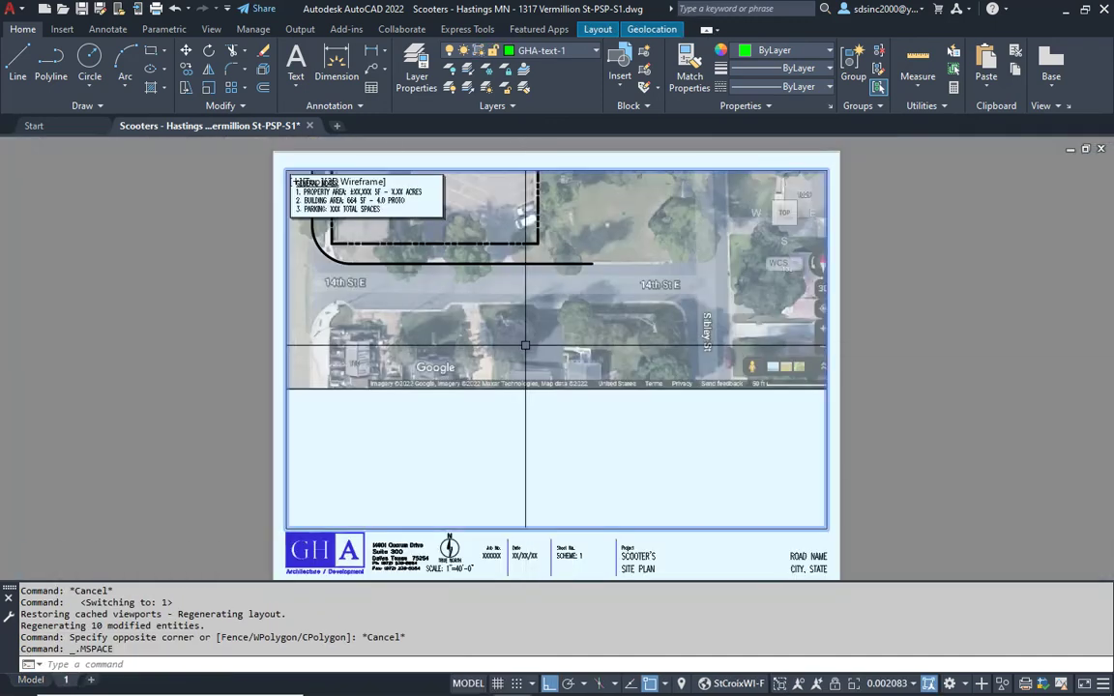
{"action": "mouse_move", "coordinate": [490, 217]}
{"action": "middle_mouse_down"}
{"action": "mouse_move", "coordinate": [614, 393]}
{"action": "mouse_move", "coordinate": [601, 390]}
{"action": "middle_mouse_up"}
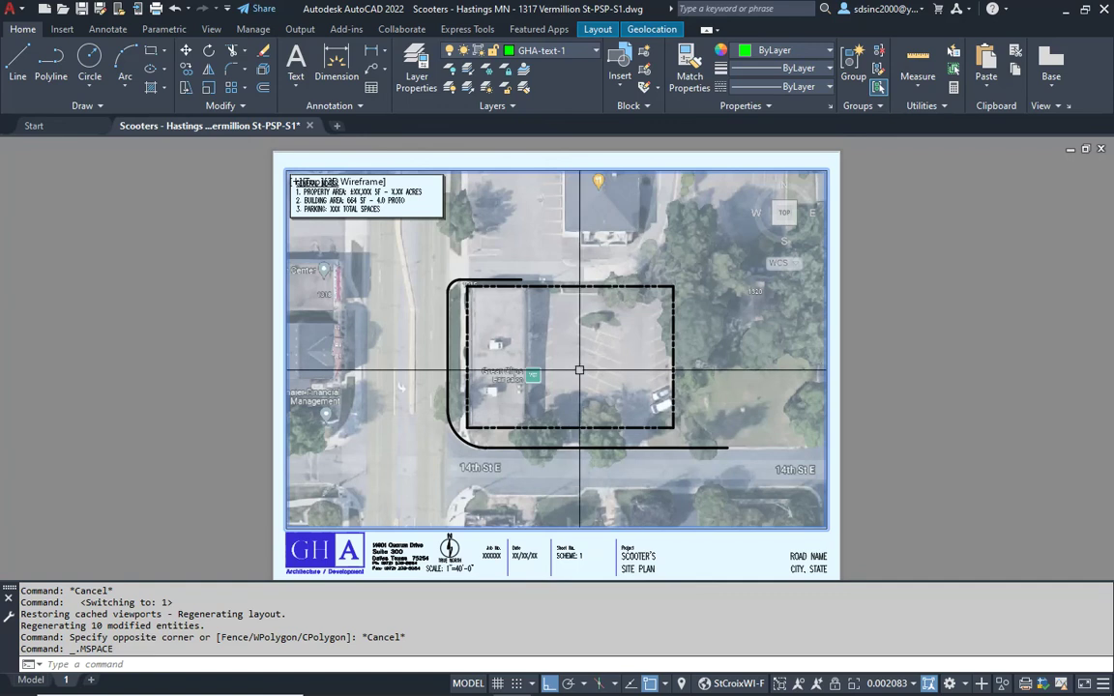
{"action": "middle_click_drag", "start_coordinate": [566, 369], "coordinate": [578, 370]}
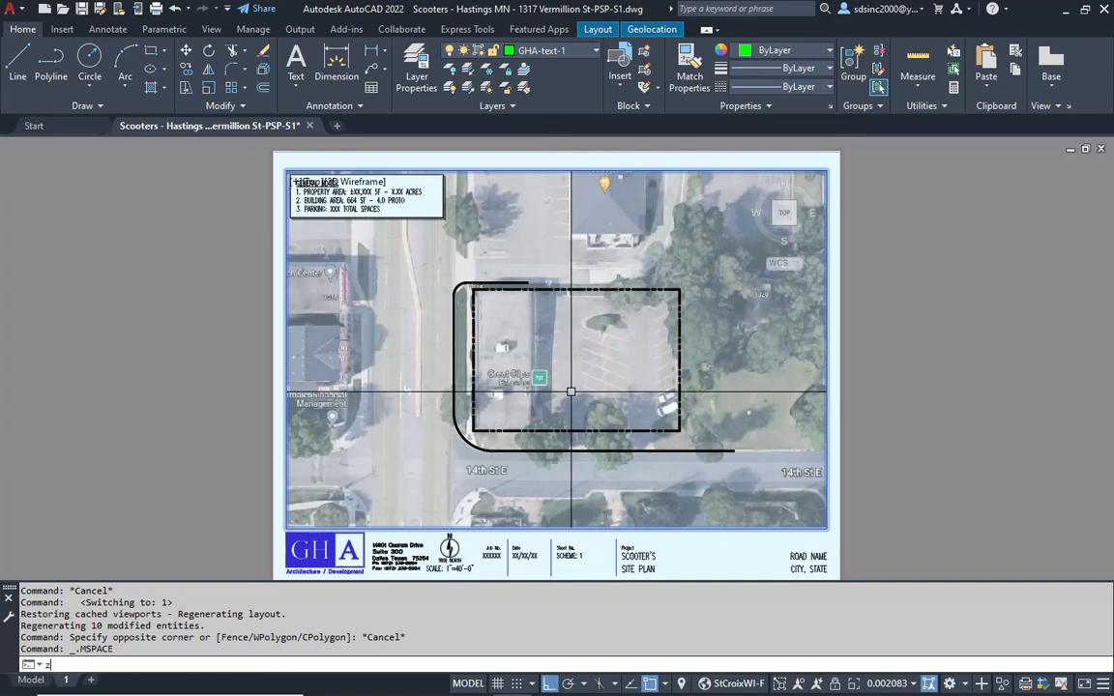
- Try a zoom window in the viewport, cancel it, and return to paper space
{"action": "key", "text": "Return"}
{"action": "type", "text": "z"}
{"action": "key", "text": "Return"}
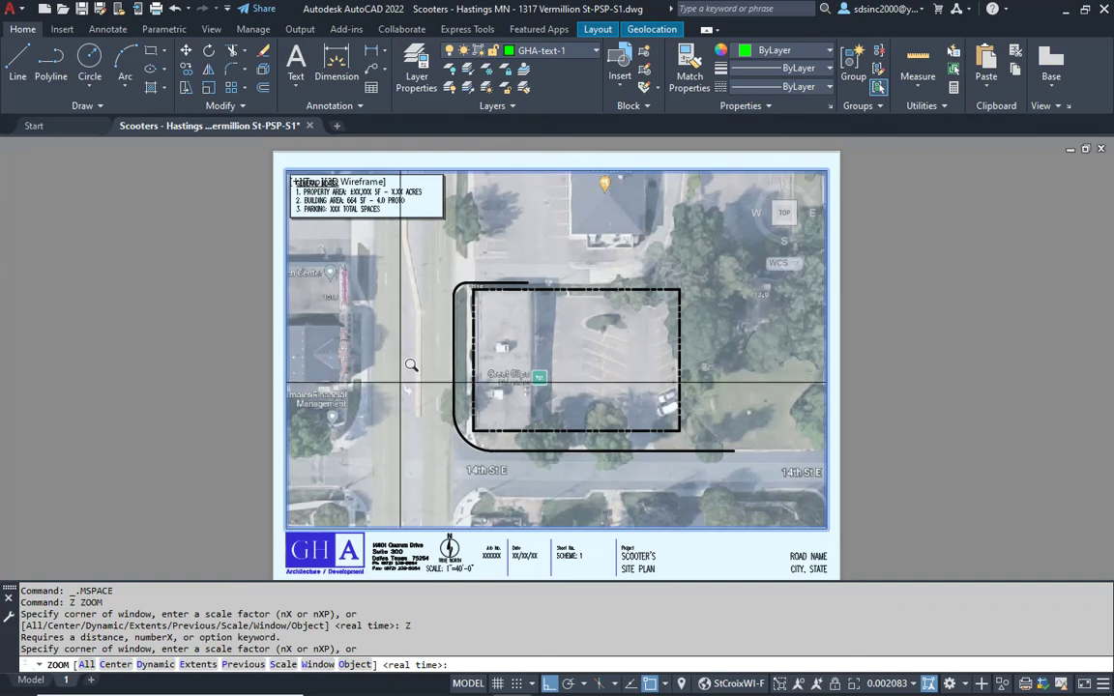
{"action": "left_click", "coordinate": [577, 386]}
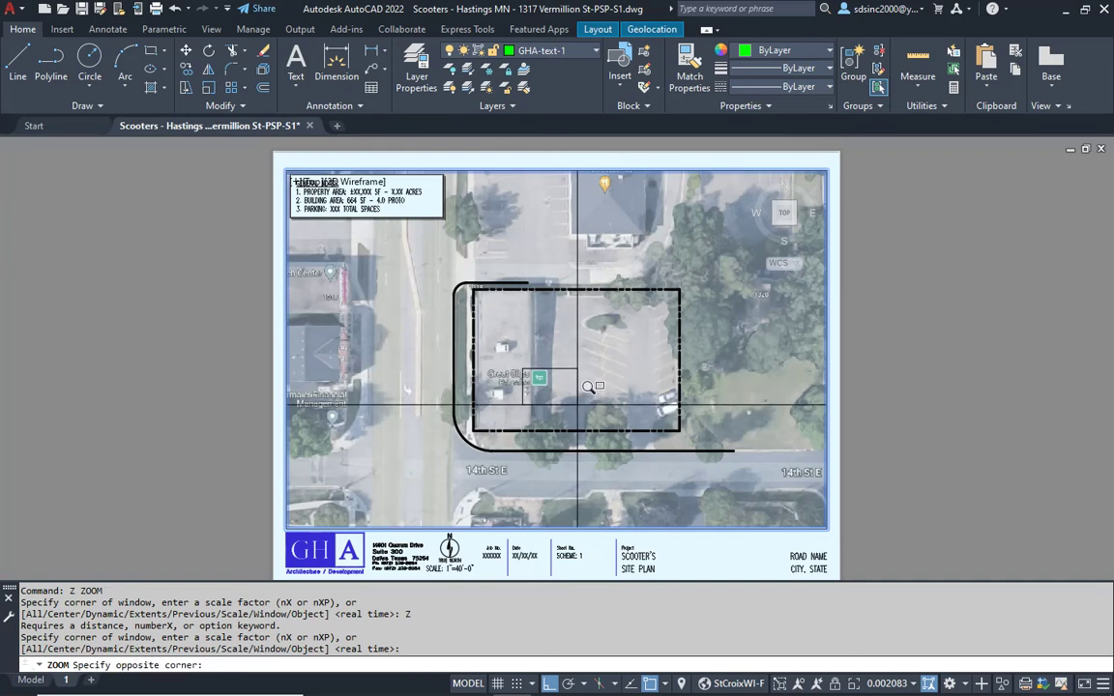
{"action": "key", "text": "Escape"}
{"action": "key", "text": "Escape"}
{"action": "key", "text": "Escape"}
{"action": "double_click", "coordinate": [214, 426]}
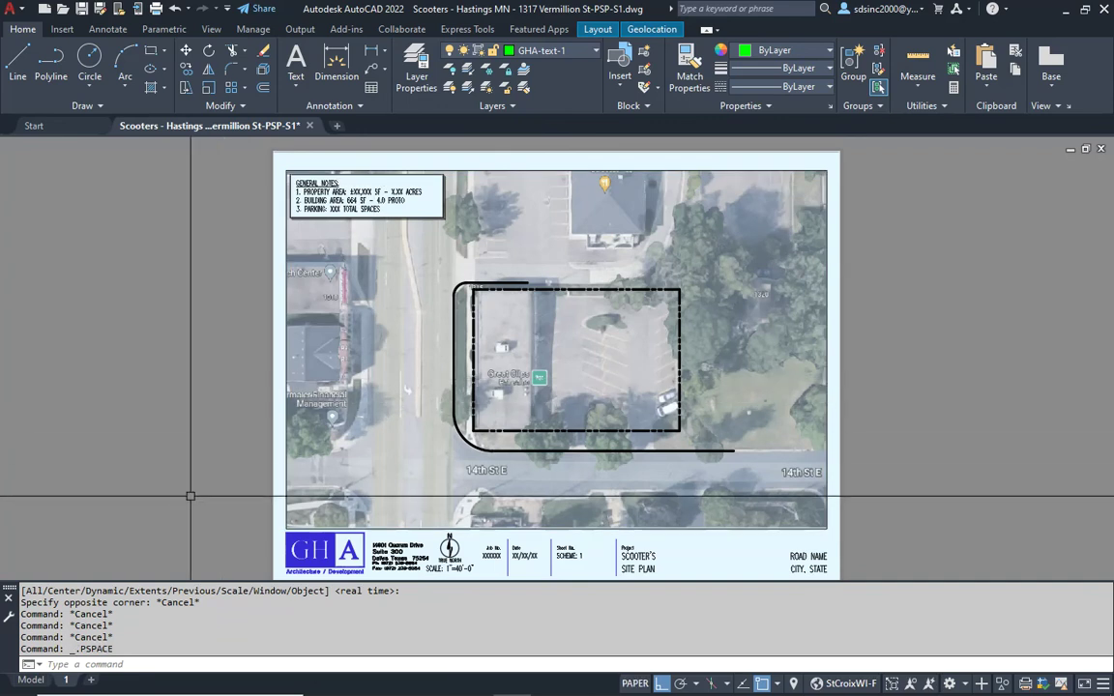
- In model space, place a vertical 'VERMILLION ST' text label beside the west curb at default height
{"action": "left_click", "coordinate": [39, 681]}
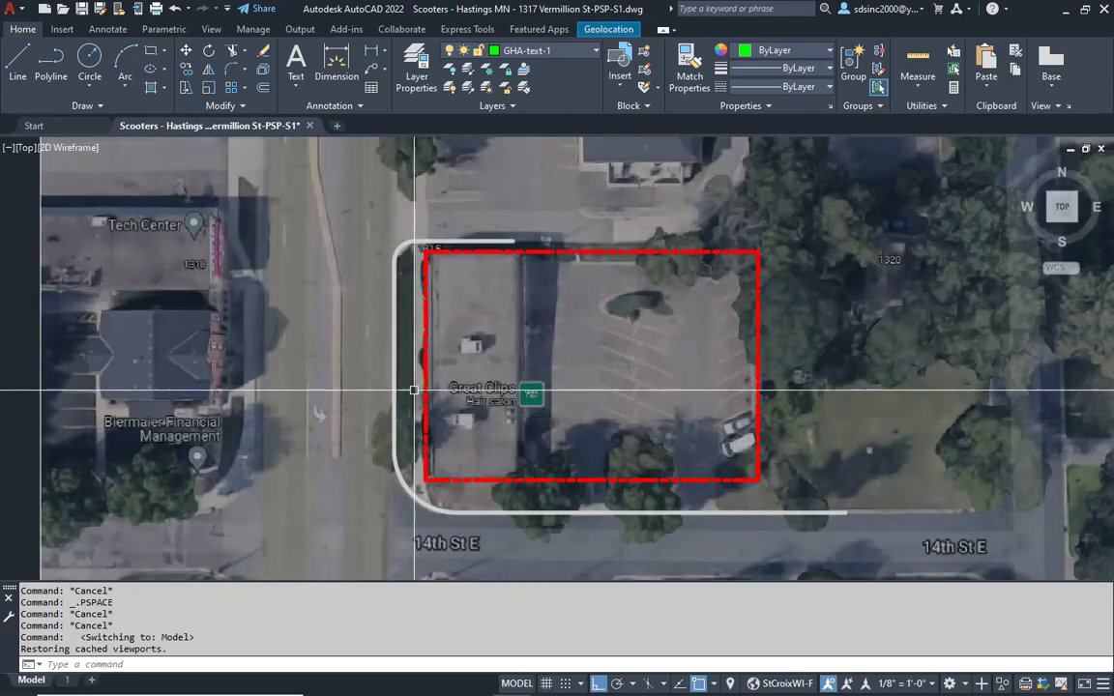
{"action": "type", "text": "dt"}
{"action": "key", "text": "Return"}
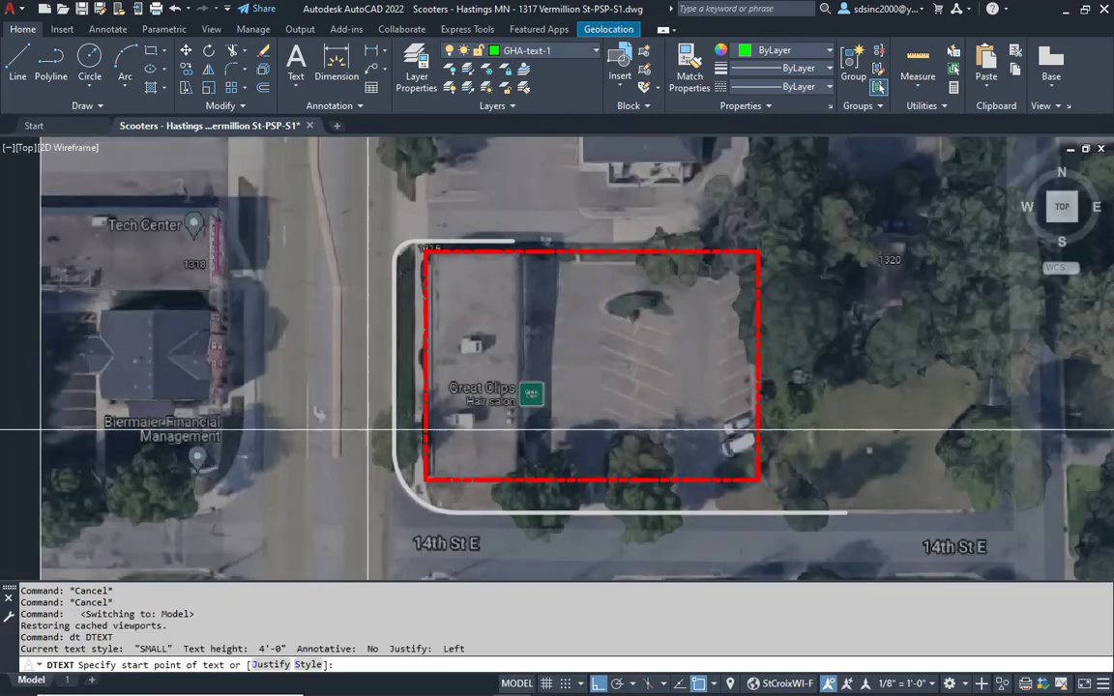
{"action": "left_click", "coordinate": [365, 396]}
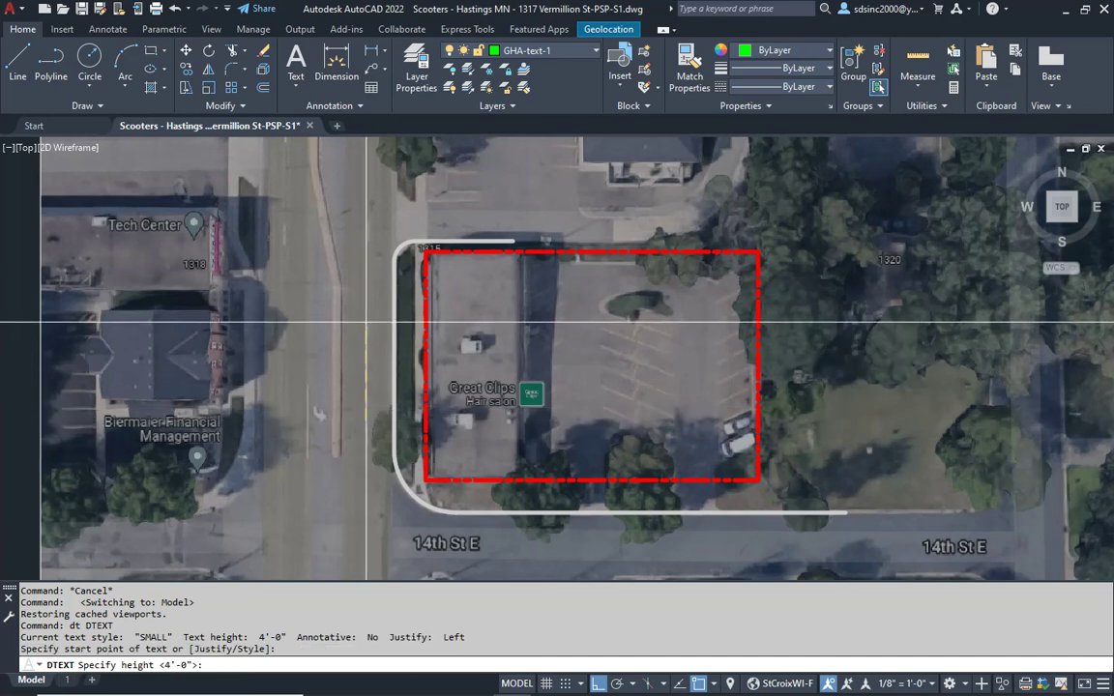
{"action": "key", "text": "Return"}
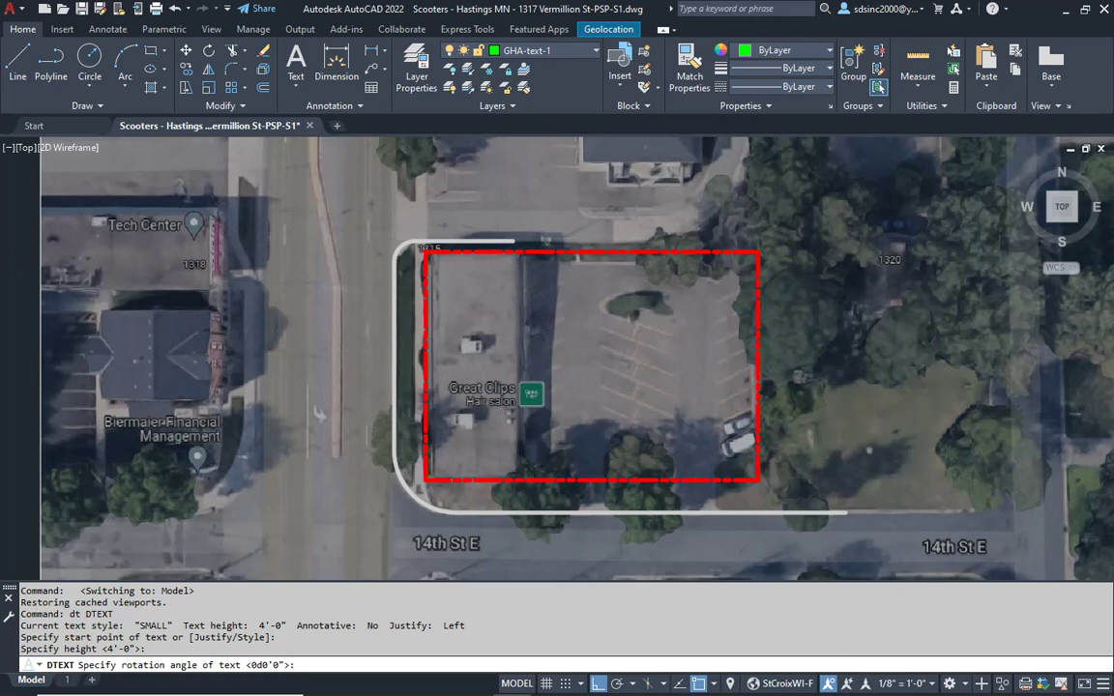
{"action": "key", "text": "Return"}
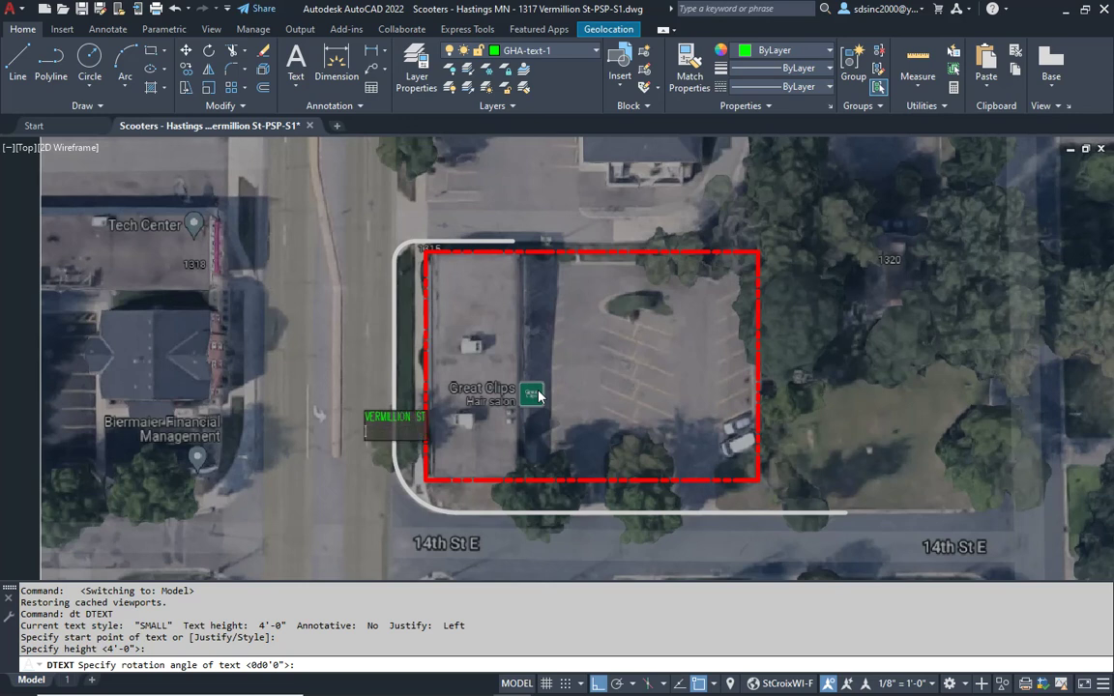
{"action": "key", "text": "Escape"}
{"action": "key", "text": "Escape"}
- Place a '14TH ST E' text label on 14th St E below the property
{"action": "middle_click_drag", "start_coordinate": [530, 416], "coordinate": [515, 372]}
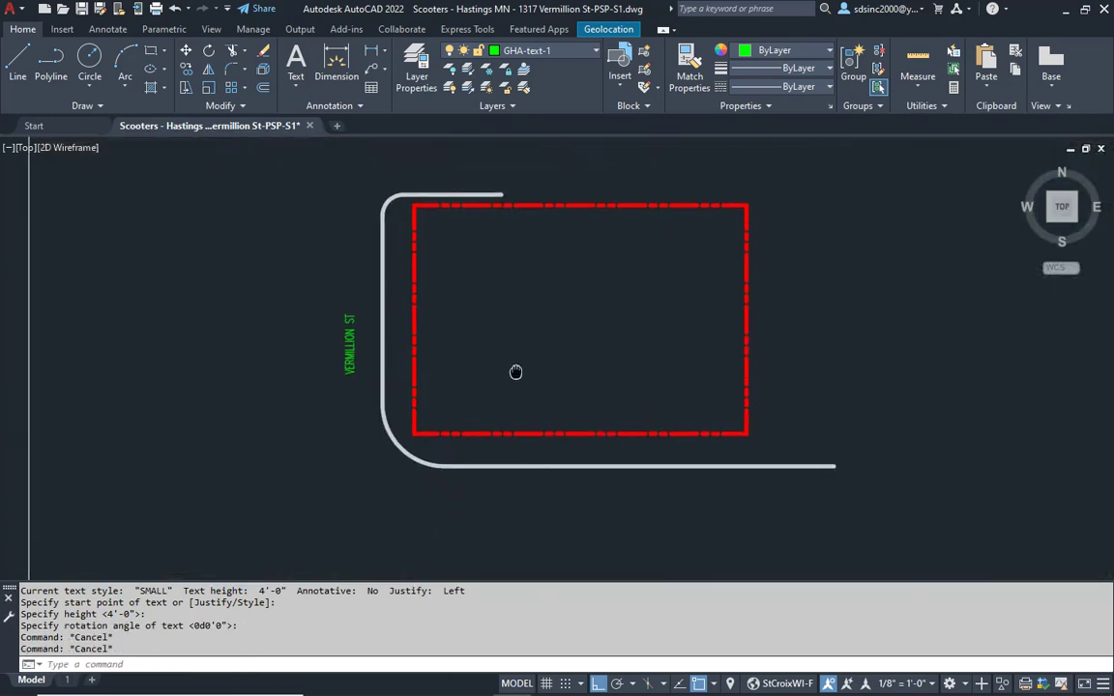
{"action": "type", "text": "dt"}
{"action": "key", "text": "Return"}
{"action": "left_click", "coordinate": [556, 505]}
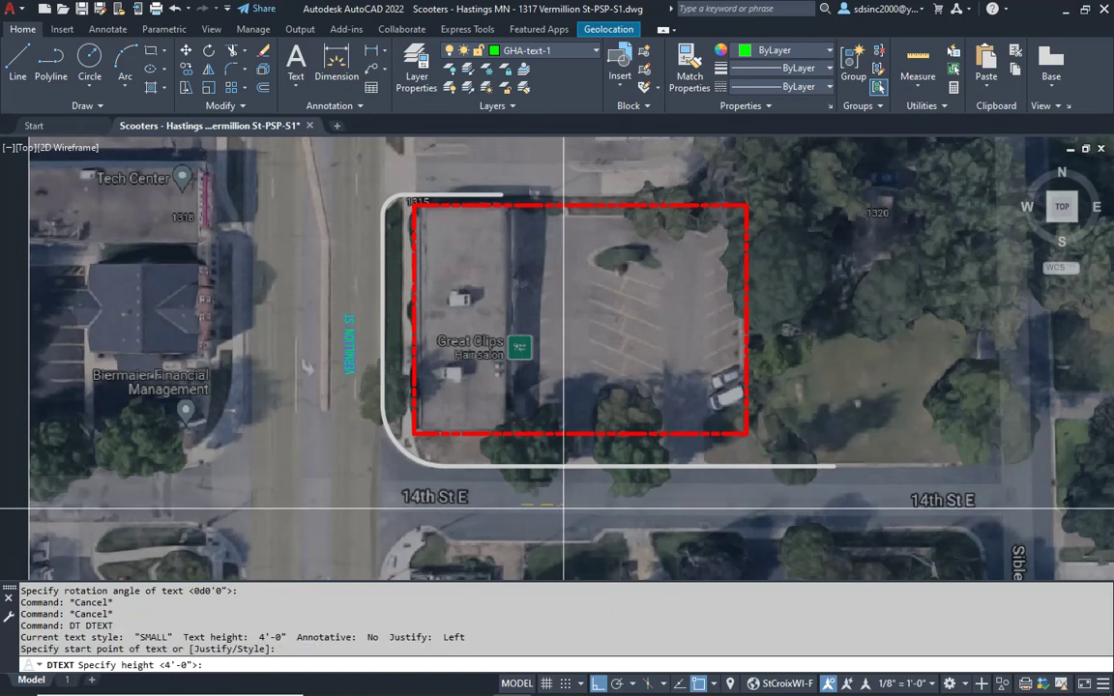
{"action": "key", "text": "Return"}
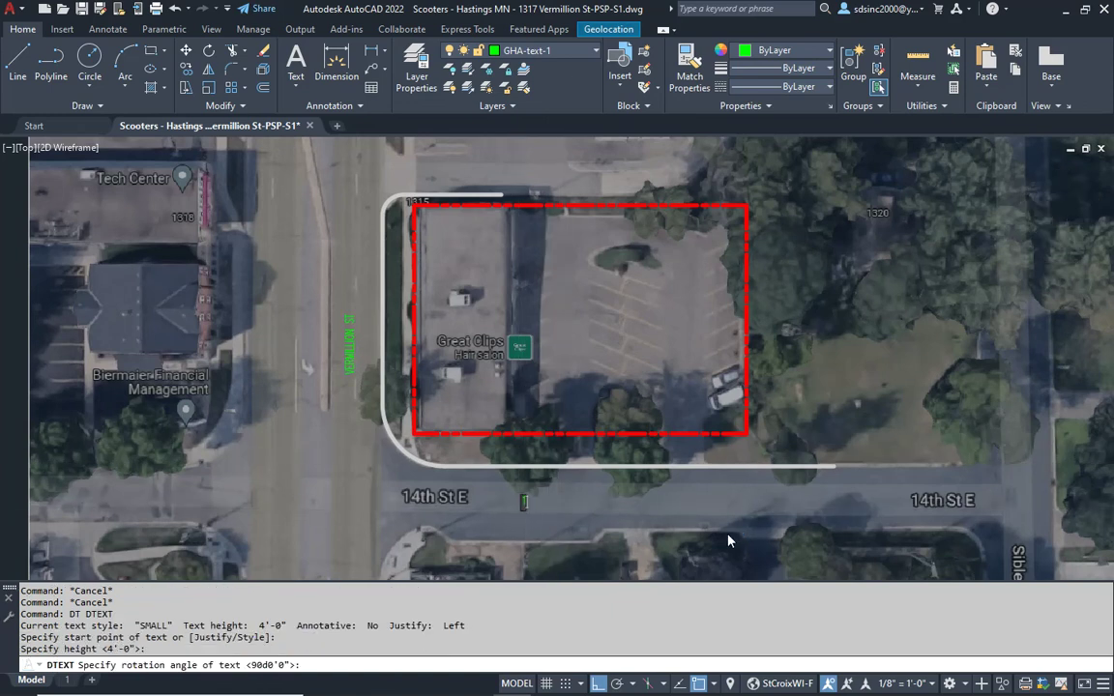
{"action": "type", "text": "14TH ST E"}
{"action": "key", "text": "Escape"}
{"action": "key", "text": "Escape"}
- Change both street labels to the LARGE text style
{"action": "left_click", "coordinate": [546, 503]}
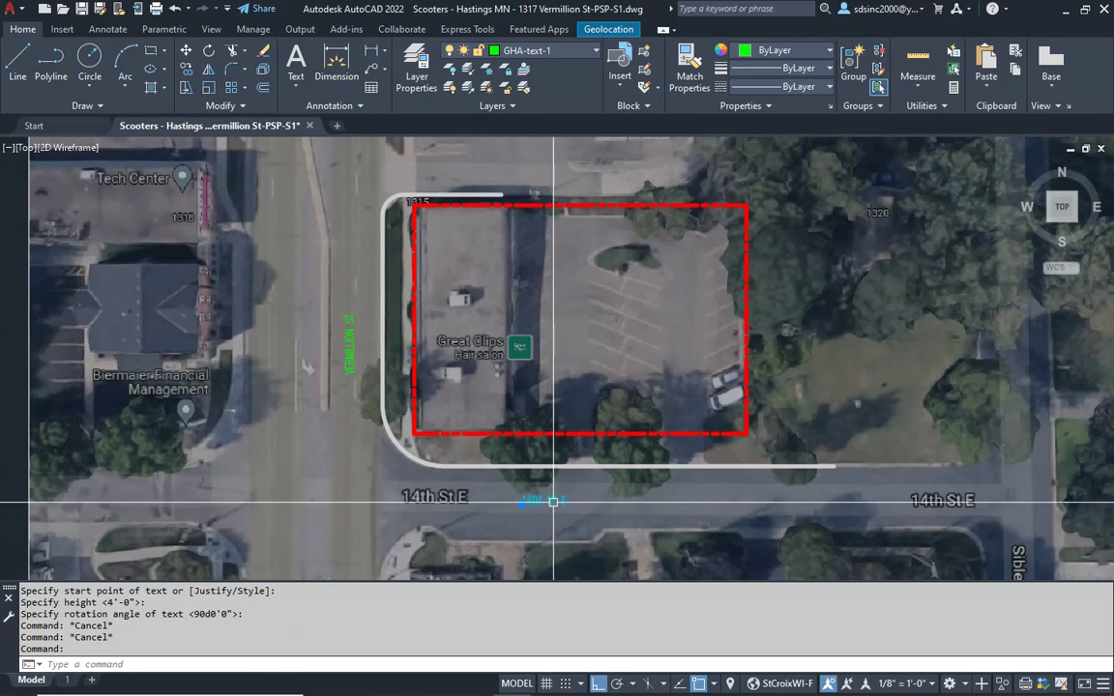
{"action": "left_click", "coordinate": [345, 362]}
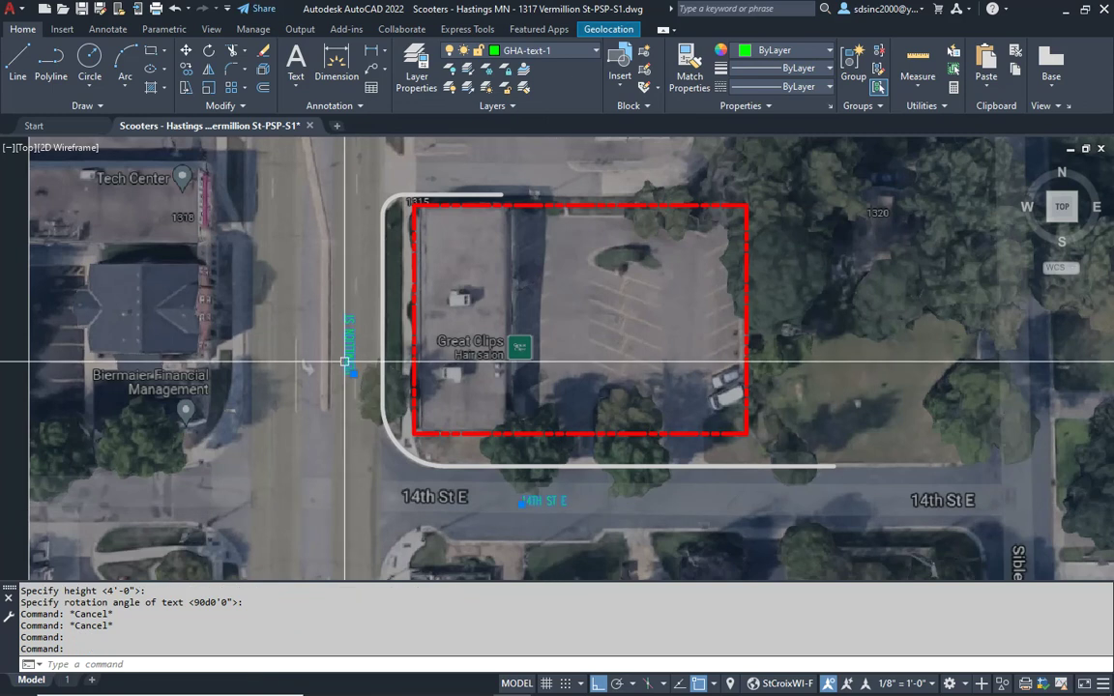
{"action": "left_click", "coordinate": [102, 29]}
{"action": "left_click", "coordinate": [103, 50]}
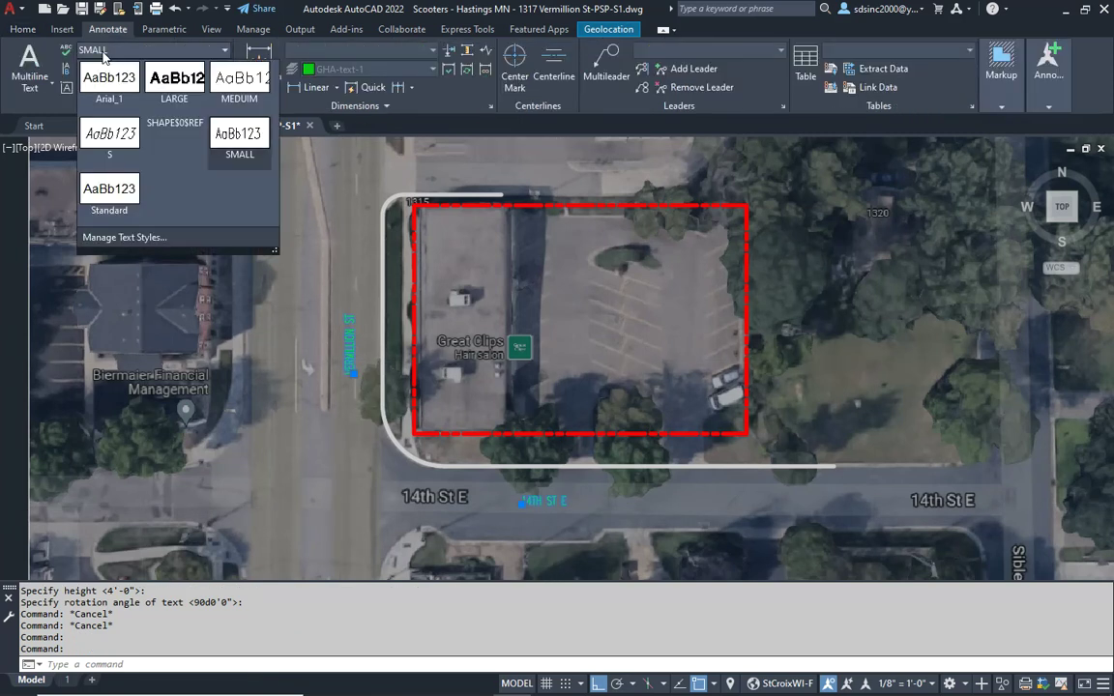
{"action": "left_click", "coordinate": [157, 77]}
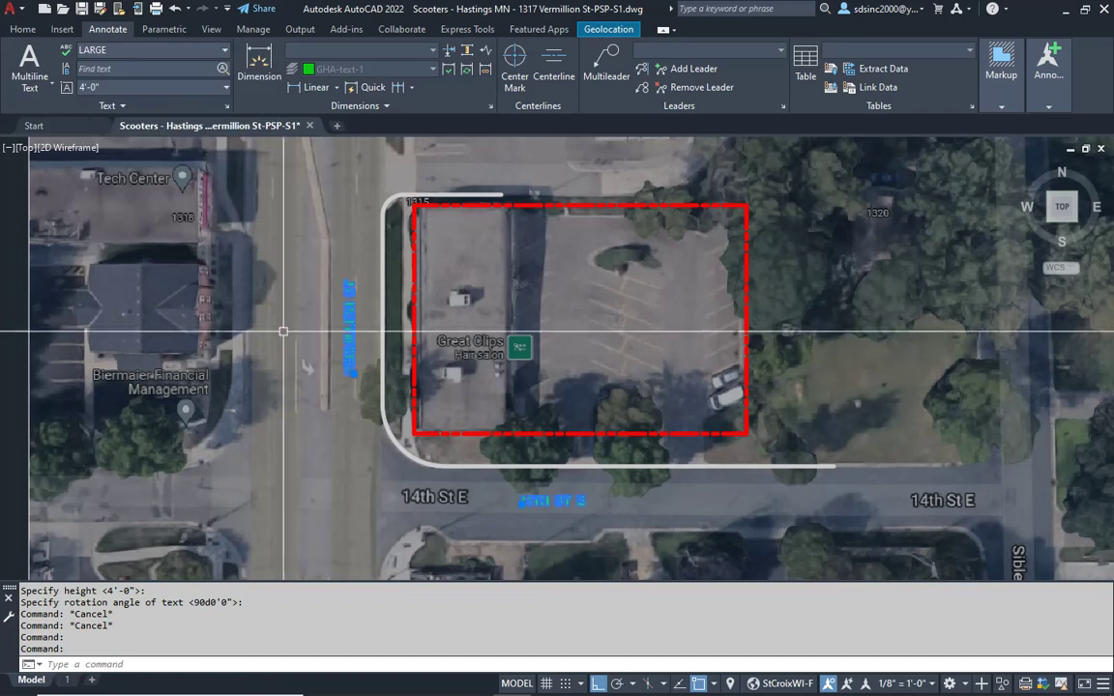
{"action": "key", "text": "Escape"}
{"action": "key", "text": "Escape"}
{"action": "key", "text": "Escape"}
{"action": "middle_click_drag", "start_coordinate": [573, 534], "coordinate": [552, 517]}
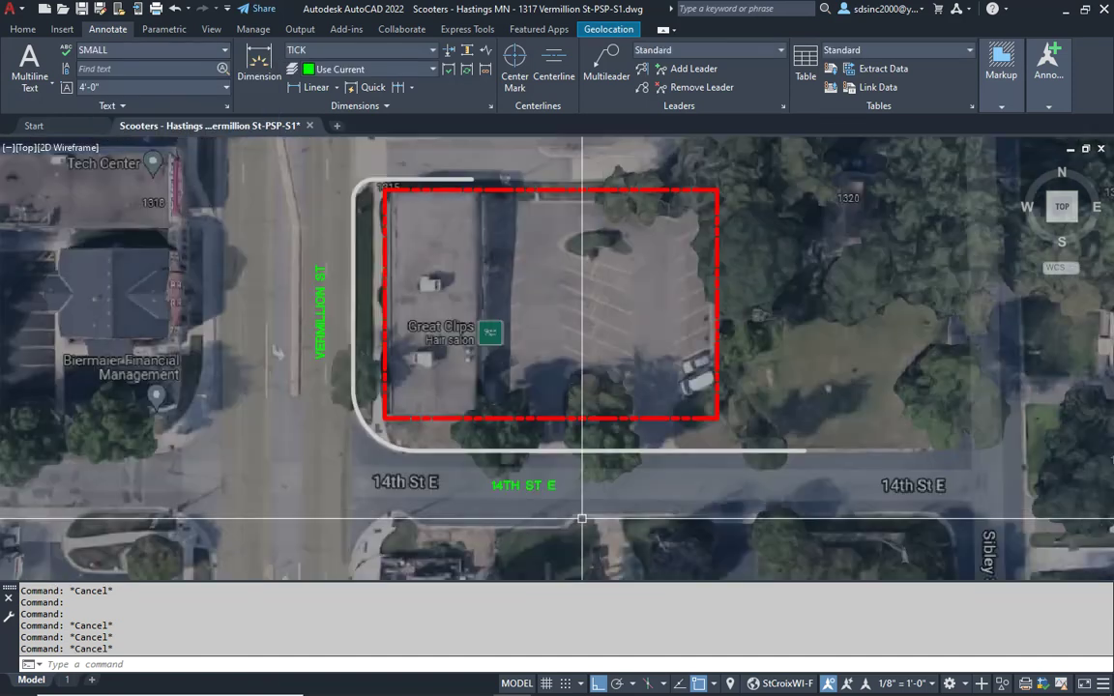
{"action": "mouse_move", "coordinate": [771, 281]}
{"action": "middle_mouse_down"}
{"action": "mouse_move", "coordinate": [791, 309]}
{"action": "mouse_move", "coordinate": [778, 321]}
{"action": "middle_mouse_up"}
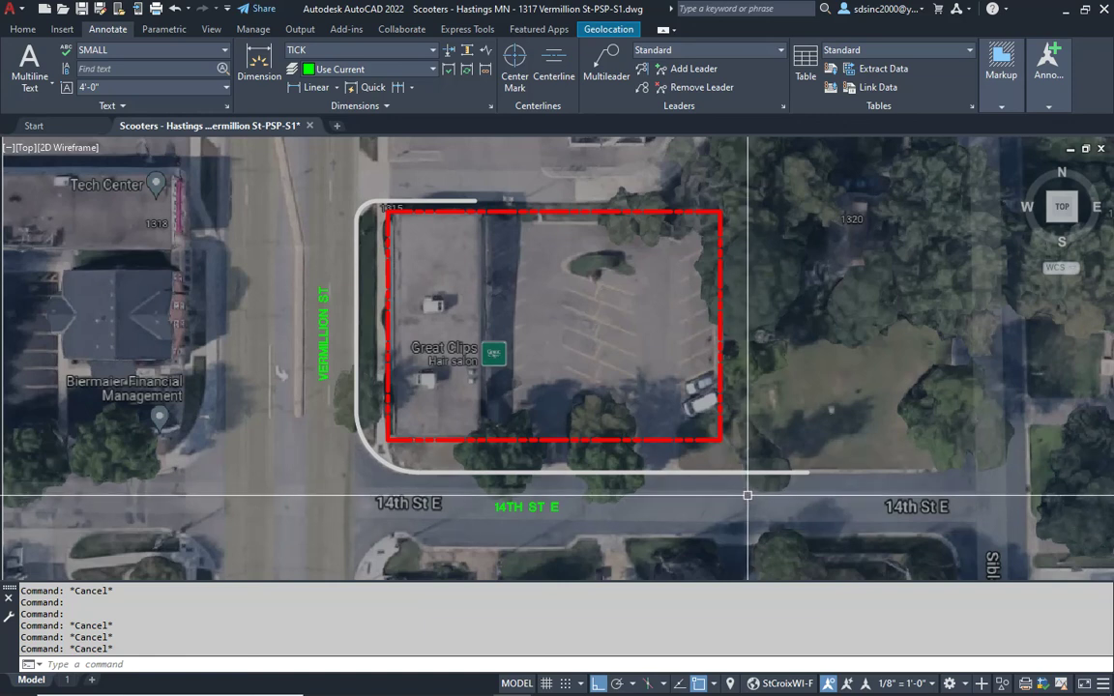
{"action": "middle_click_drag", "start_coordinate": [764, 408], "coordinate": [771, 416]}
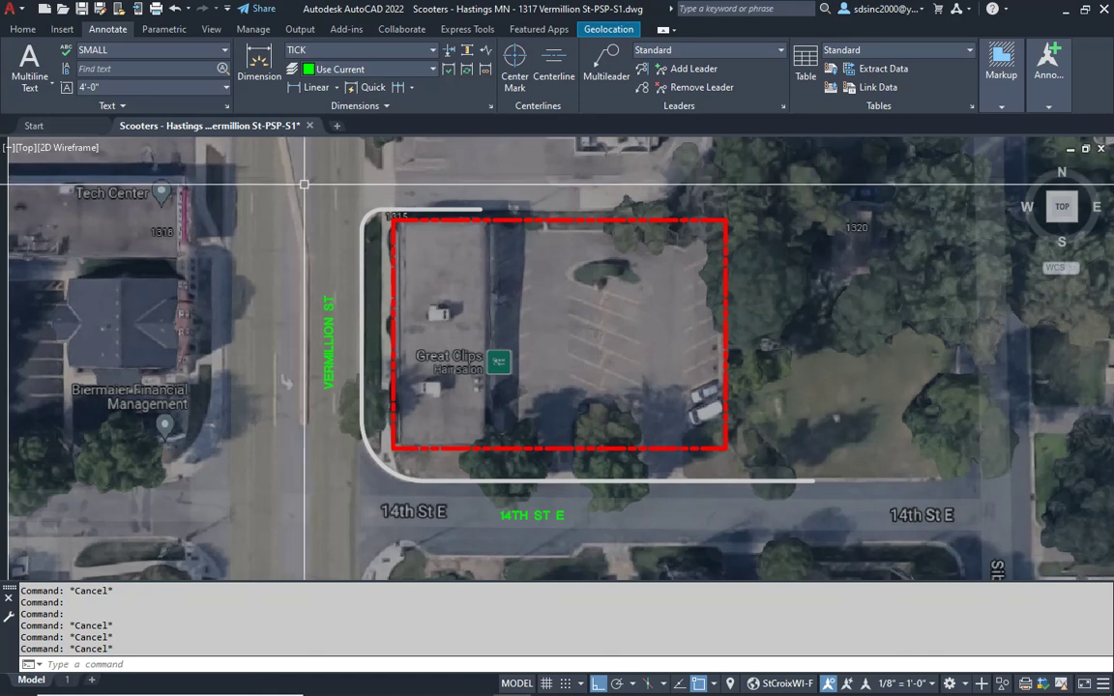
{"action": "middle_click_drag", "start_coordinate": [280, 178], "coordinate": [290, 190]}
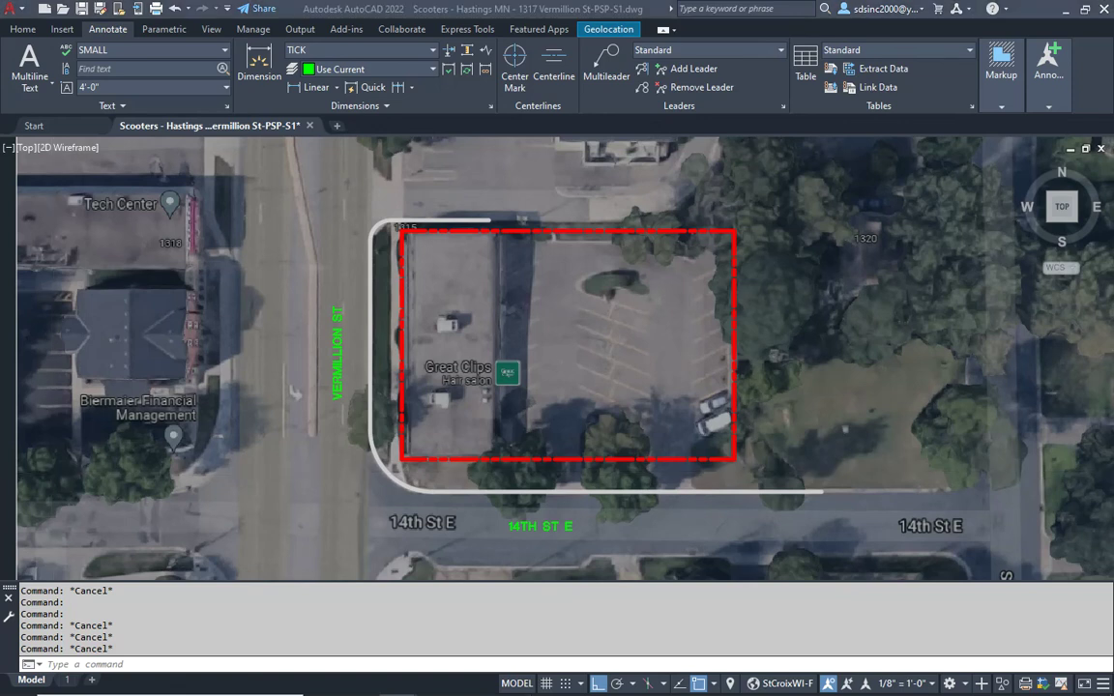
{"action": "key", "text": "alt+tab"}
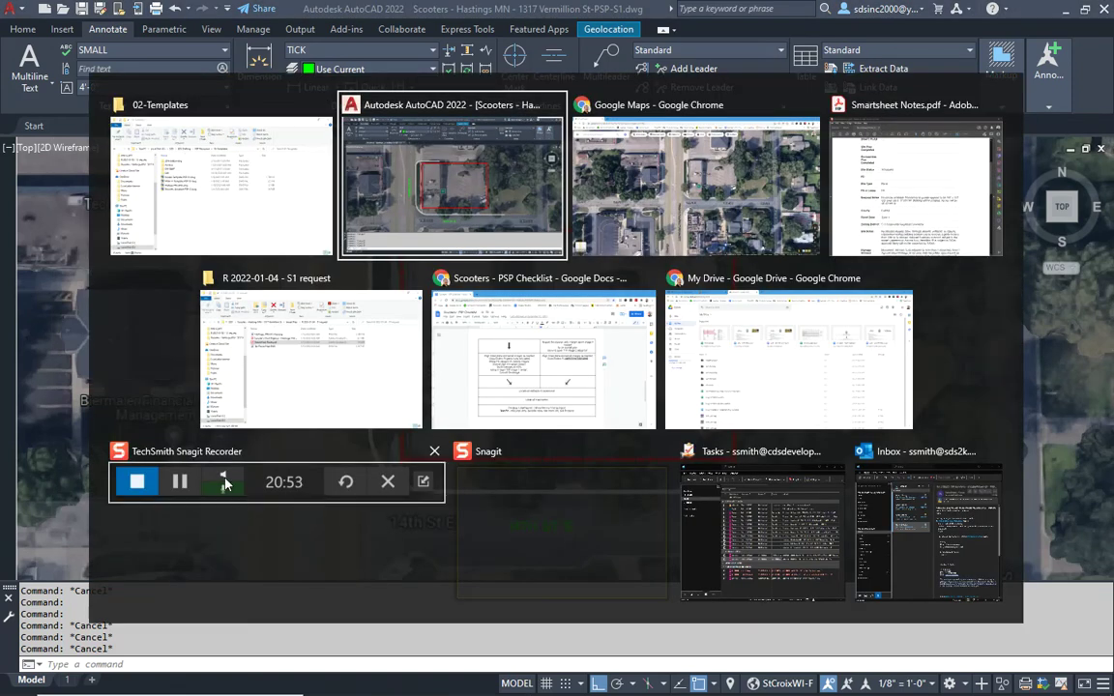